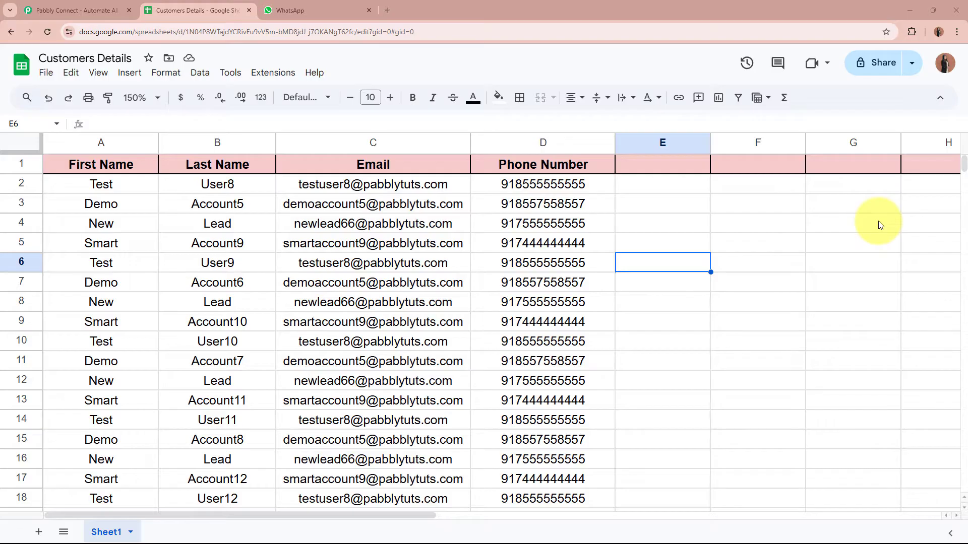
- Review the customer rows in the Customers Details spreadsheet and the WhatsApp Cloud API chat in WhatsApp Web
scroll(773, 169, down, 5)
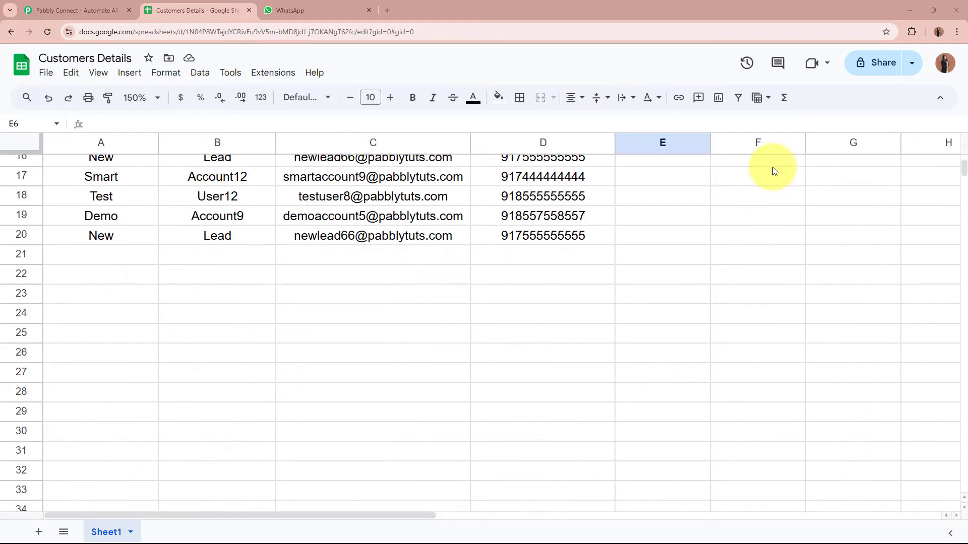
scroll(772, 169, up, 5)
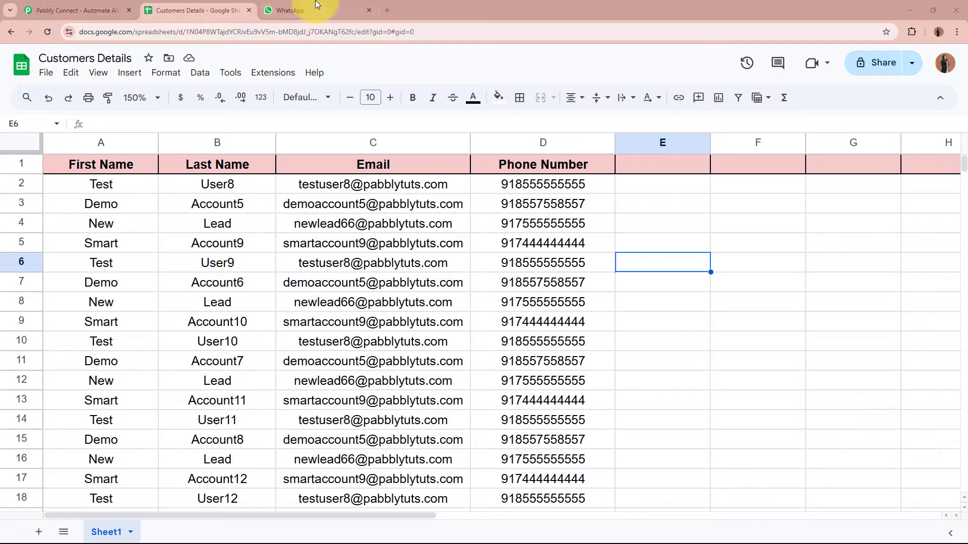
click(298, 5)
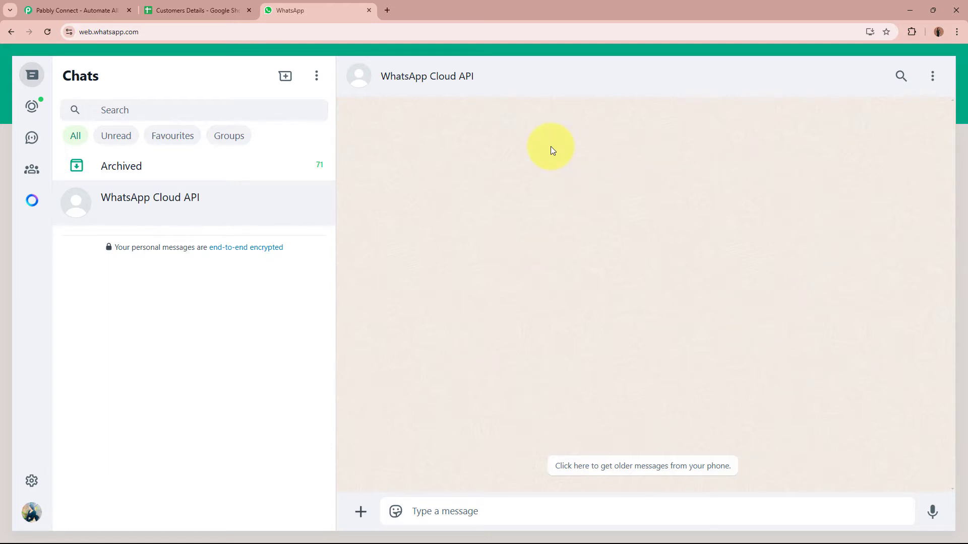
click(213, 10)
click(290, 11)
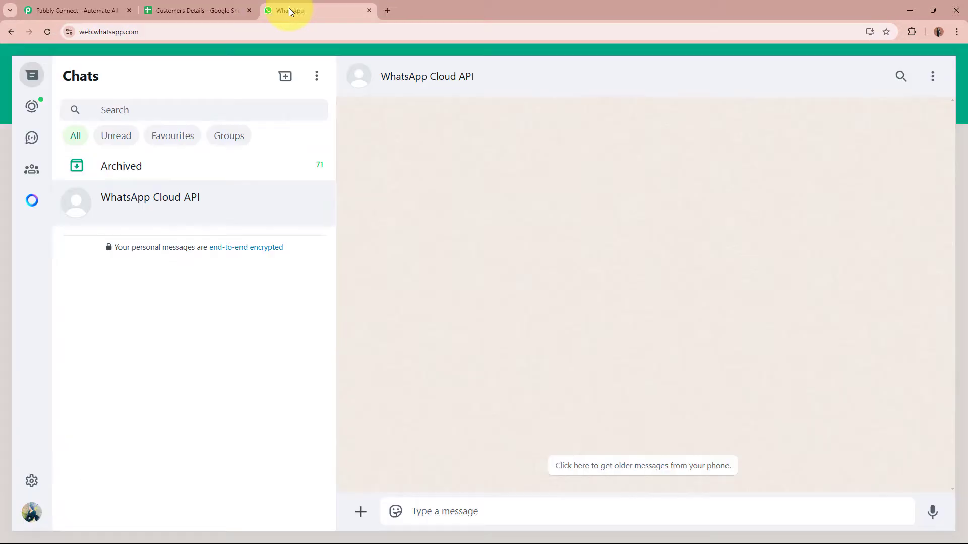
click(204, 9)
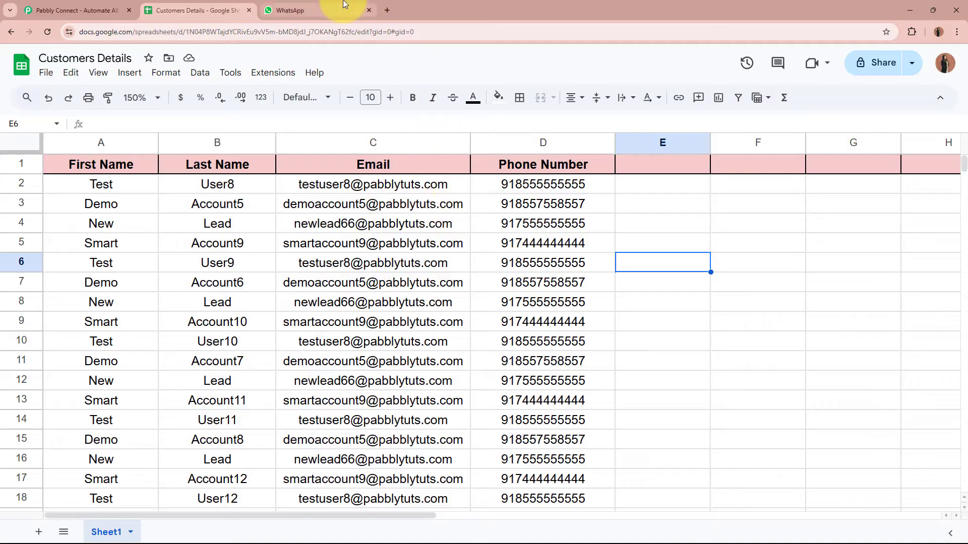
click(318, 10)
click(171, 10)
- Switch to the Pabbly Connect website, dismiss the lifetime offer pop-up and sign in to the account
click(98, 9)
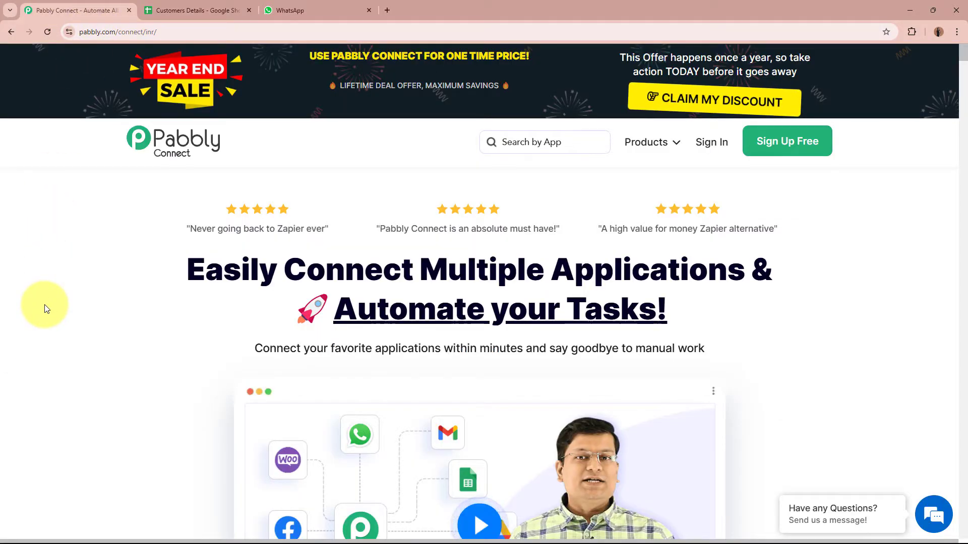
mouse_move(77, 37)
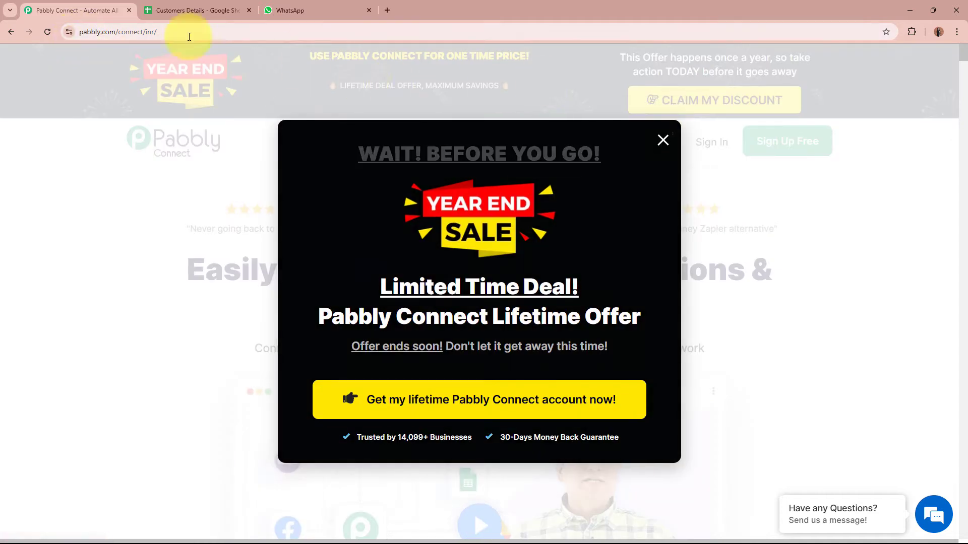
drag(94, 32, 202, 32)
click(663, 140)
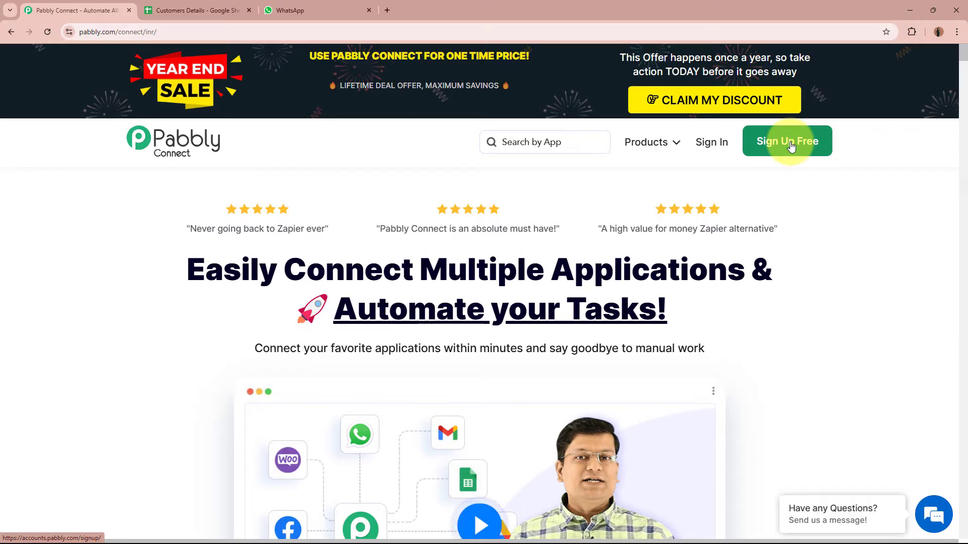
click(721, 149)
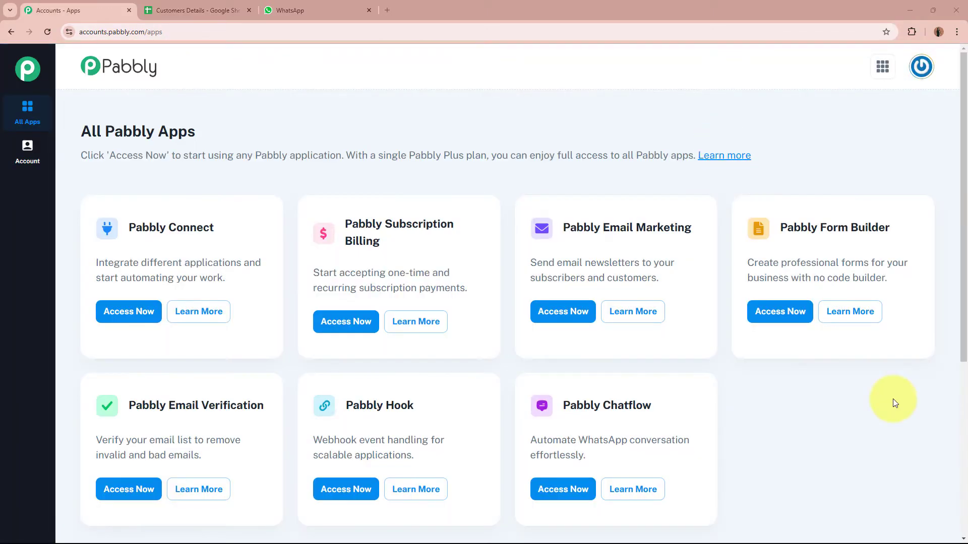
- Open Pabbly Connect from the overview of all Pabbly apps
drag(83, 132, 220, 148)
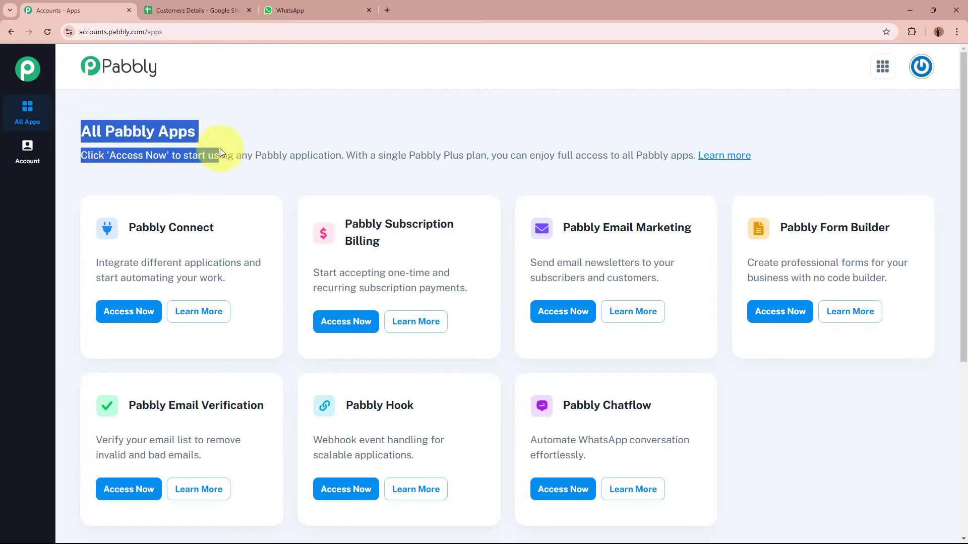
click(220, 148)
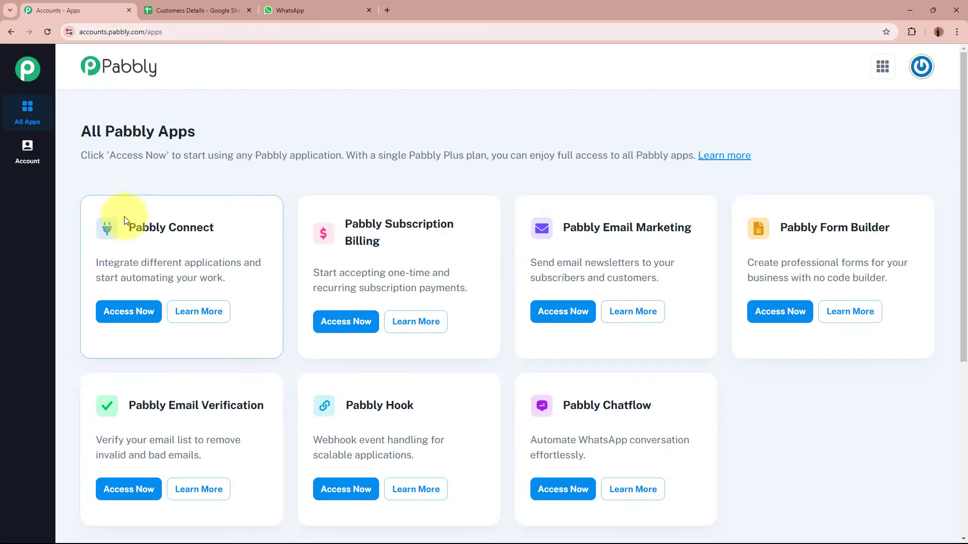
drag(128, 228, 236, 234)
click(235, 234)
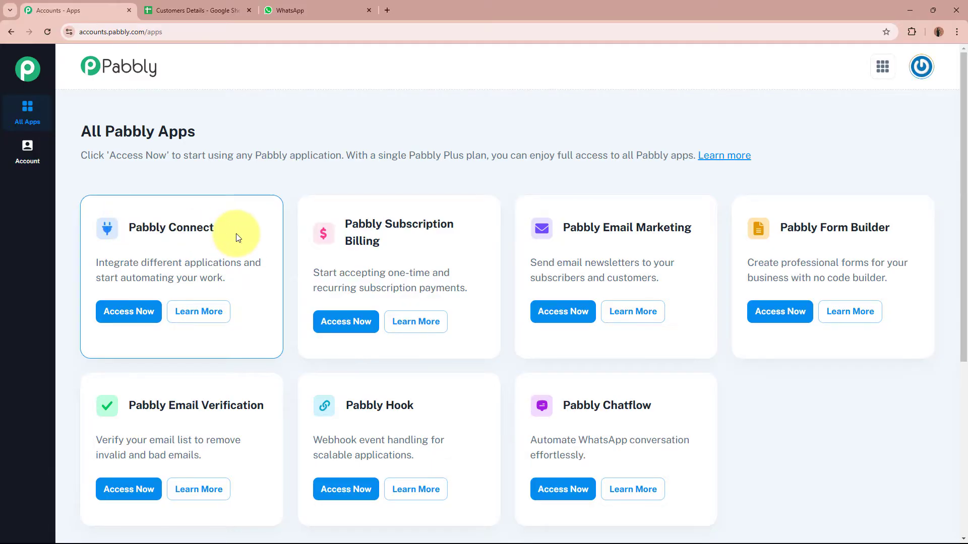
click(132, 311)
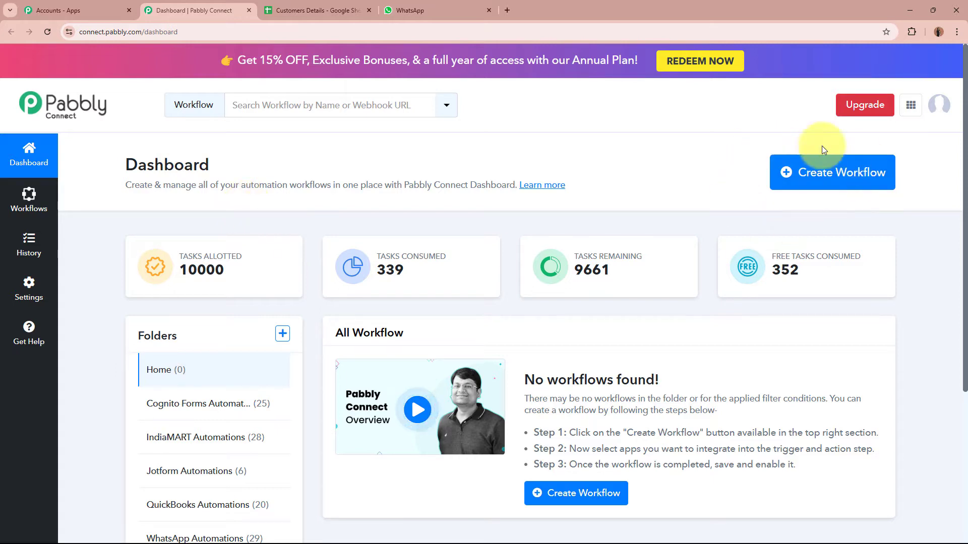
- Start a new workflow named "Send New Year Wishes to Customers via WhatsApp Automatically"
click(799, 190)
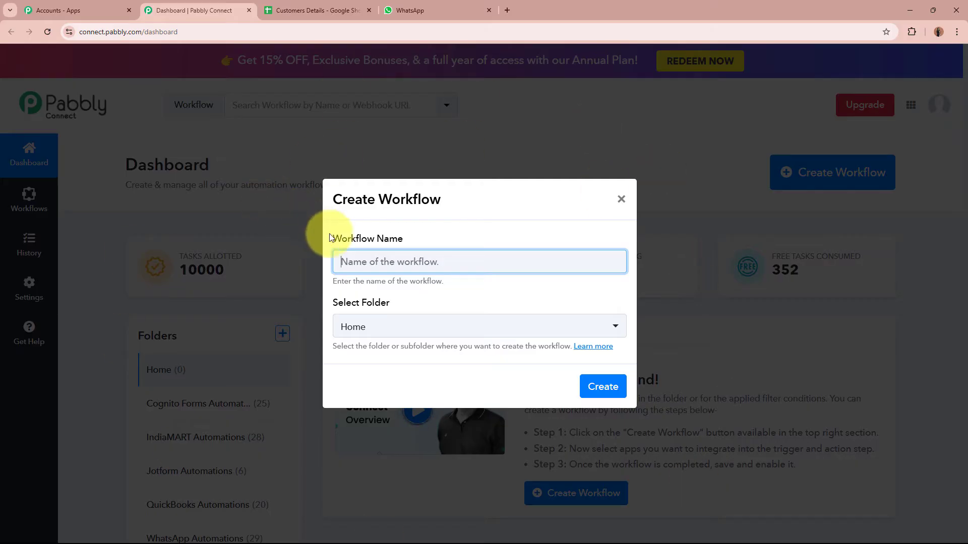
drag(334, 242, 404, 242)
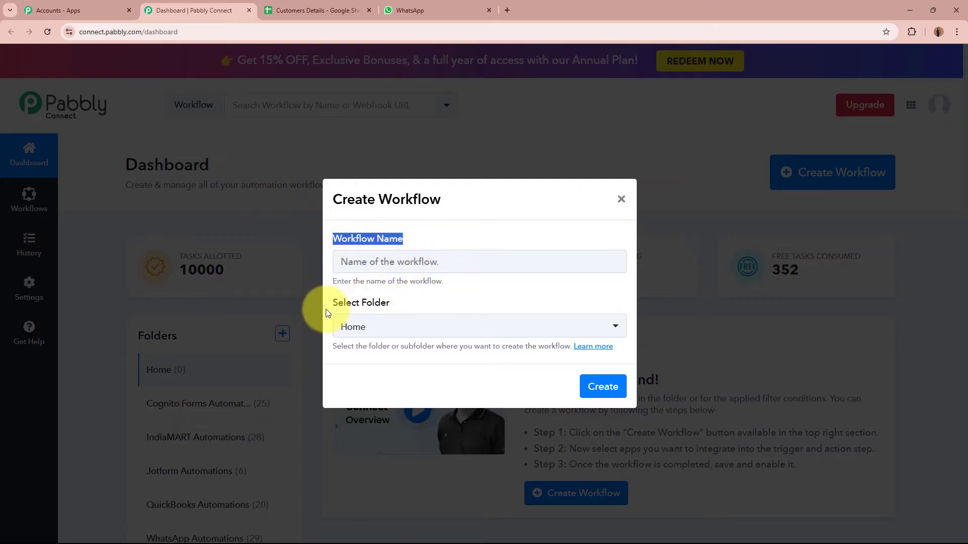
click(334, 309)
drag(333, 309, 394, 305)
click(408, 261)
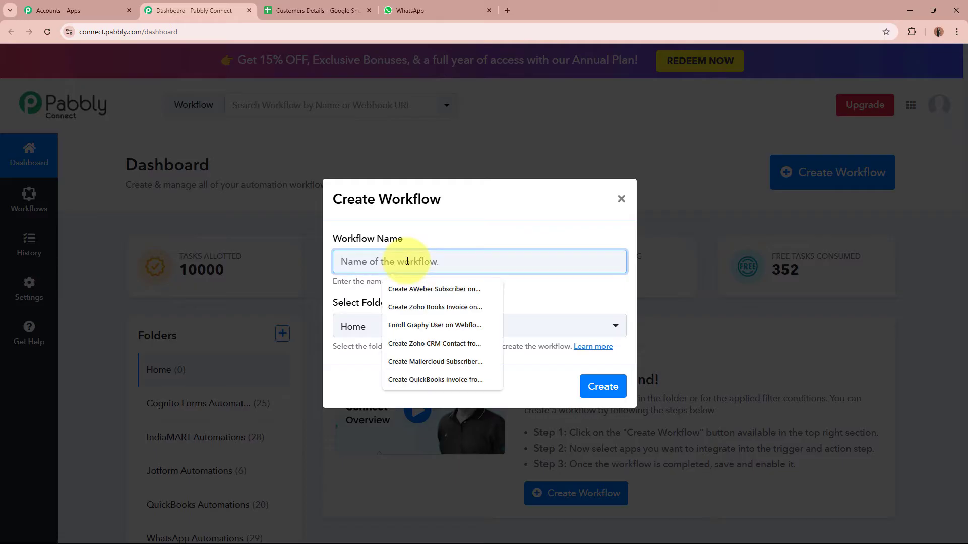
text(Send New Year Wishes to Customers via WhatsApp Automatically)
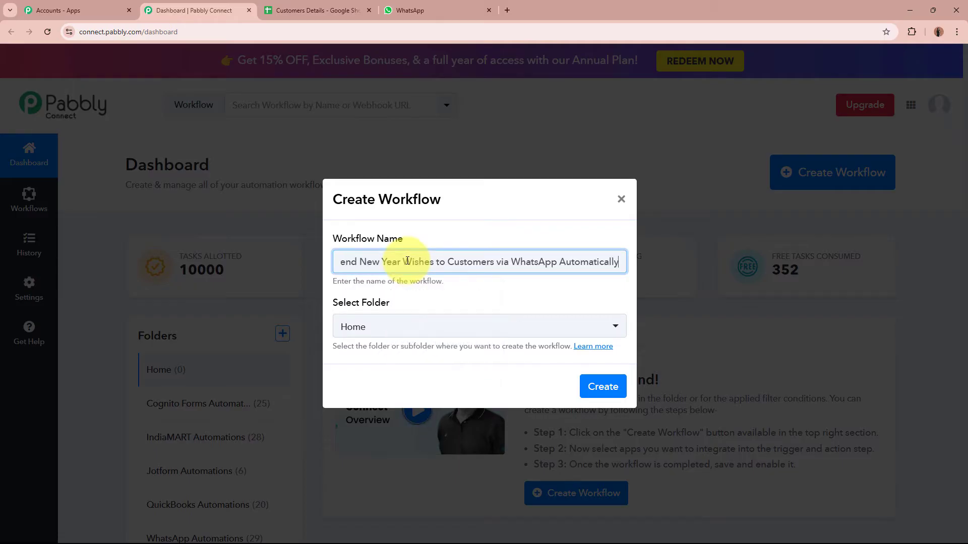
drag(346, 261, 580, 296)
click(565, 300)
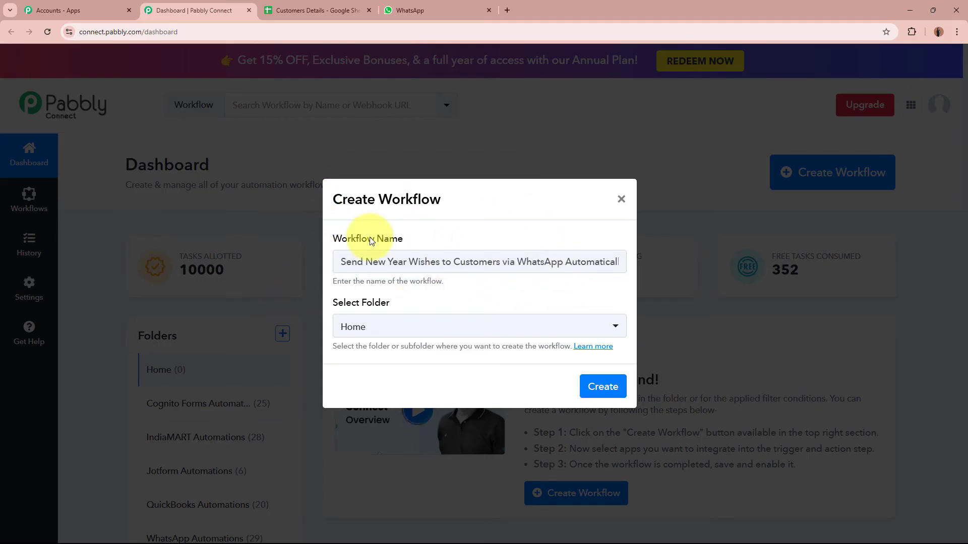
- Choose WhatsApp Automations as the workflow's folder and create the workflow
drag(331, 305, 407, 301)
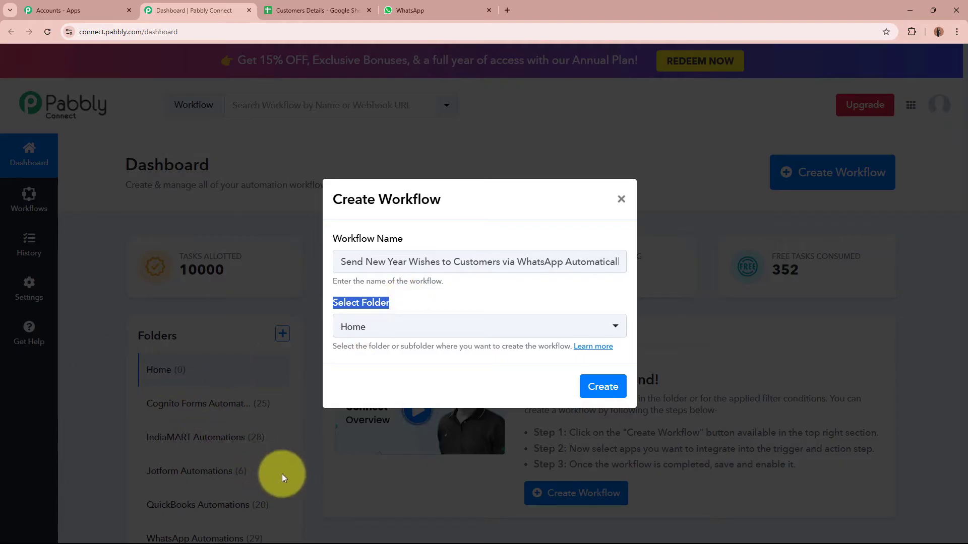
click(476, 303)
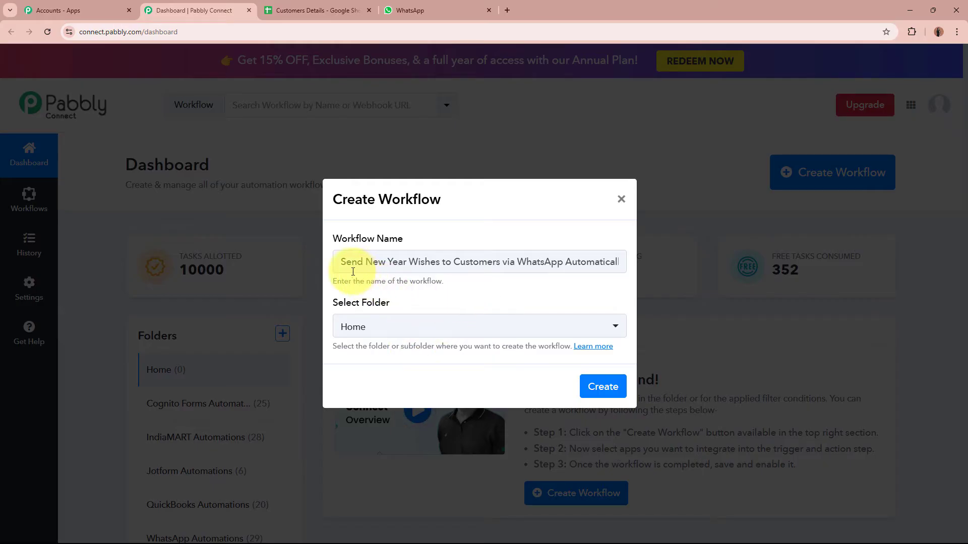
drag(339, 261, 651, 262)
click(547, 302)
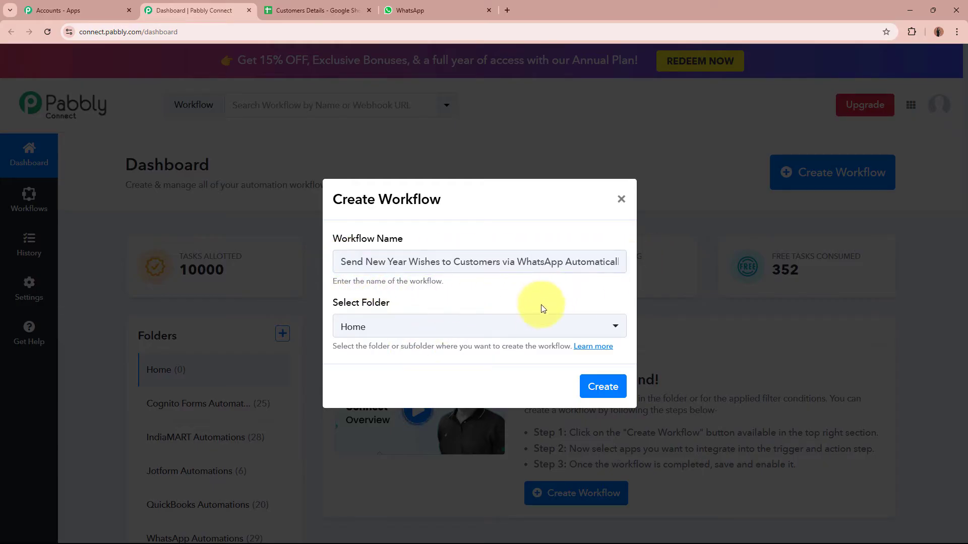
click(531, 333)
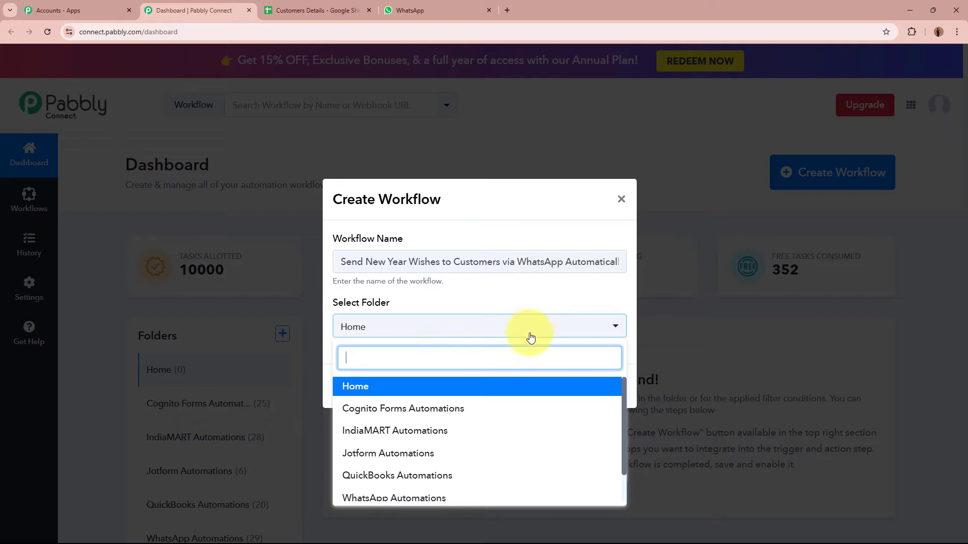
click(474, 497)
click(426, 373)
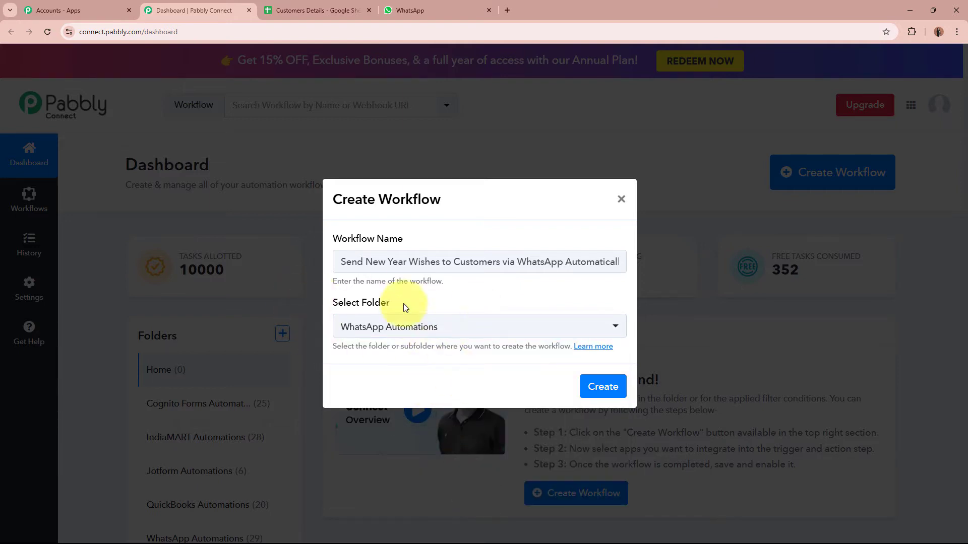
drag(340, 268, 620, 261)
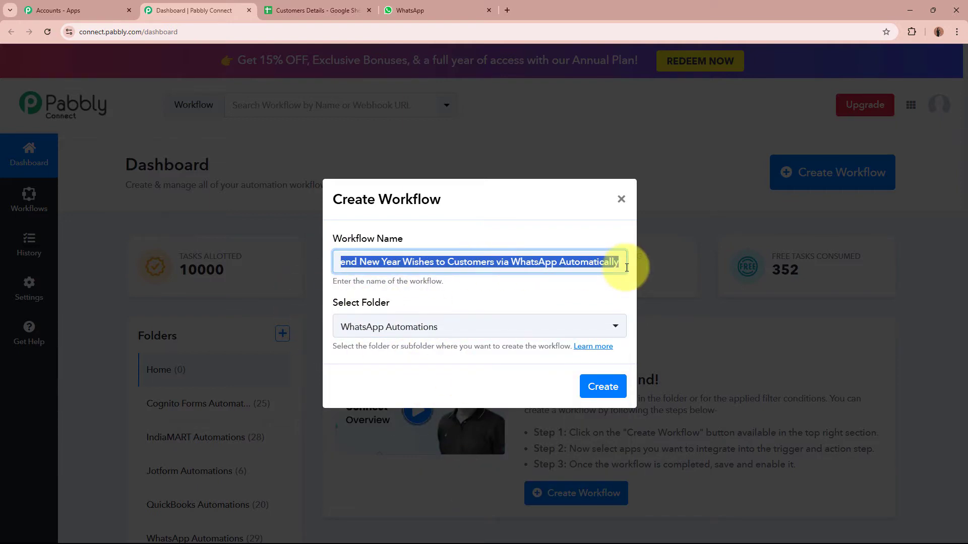
click(405, 199)
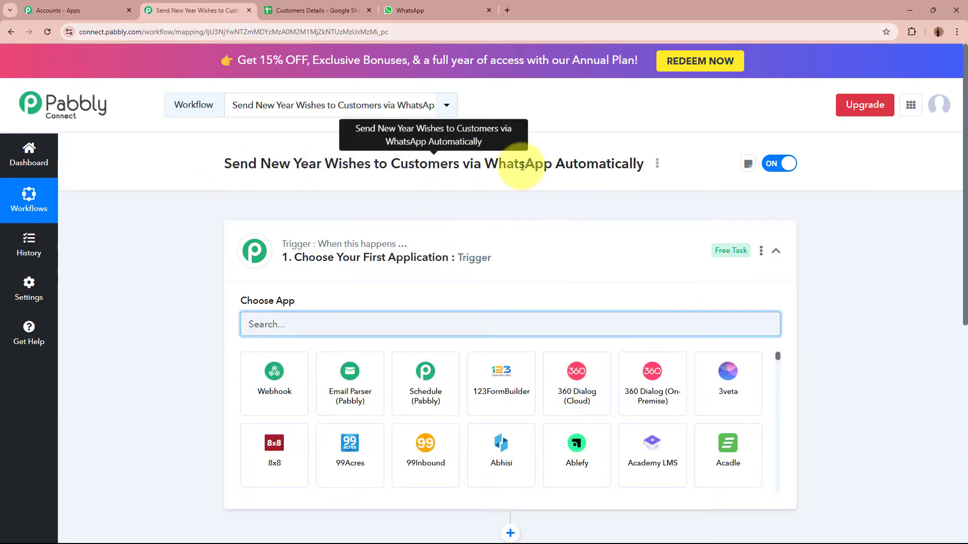
- Search the trigger applications for Google and choose Google Sheets as the workflow's trigger app
click(596, 268)
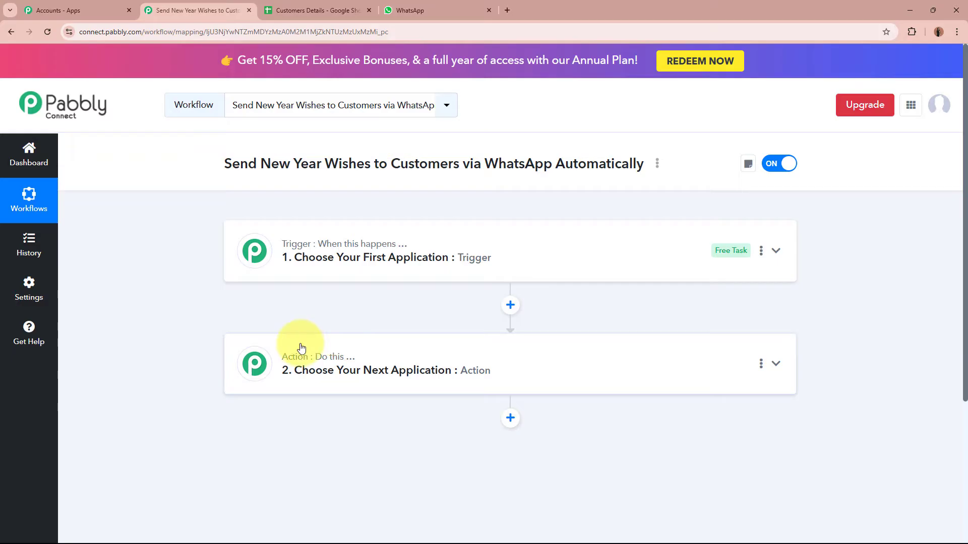
click(564, 236)
click(515, 317)
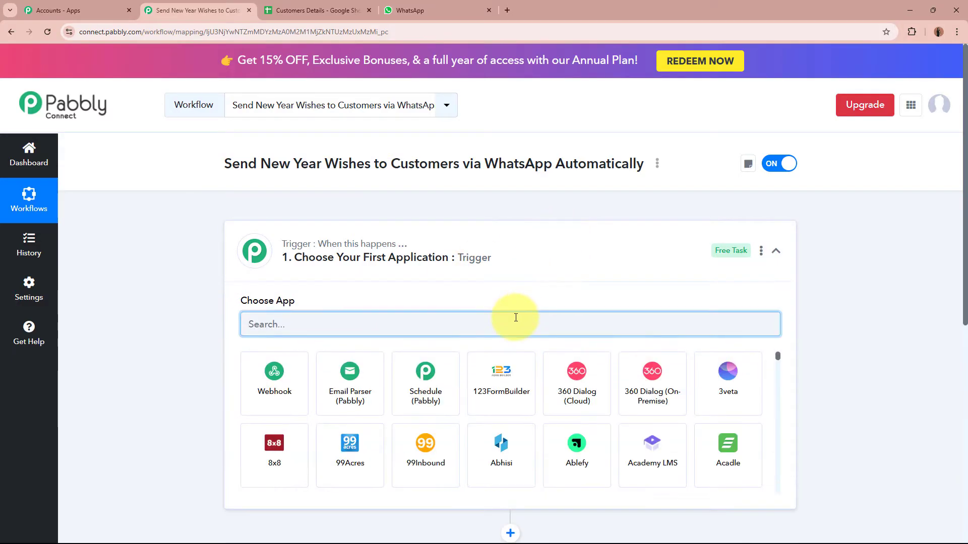
text(Go)
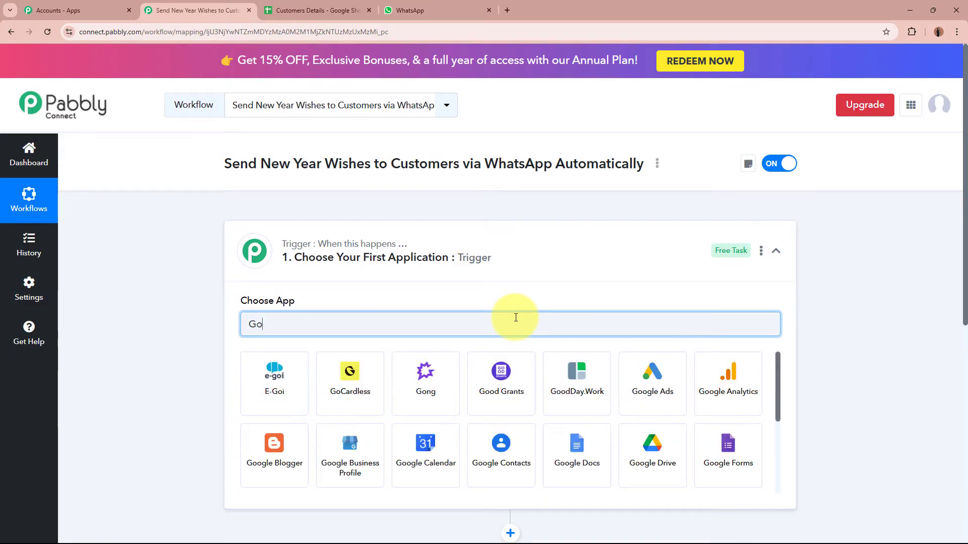
text(ogle)
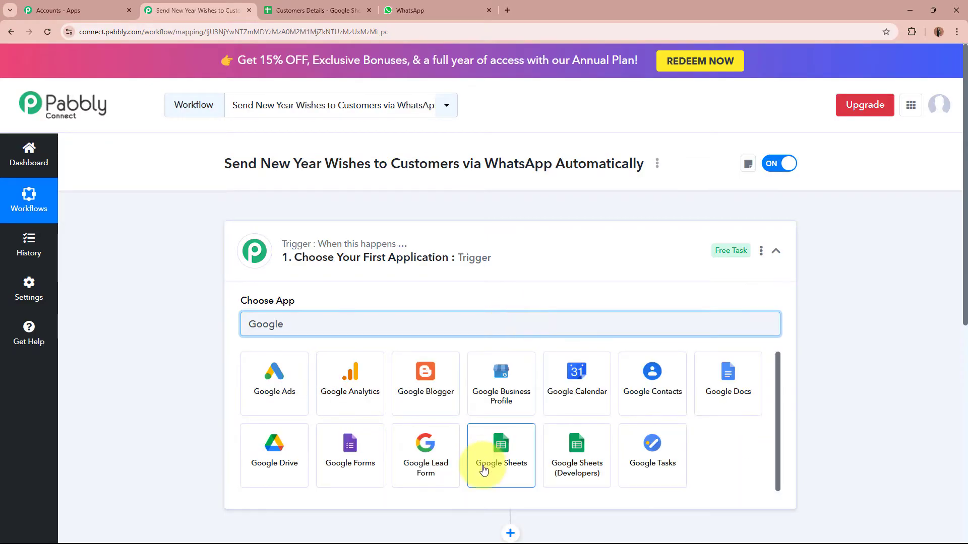
click(484, 469)
- Switch to the Customers Details spreadsheet in Google Sheets and examine the existing customer rows
click(292, 10)
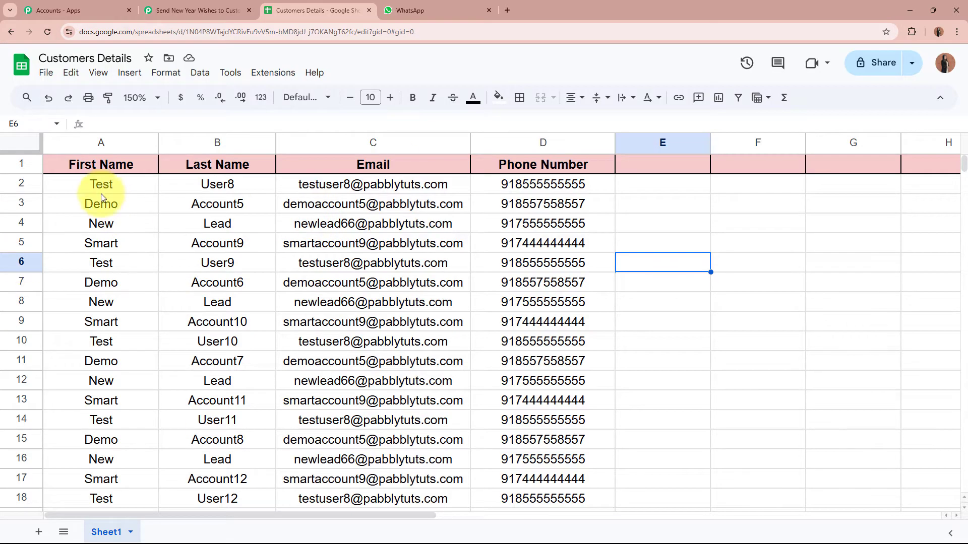
drag(101, 193, 560, 457)
click(559, 457)
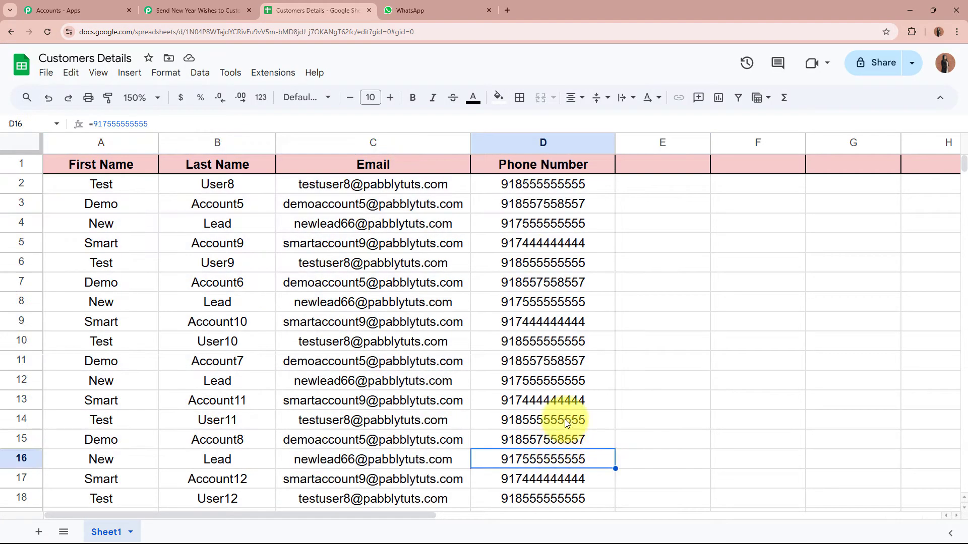
scroll(564, 419, down, 5)
- Enter Test as a first name in cell A21 and clear the cell again
click(120, 262)
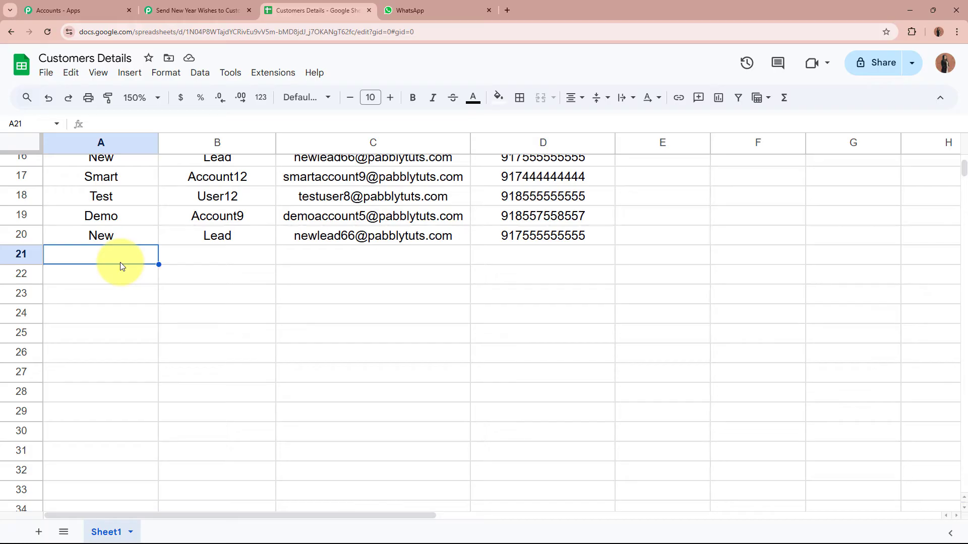
text(Test)
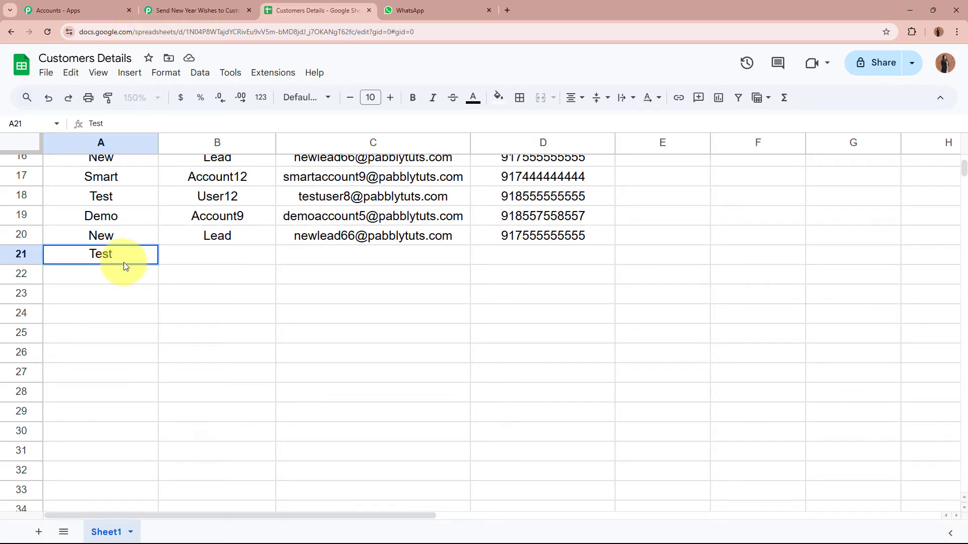
click(255, 260)
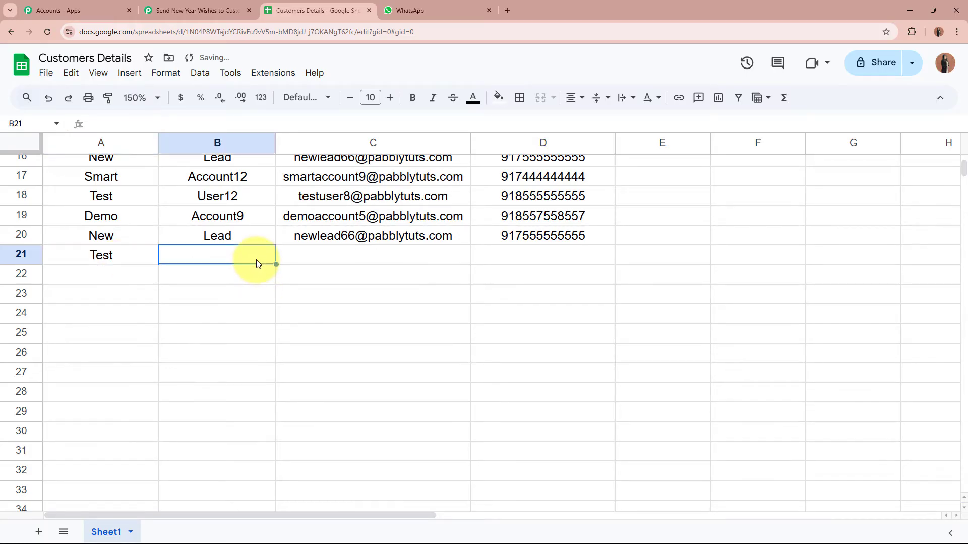
click(105, 261)
scroll(62, 261, up, 5)
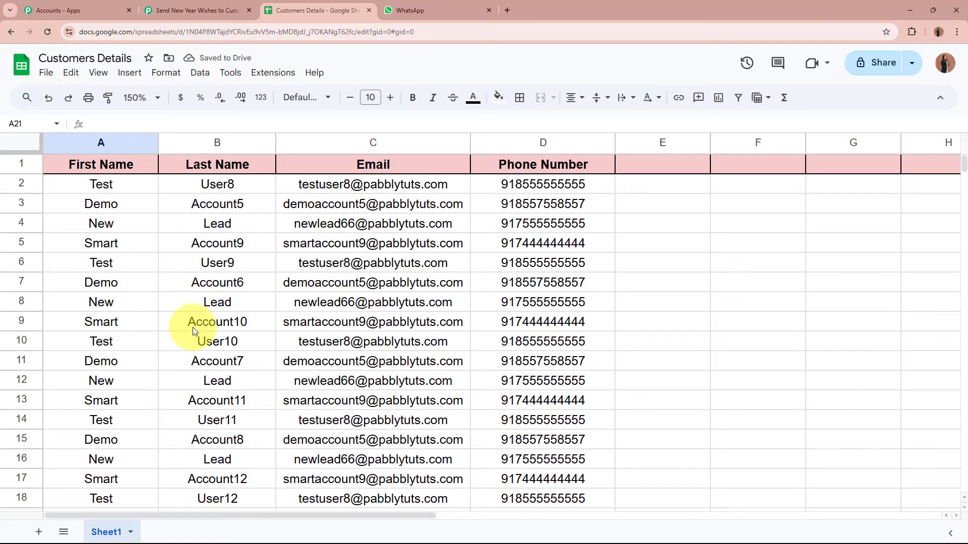
- Switch back to the Pabbly Connect workflow and set the Google Sheets trigger event to New or Updated Spreadsheet Row
click(167, 10)
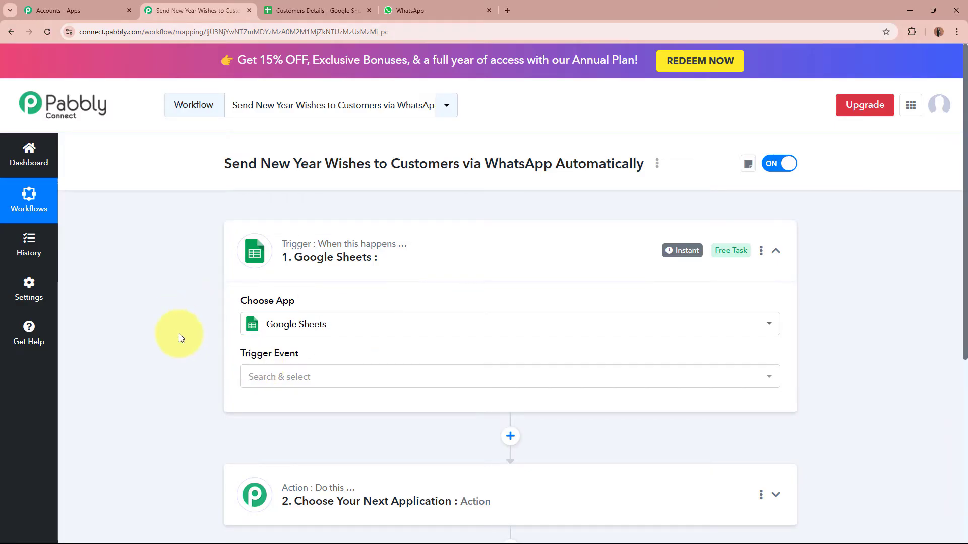
click(333, 377)
click(328, 442)
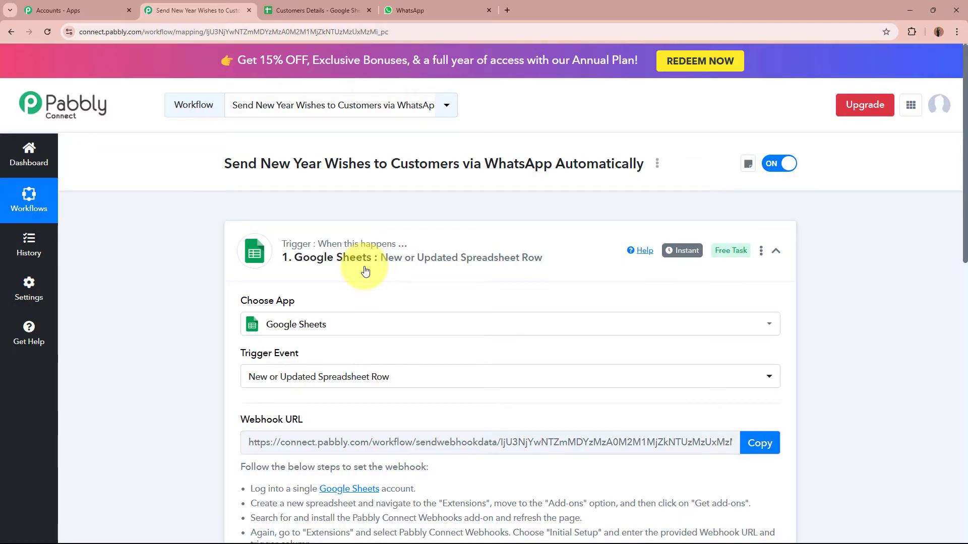
- Review the webhook setup instructions of the Google Sheets trigger and copy its webhook URL
scroll(366, 275, down, 4)
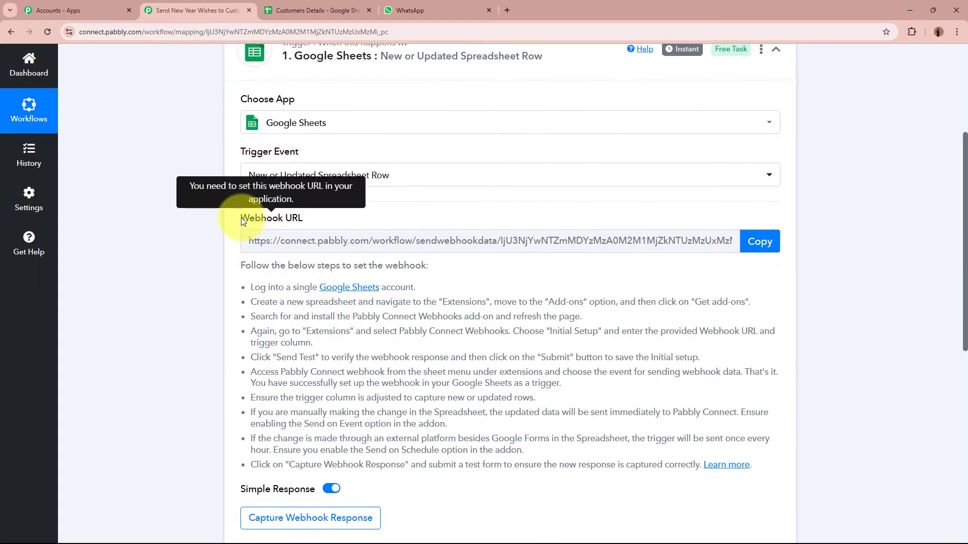
drag(241, 218, 316, 223)
click(156, 255)
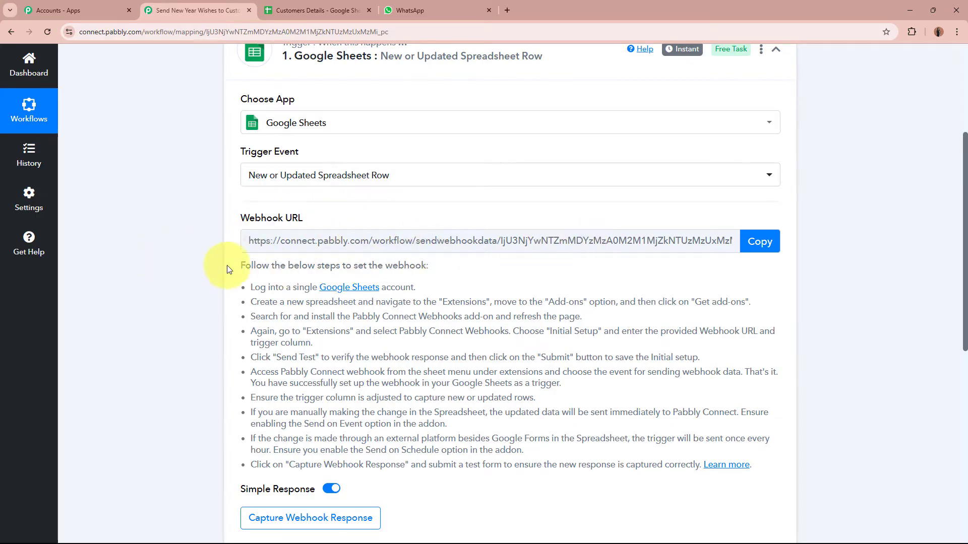
drag(247, 264, 616, 459)
click(615, 459)
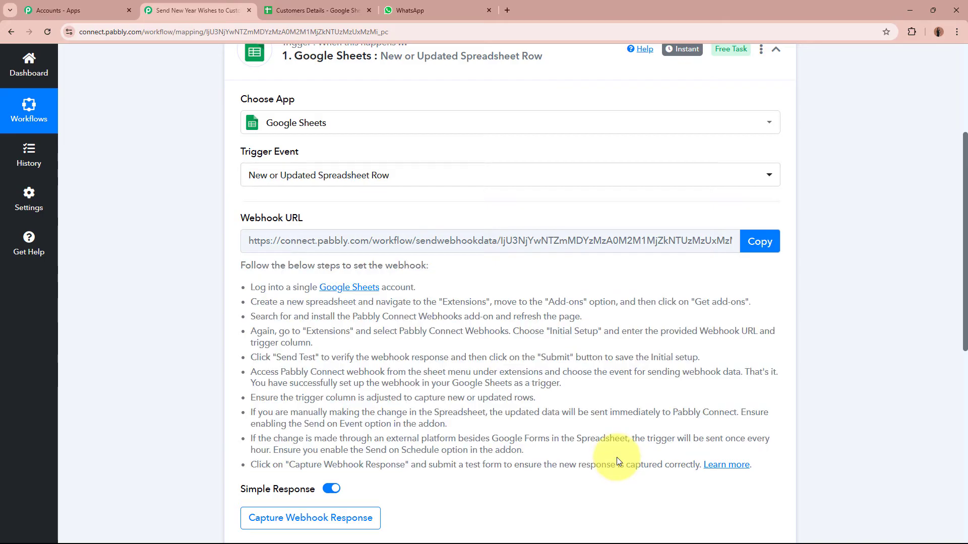
click(757, 247)
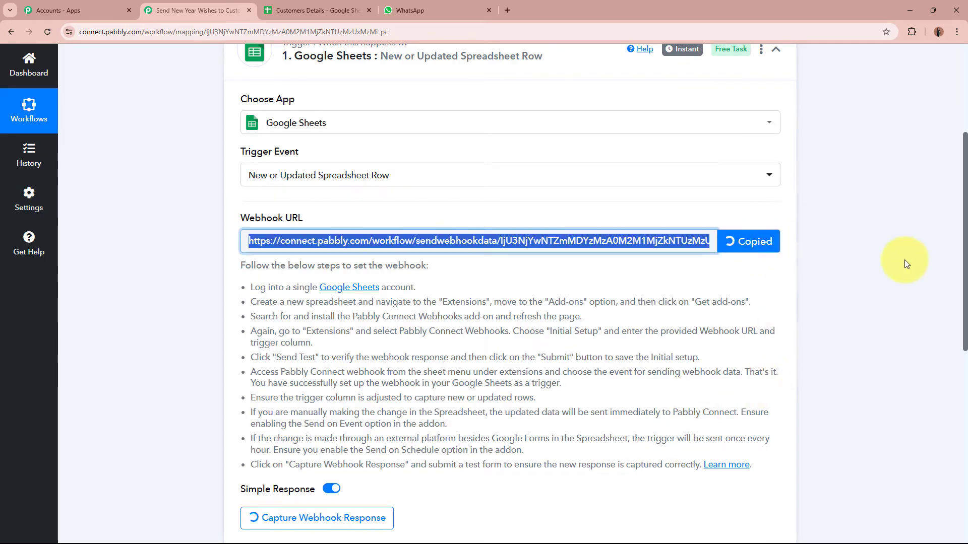
scroll(904, 259, up, 5)
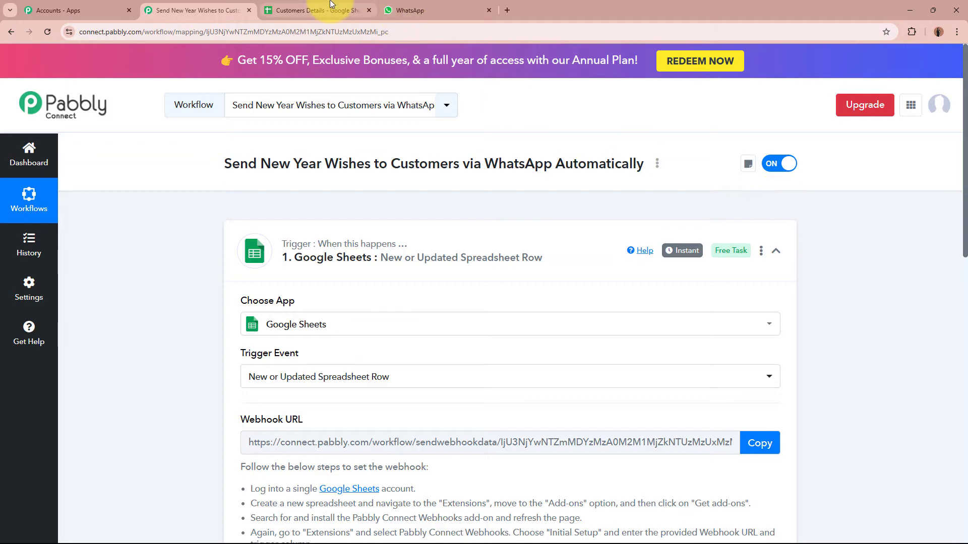
- Switch to the Customers Details spreadsheet and search the Google Workspace Marketplace for Pabbly Connect Webhooks
click(318, 10)
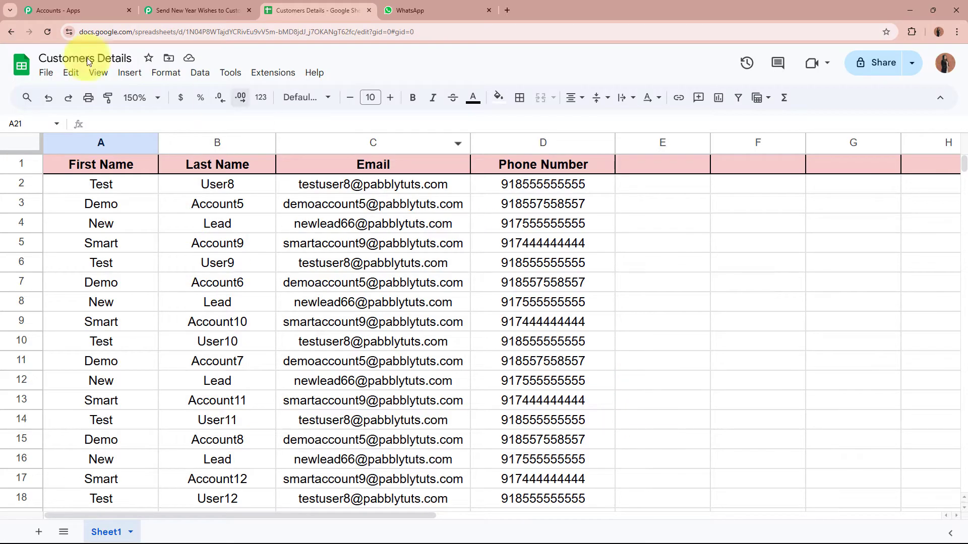
click(262, 76)
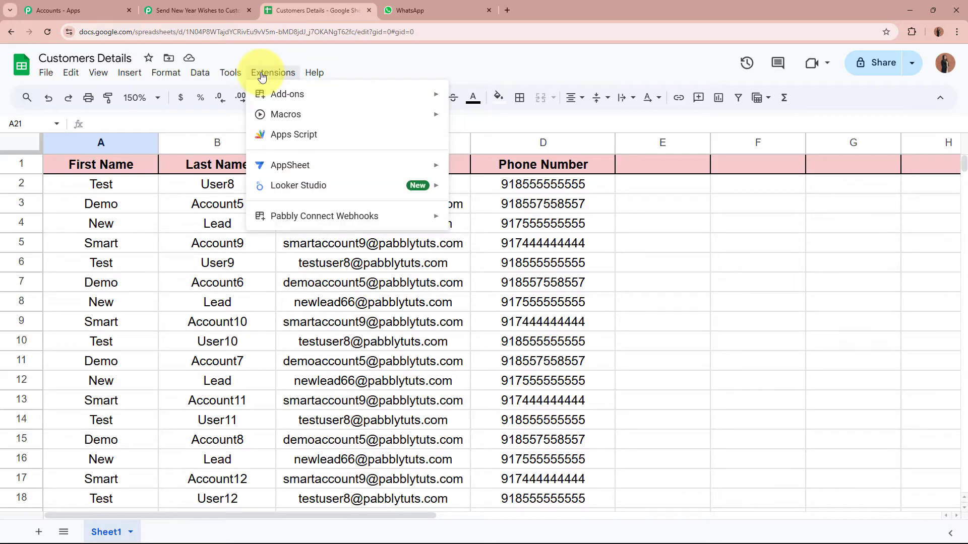
mouse_move(265, 94)
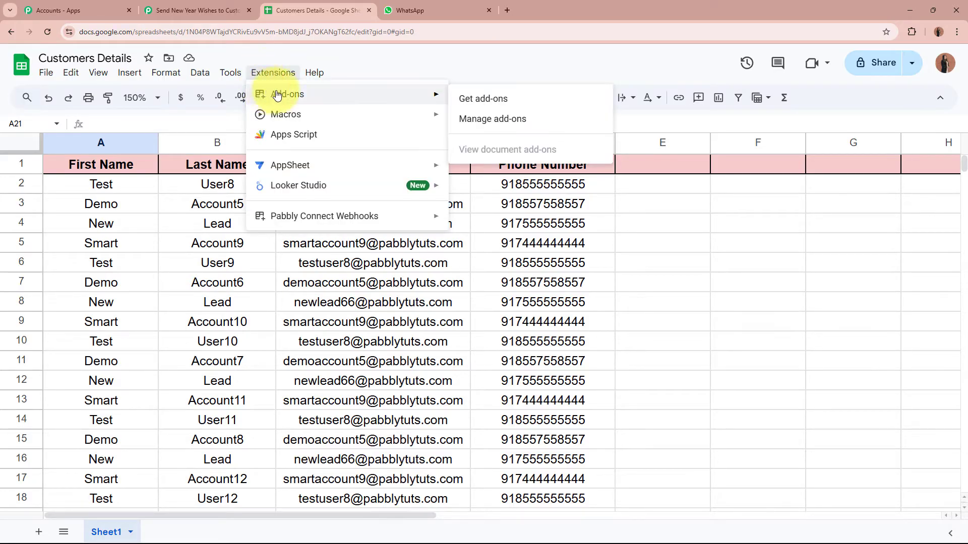
click(497, 103)
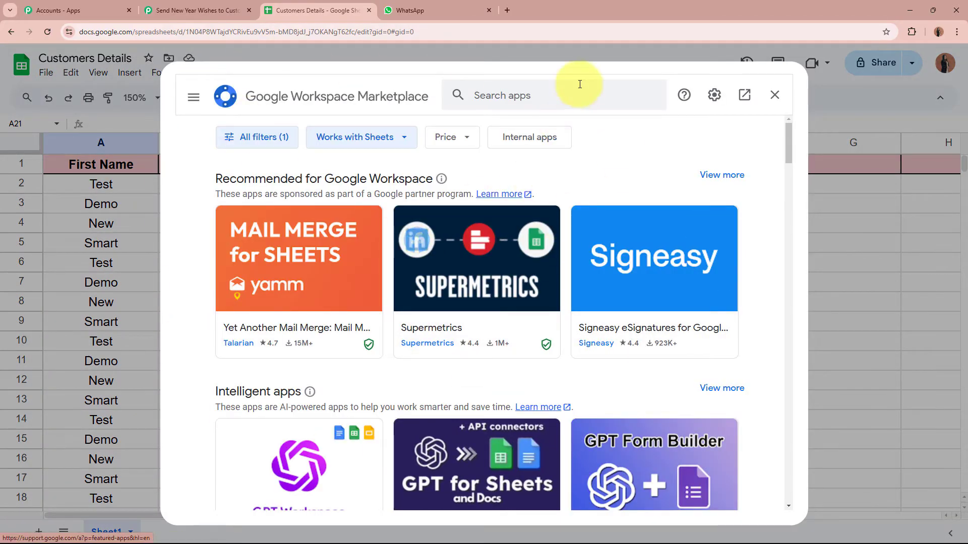
click(580, 94)
text(Pabbly)
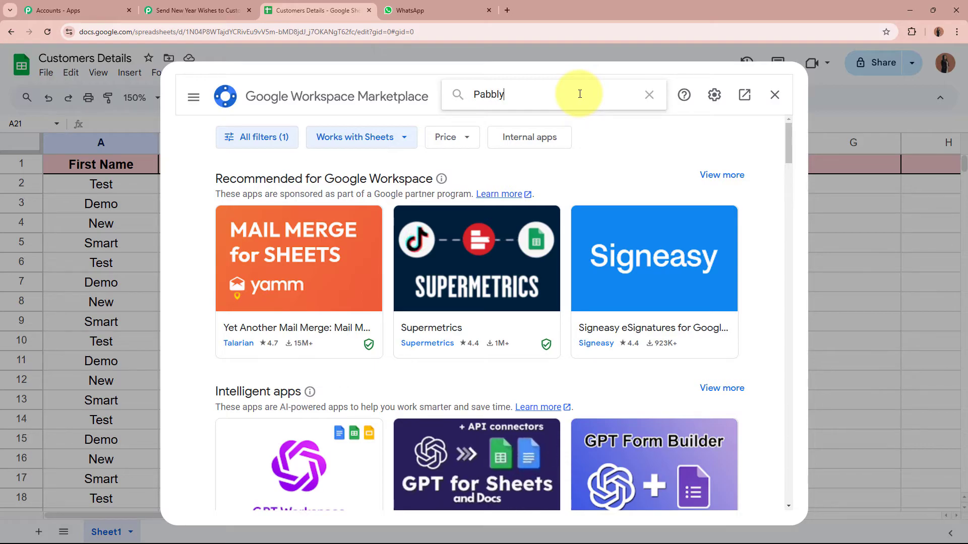
text( Connect Webhooks)
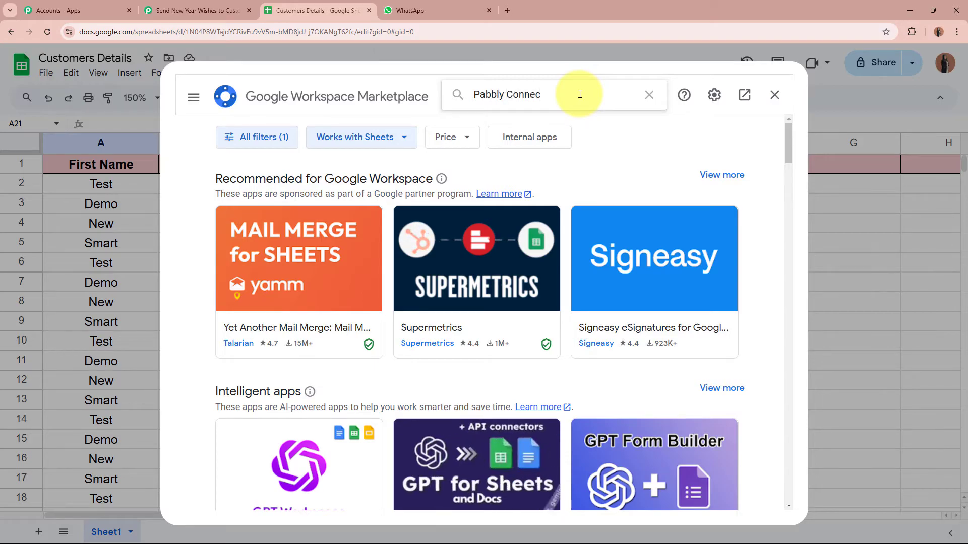
key(Return)
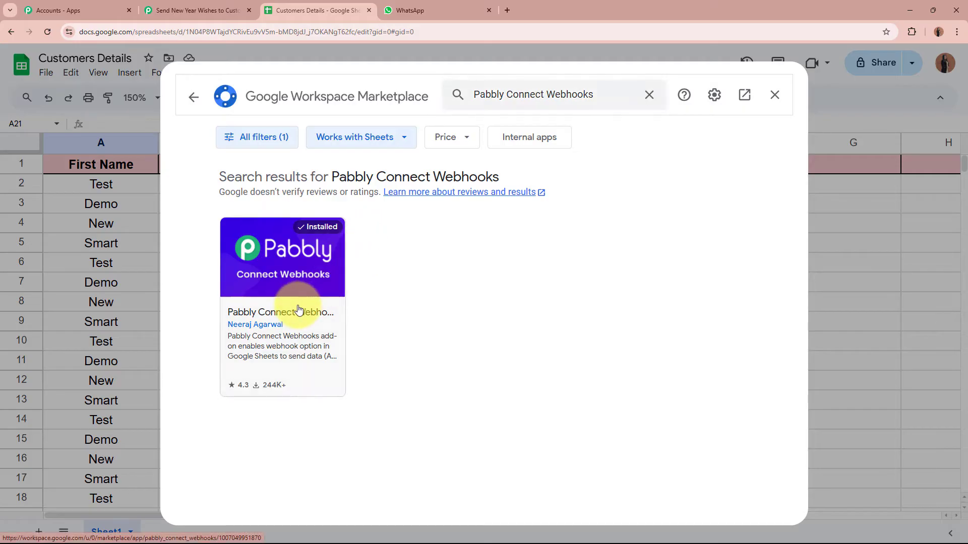
- Check the Pabbly Connect Webhooks add-on's listing in the marketplace, and reload the spreadsheet after closing it
click(297, 309)
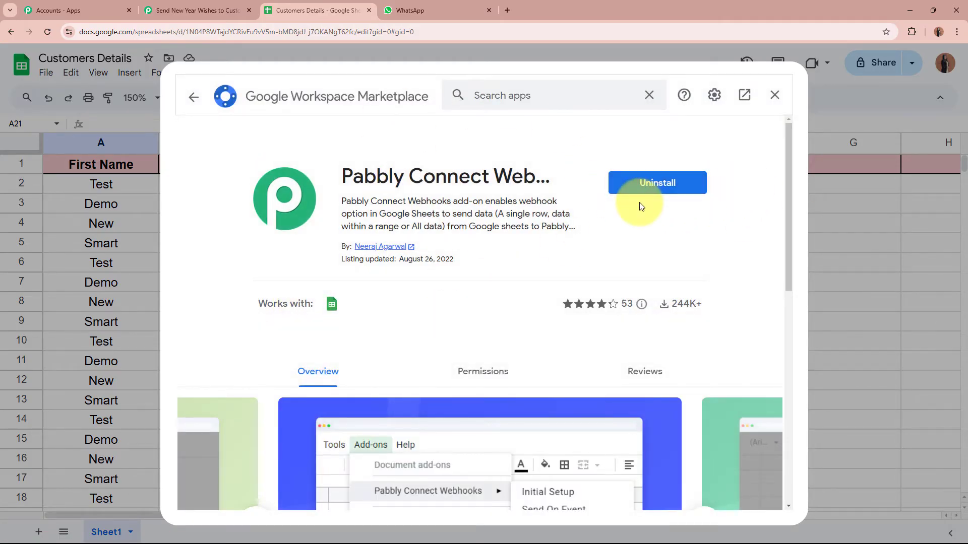
drag(337, 176, 529, 178)
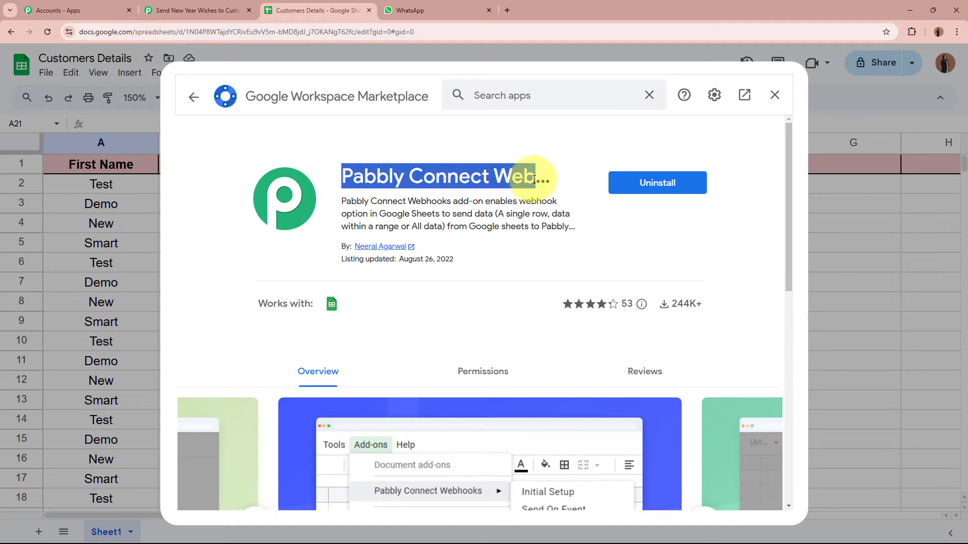
click(533, 179)
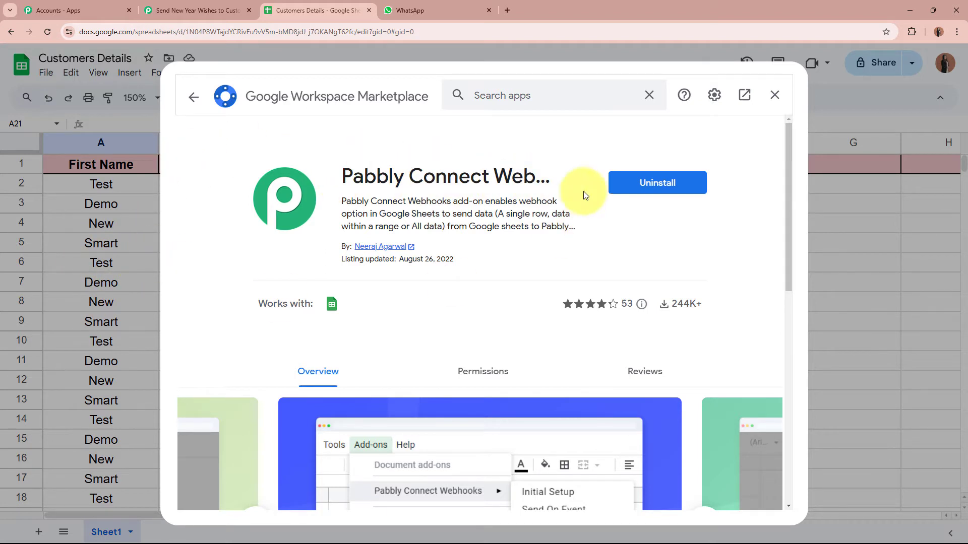
click(788, 104)
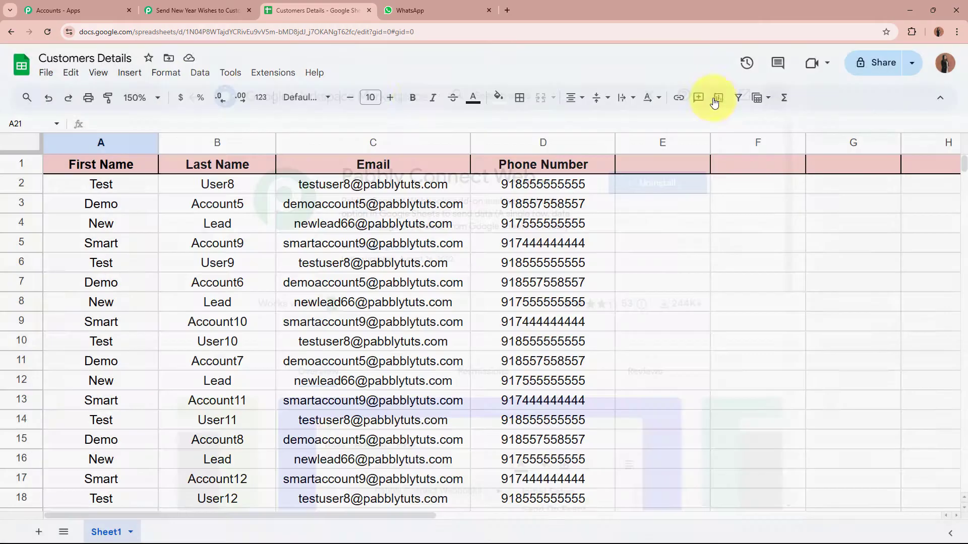
click(49, 35)
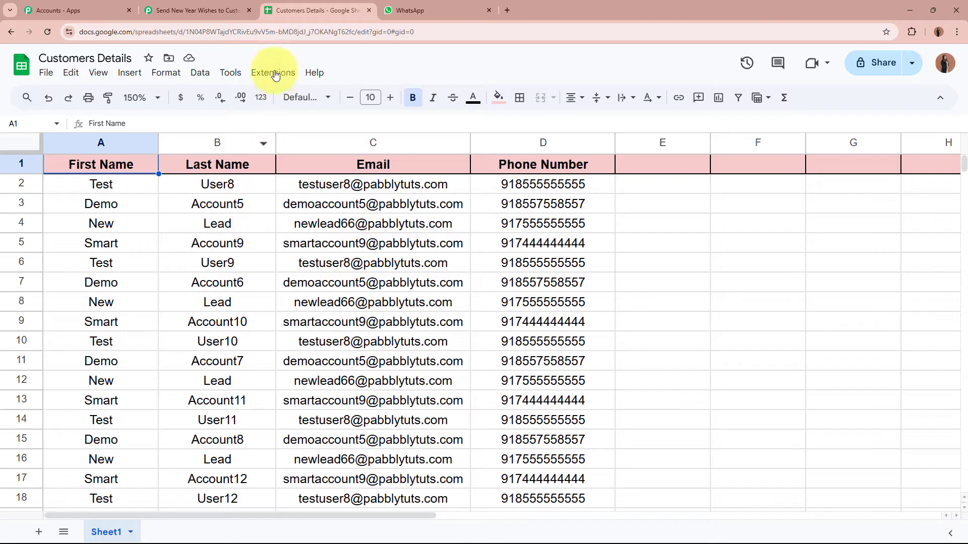
- Open the Initial Setup of the Pabbly Connect Webhooks add-on for Sheet1 and paste the copied webhook URL
click(273, 75)
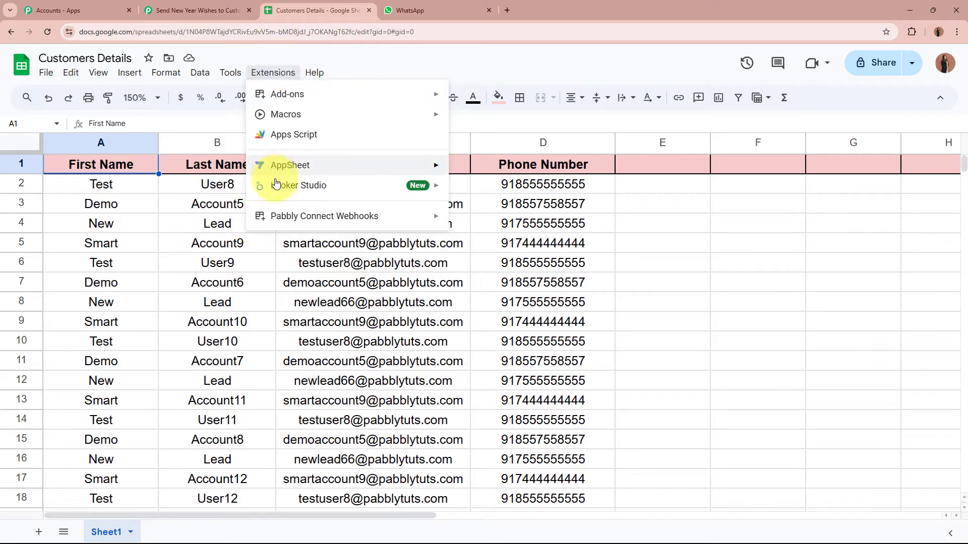
mouse_move(277, 221)
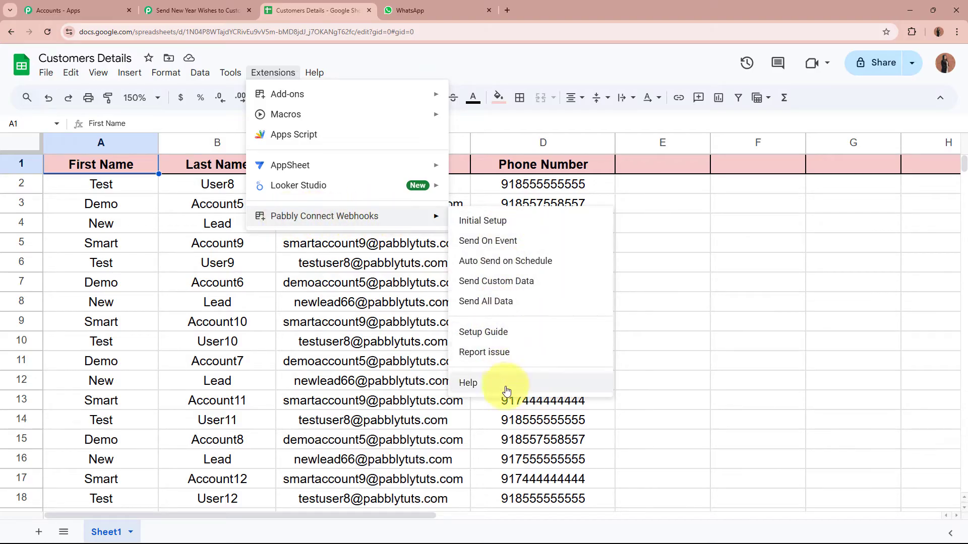
click(529, 220)
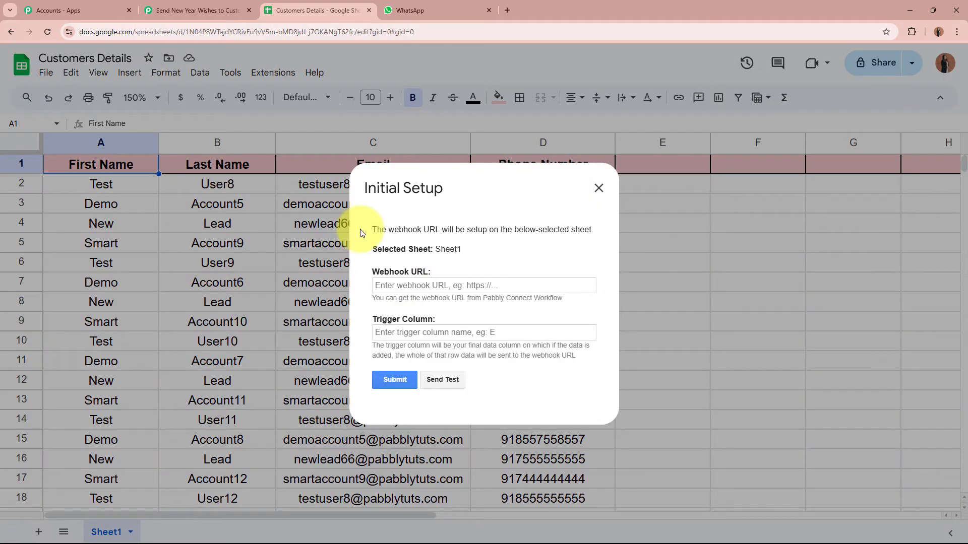
drag(362, 194, 473, 195)
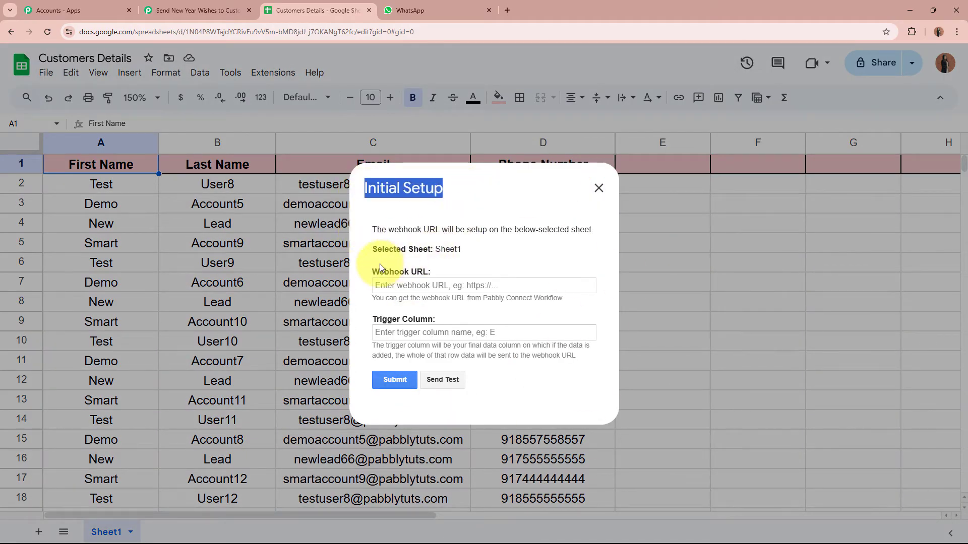
drag(371, 271, 419, 271)
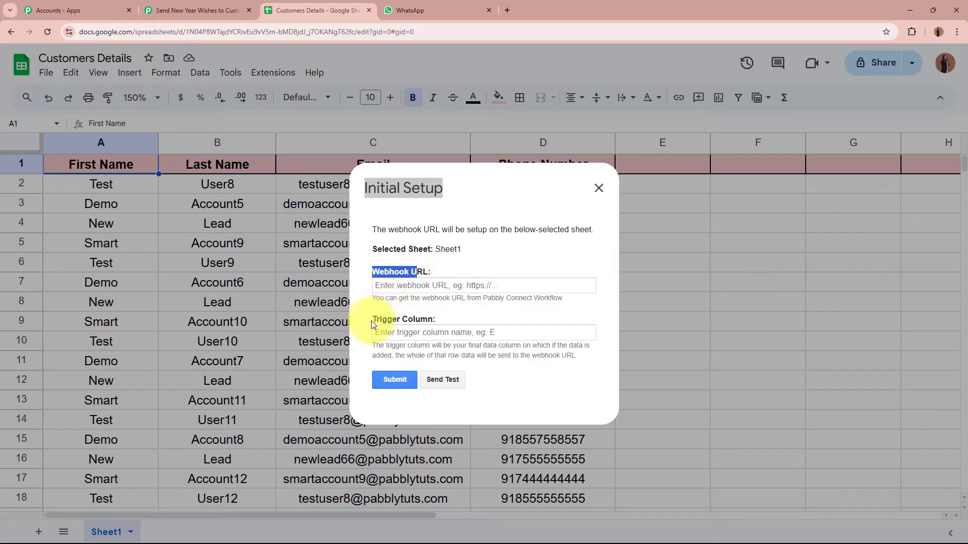
drag(370, 322, 437, 321)
click(479, 316)
click(426, 190)
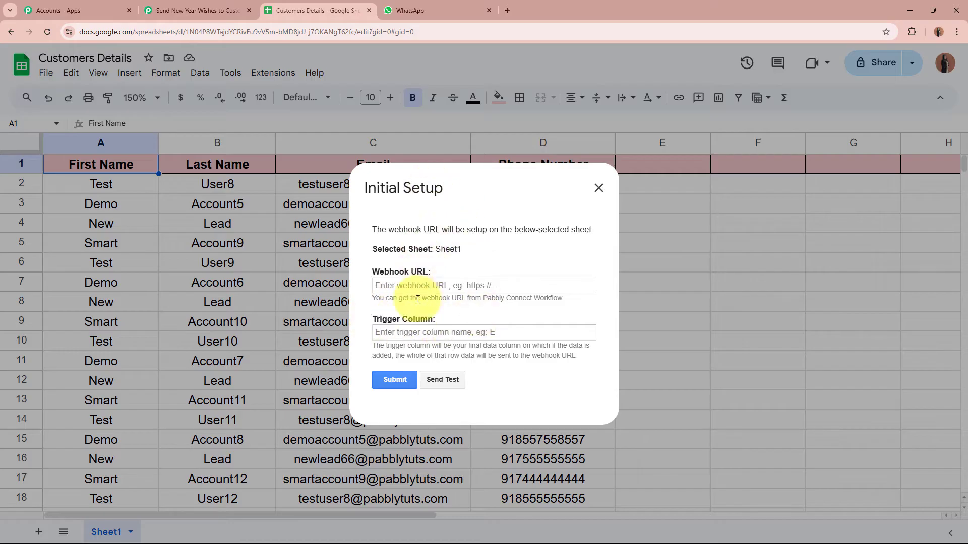
click(425, 286)
key(ctrl+v)
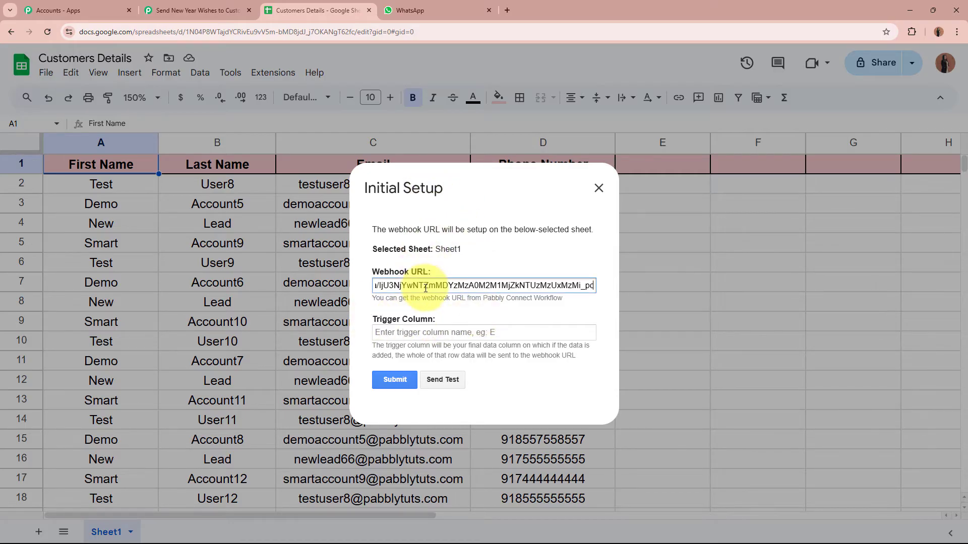
click(516, 322)
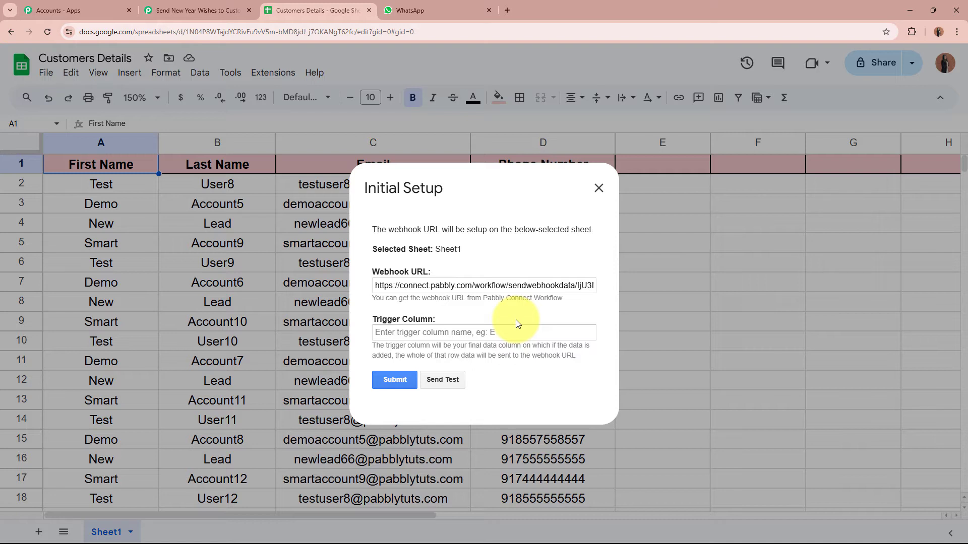
- Set the trigger column to D and submit the add-on's initial setup
drag(363, 322, 447, 319)
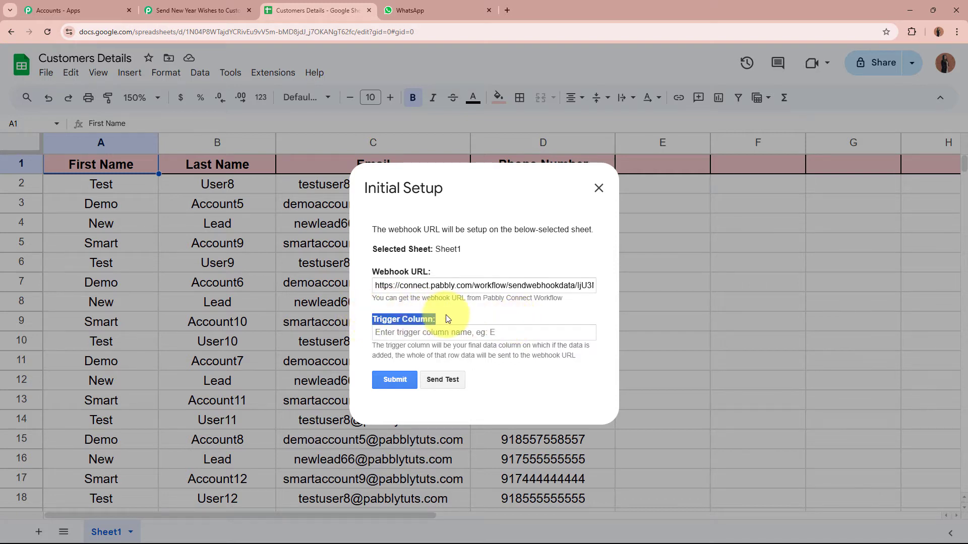
drag(371, 345, 572, 356)
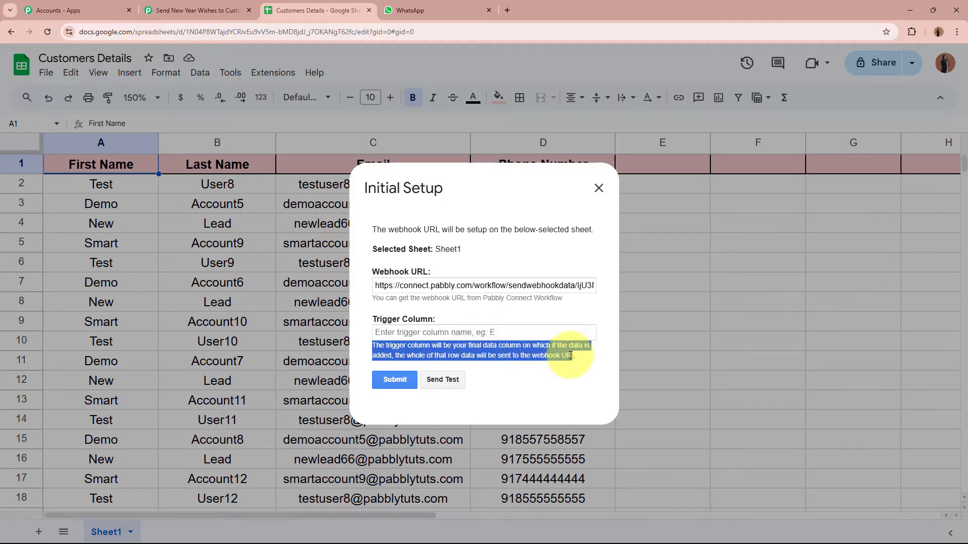
click(571, 357)
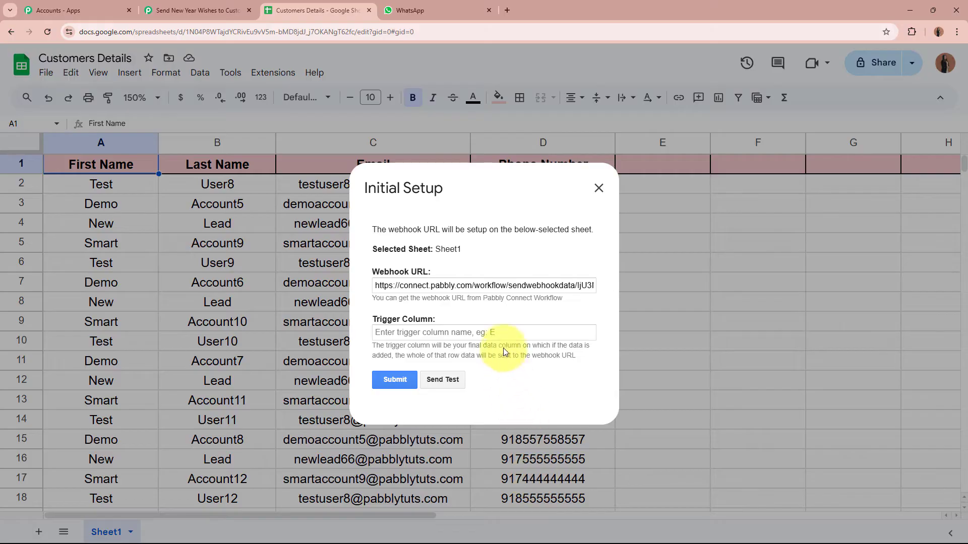
click(505, 333)
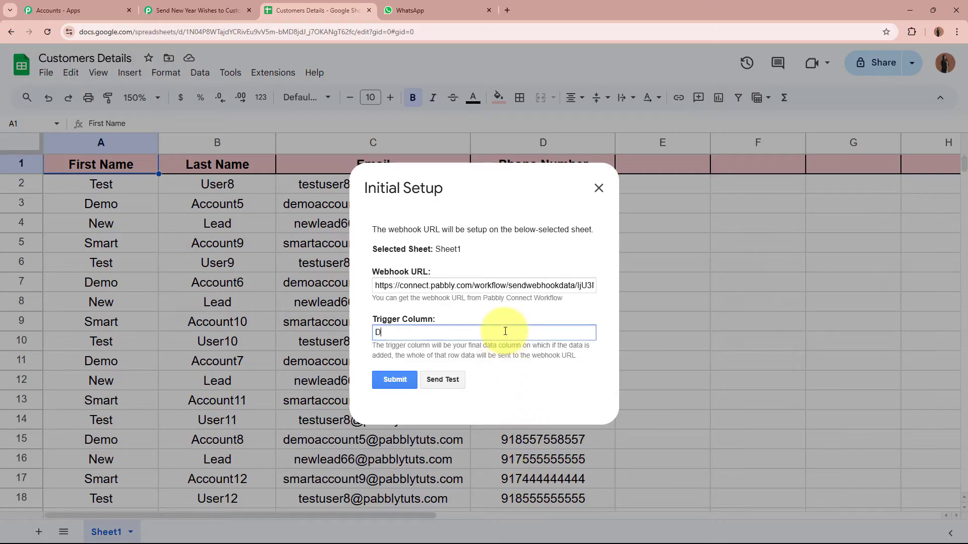
click(503, 309)
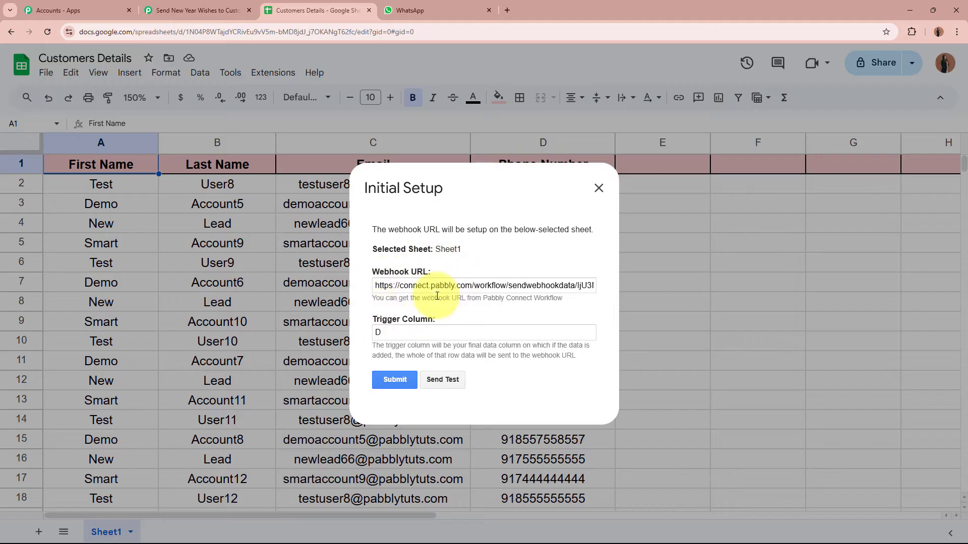
click(398, 378)
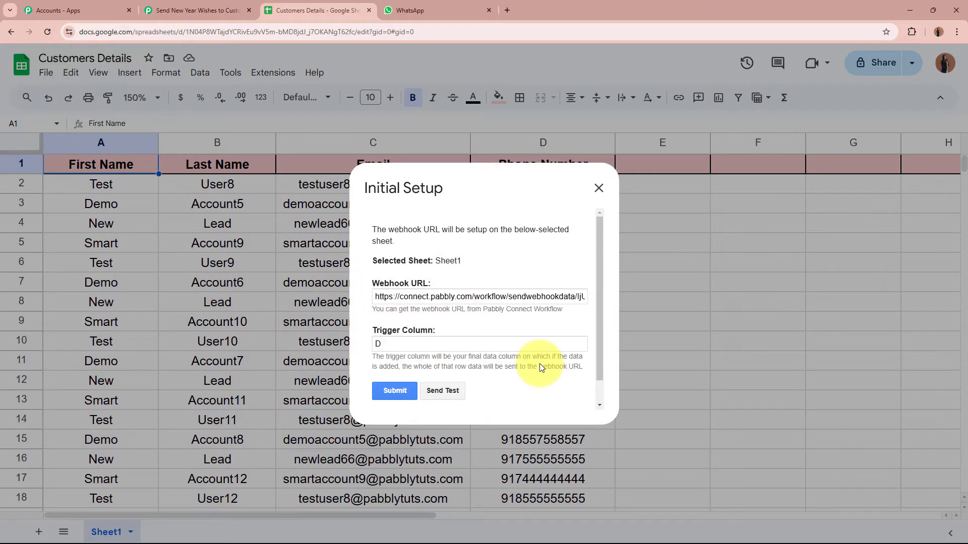
drag(374, 391, 444, 386)
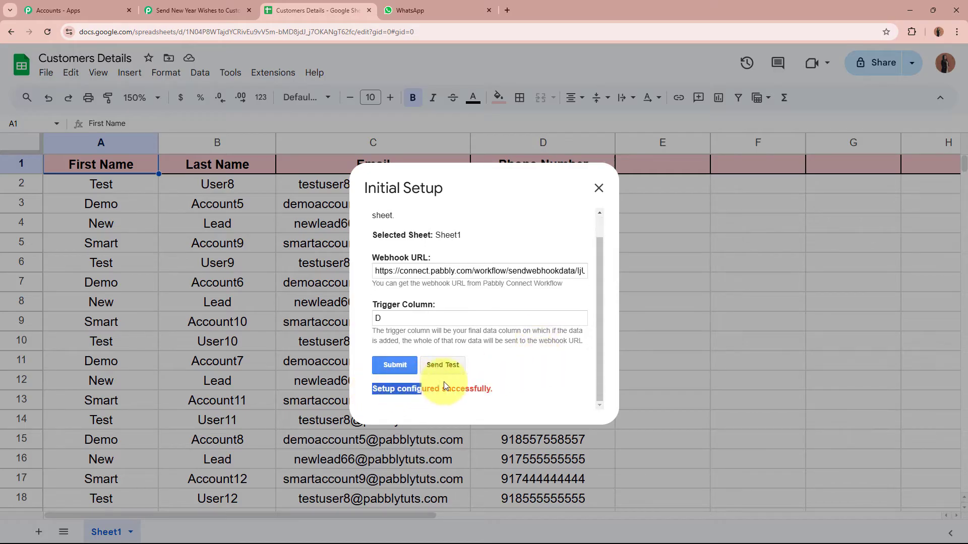
click(495, 385)
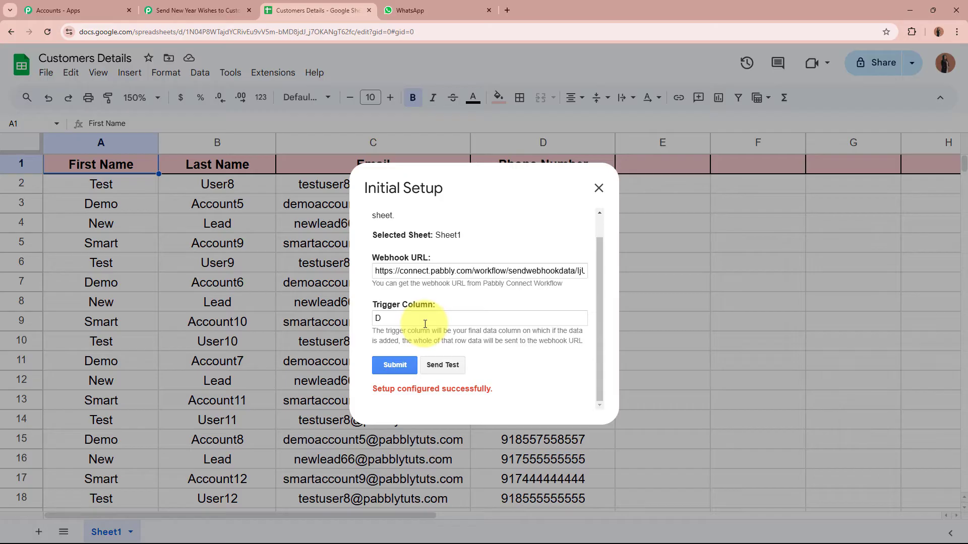
- Check in the Pabbly Connect workflow whether the Google Sheets trigger is waiting for a webhook response, and return to the spreadsheet
click(184, 10)
scroll(141, 253, down, 4)
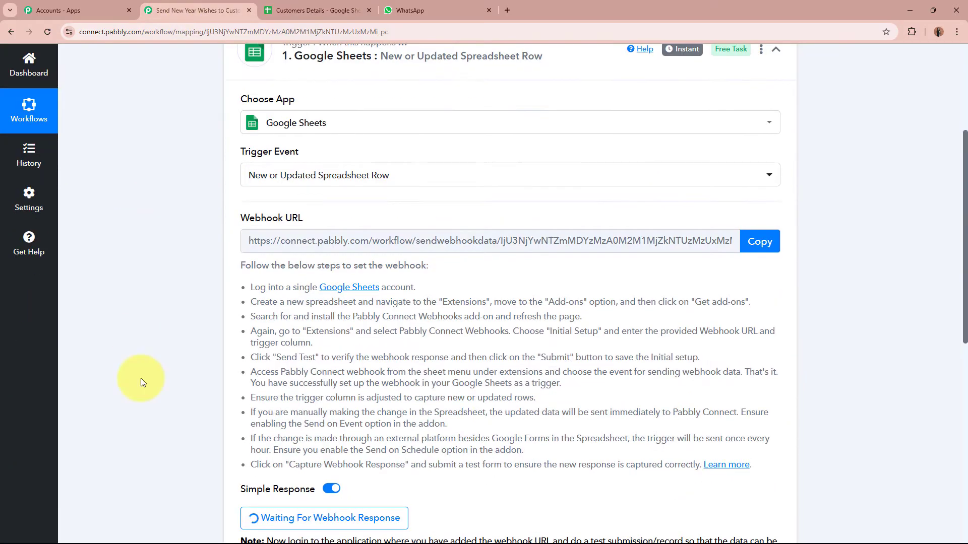
scroll(302, 421, up, 5)
click(324, 6)
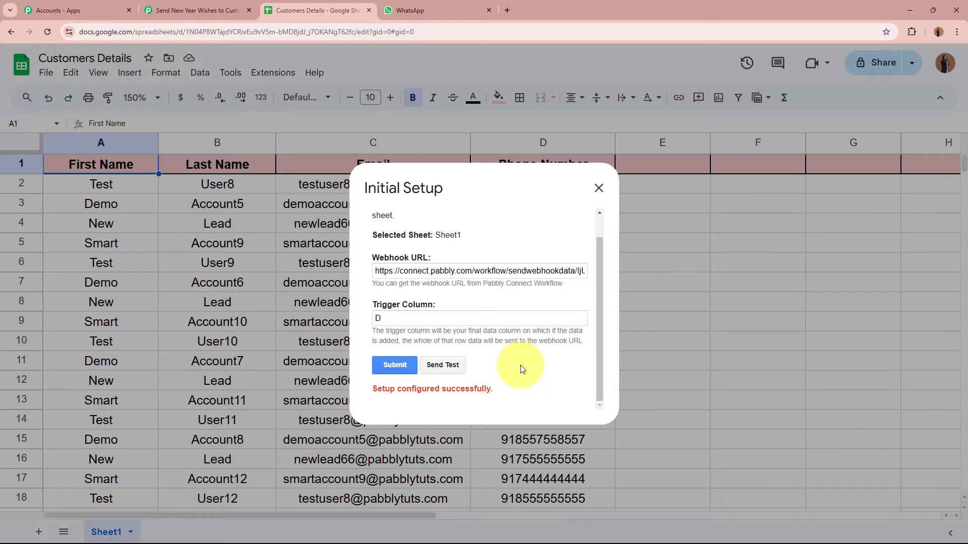
- Send test data to the webhook from the add-on's Initial Setup and close the dialog
click(434, 364)
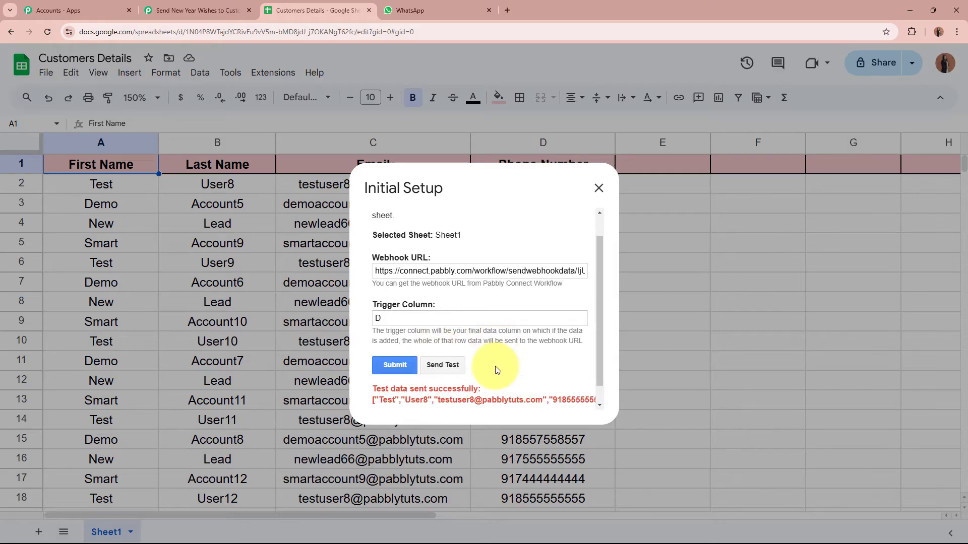
scroll(498, 370, down, 1)
drag(370, 368, 495, 366)
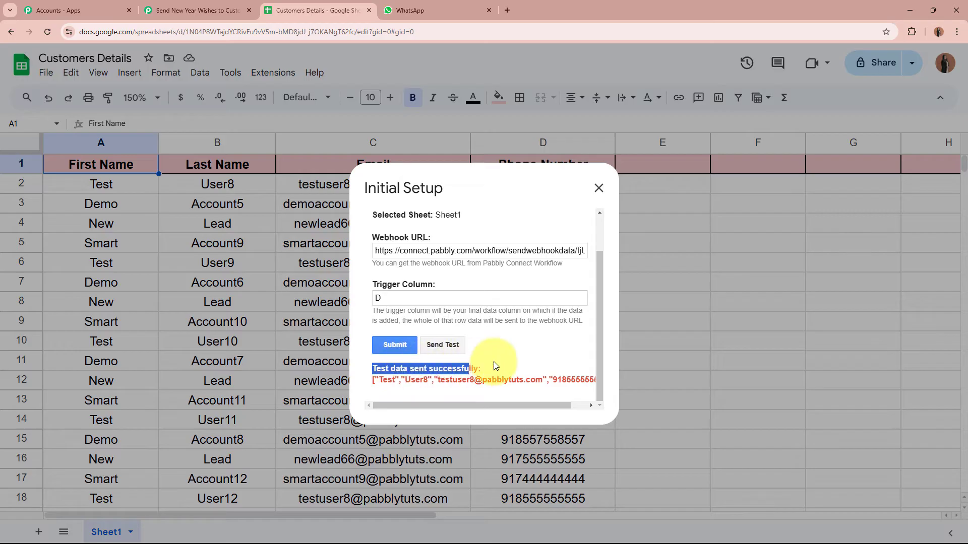
click(495, 367)
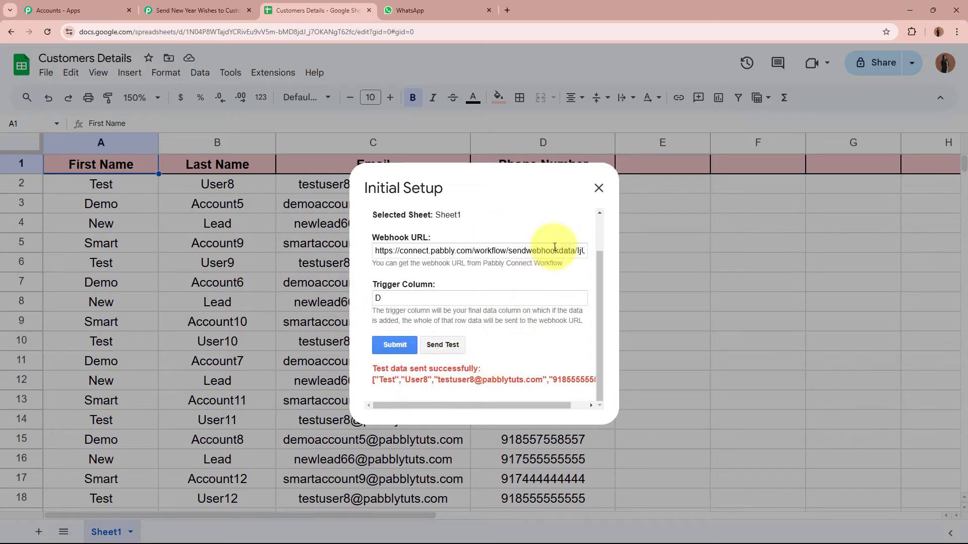
click(597, 189)
- Switch to the Pabbly Connect workflow and review the response captured by the Google Sheets trigger
click(176, 10)
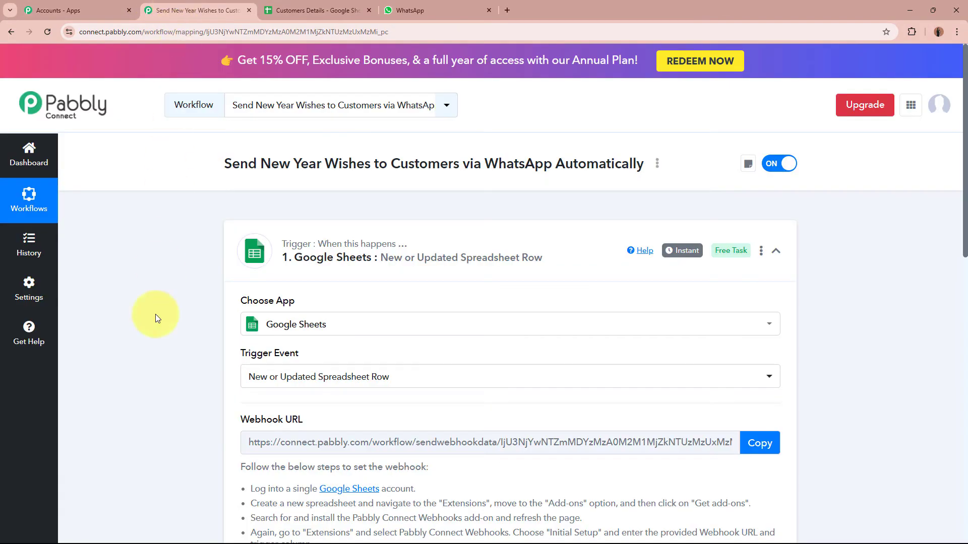
scroll(154, 325, down, 4)
scroll(154, 325, down, 2)
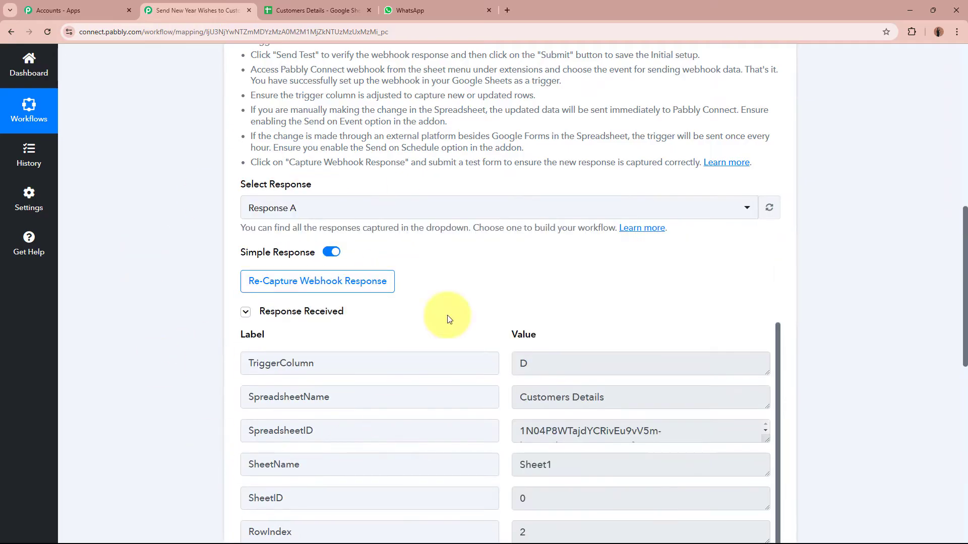
scroll(277, 297, down, 5)
scroll(277, 297, down, 1)
scroll(255, 298, up, 2)
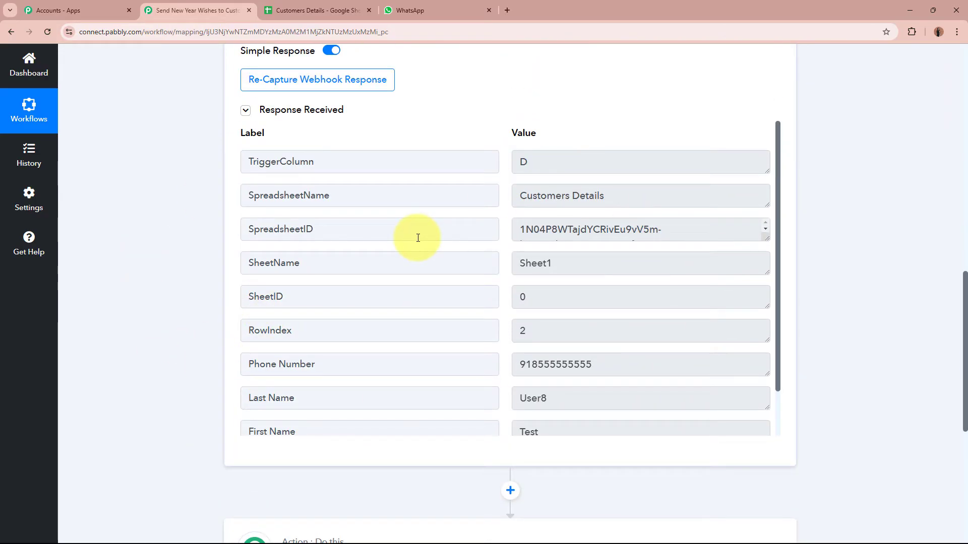
- Examine row 2 of the Customers Details spreadsheet, covering its first name, last name, email and phone number cells
click(322, 10)
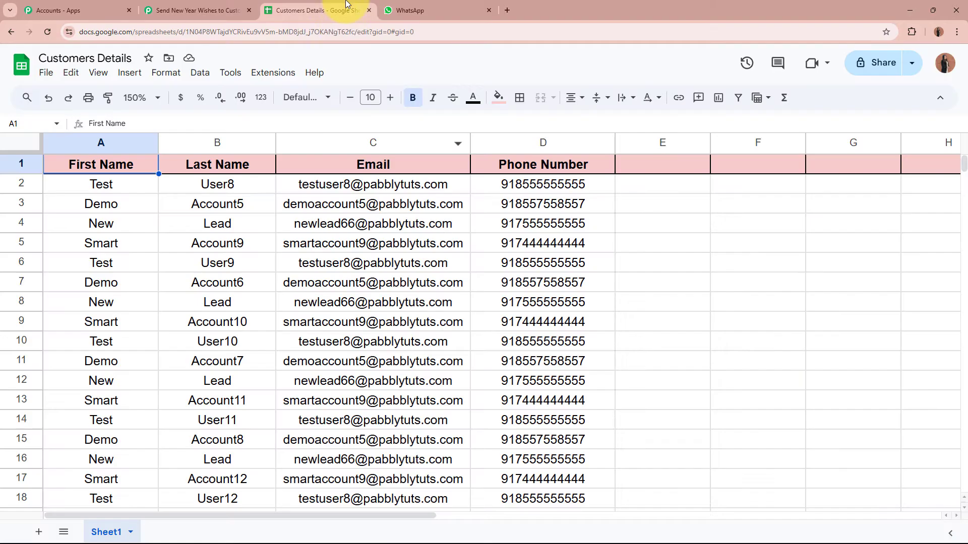
click(10, 185)
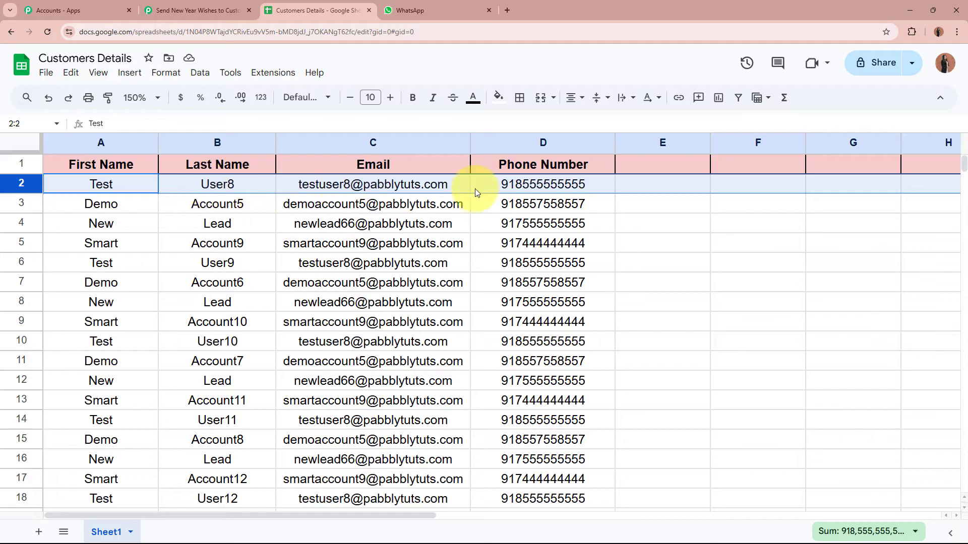
click(144, 188)
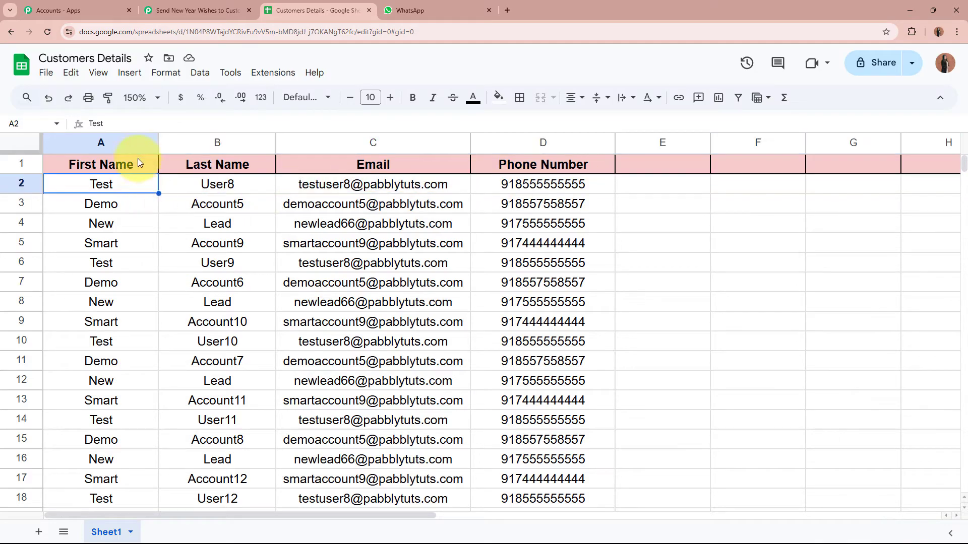
click(256, 190)
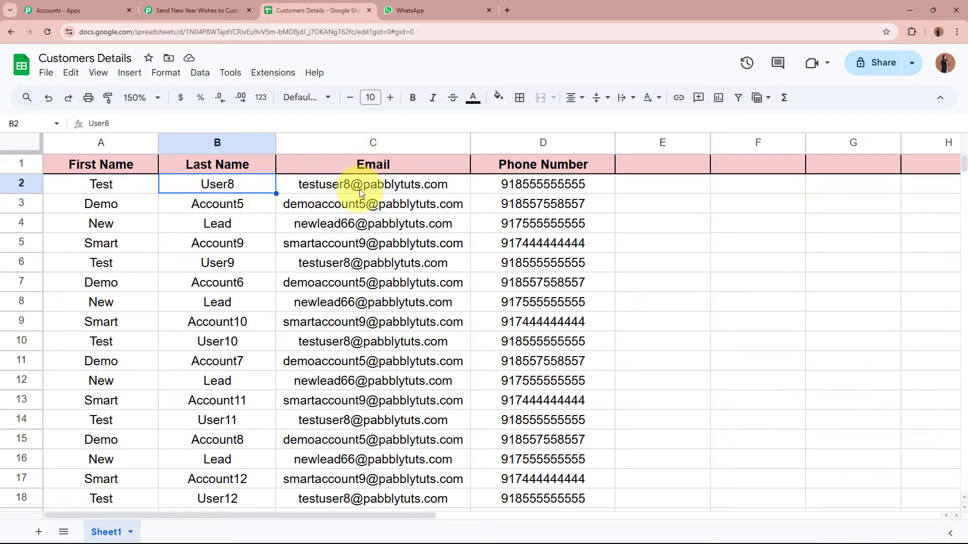
click(302, 185)
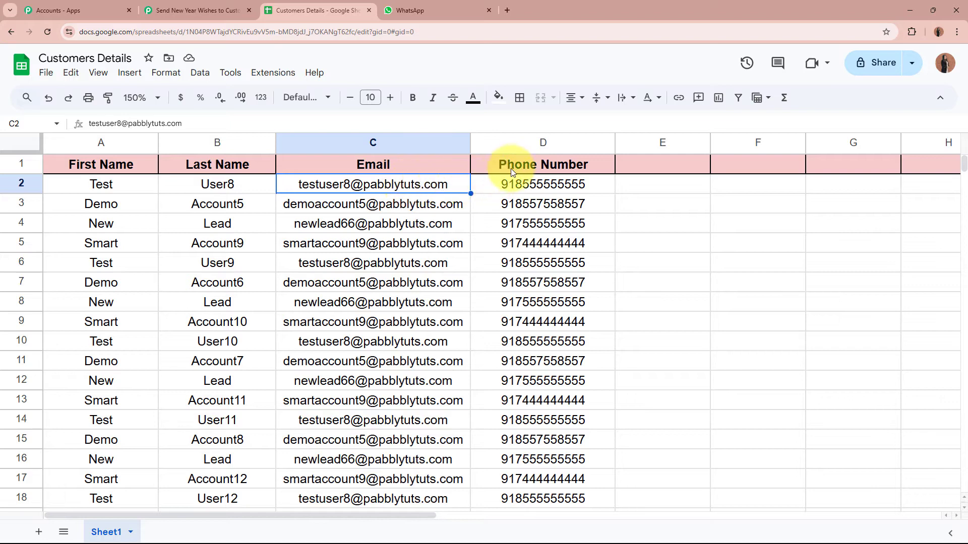
click(499, 189)
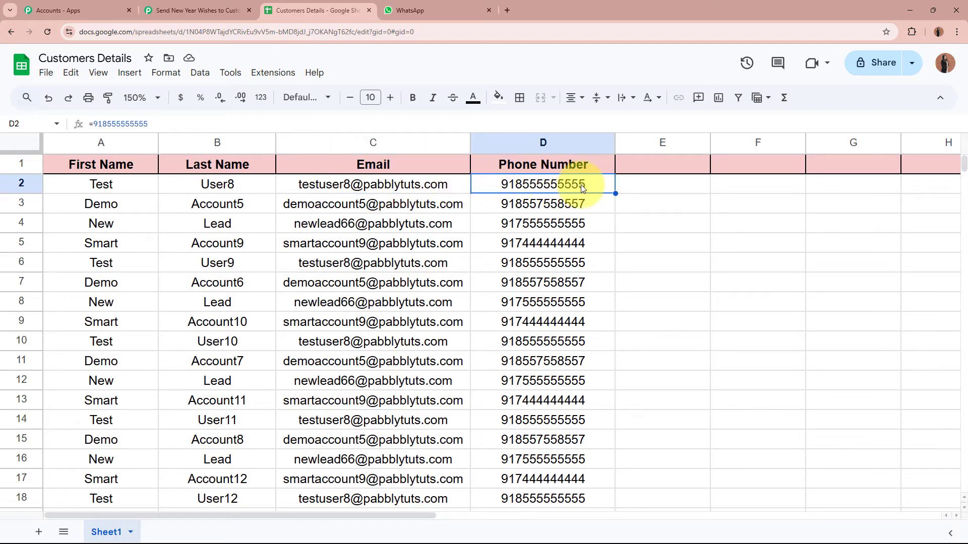
- Examine the trigger column, spreadsheet name and ID, sheet name and ID, and row index in the workflow's received response
click(222, 10)
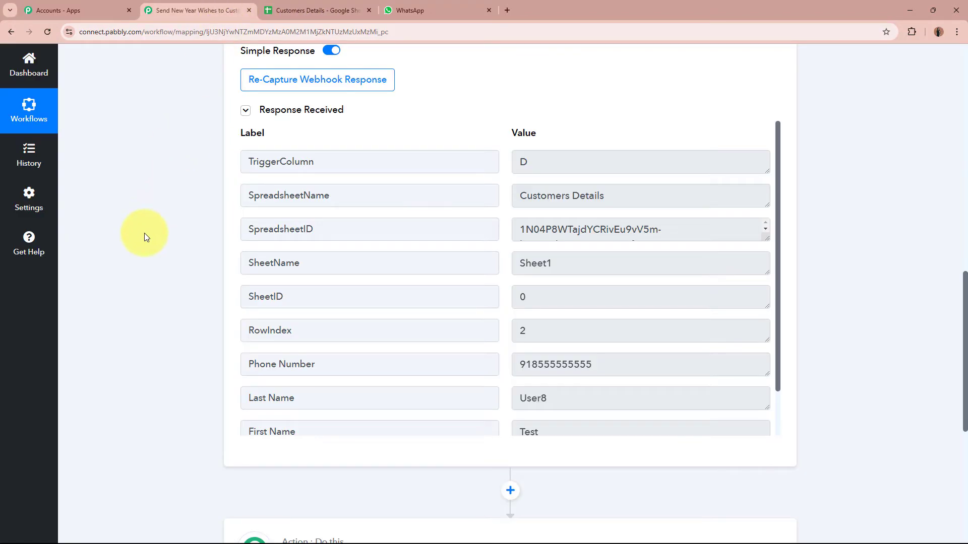
double_click(317, 161)
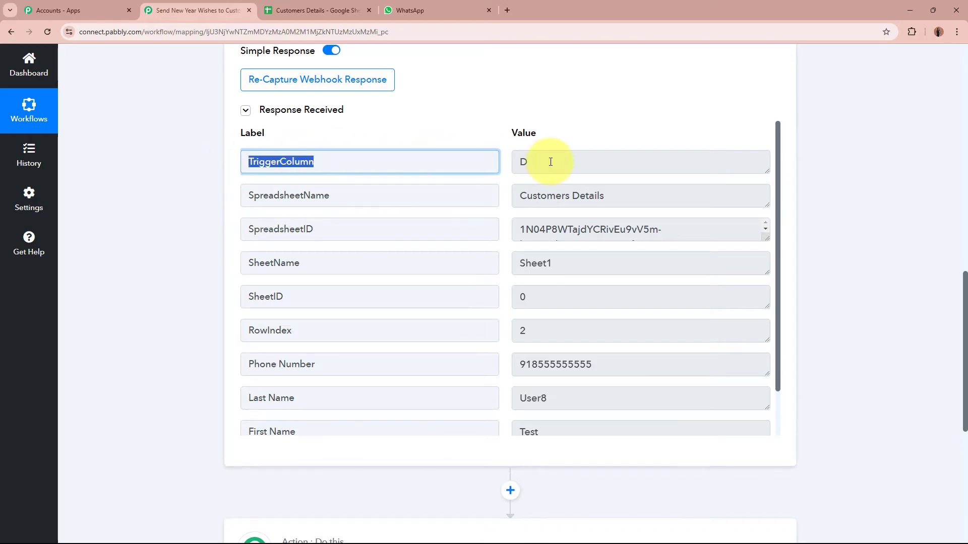
double_click(529, 160)
double_click(378, 196)
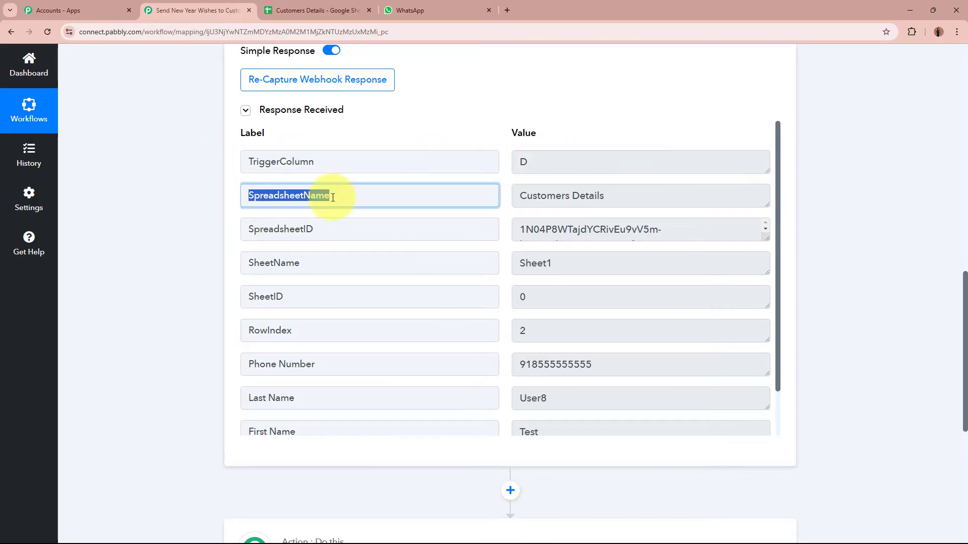
double_click(623, 198)
double_click(244, 227)
click(585, 225)
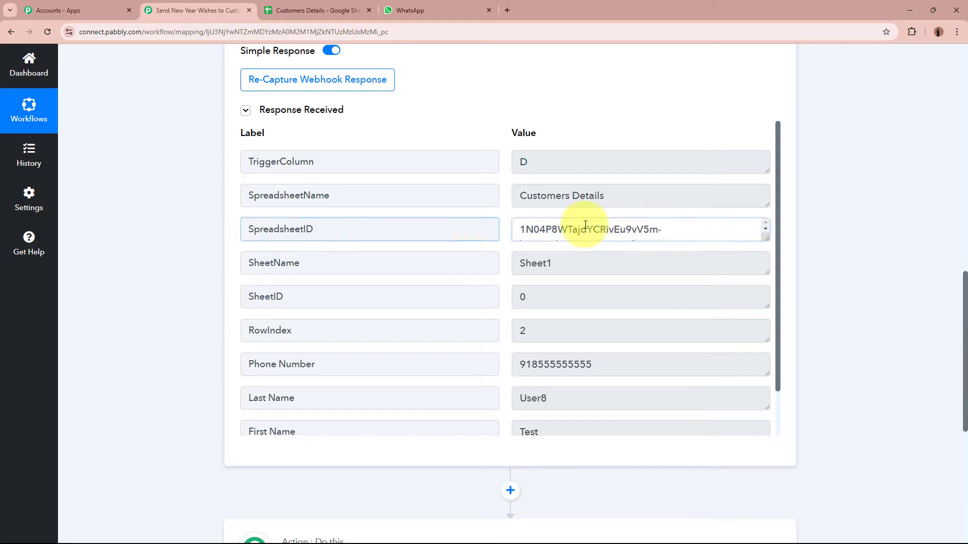
double_click(585, 224)
double_click(244, 262)
double_click(633, 262)
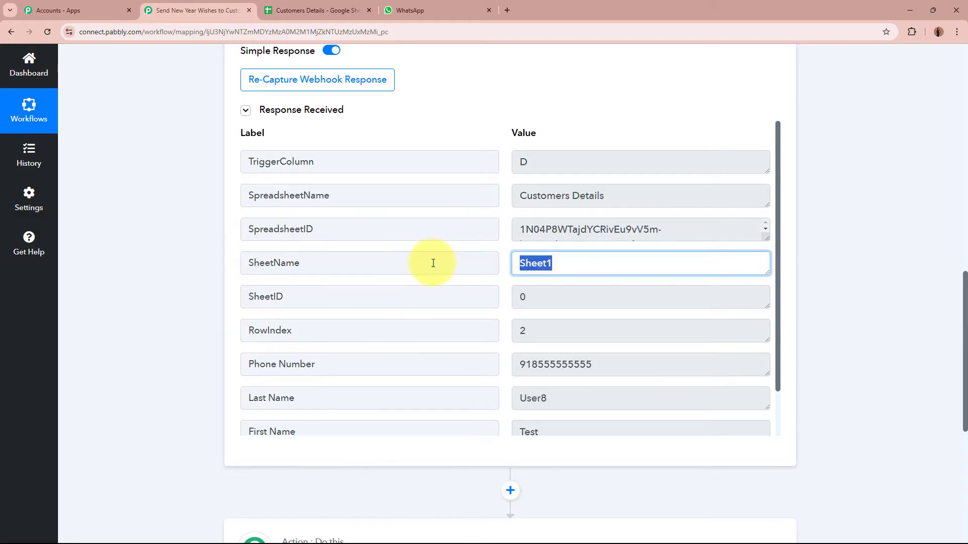
click(611, 290)
scroll(613, 291, down, 1)
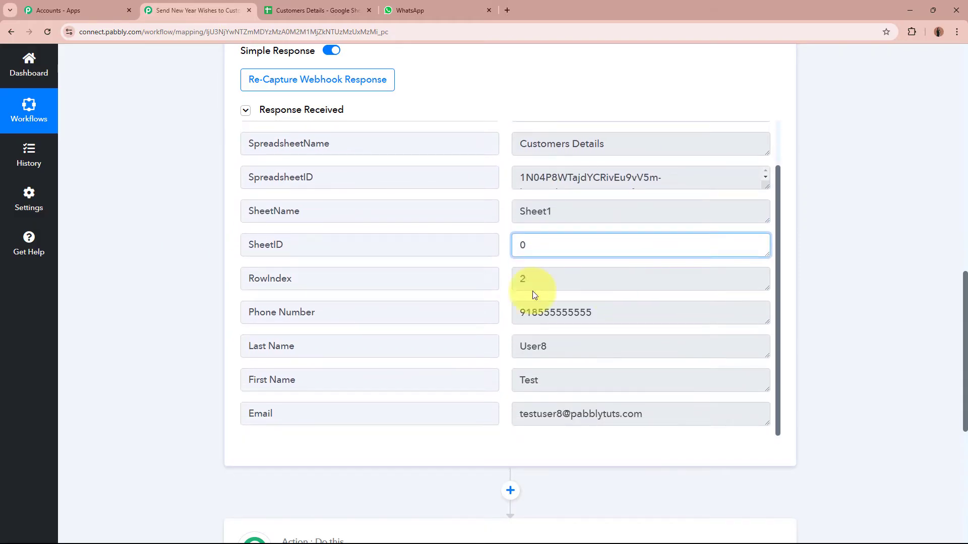
double_click(317, 275)
double_click(557, 277)
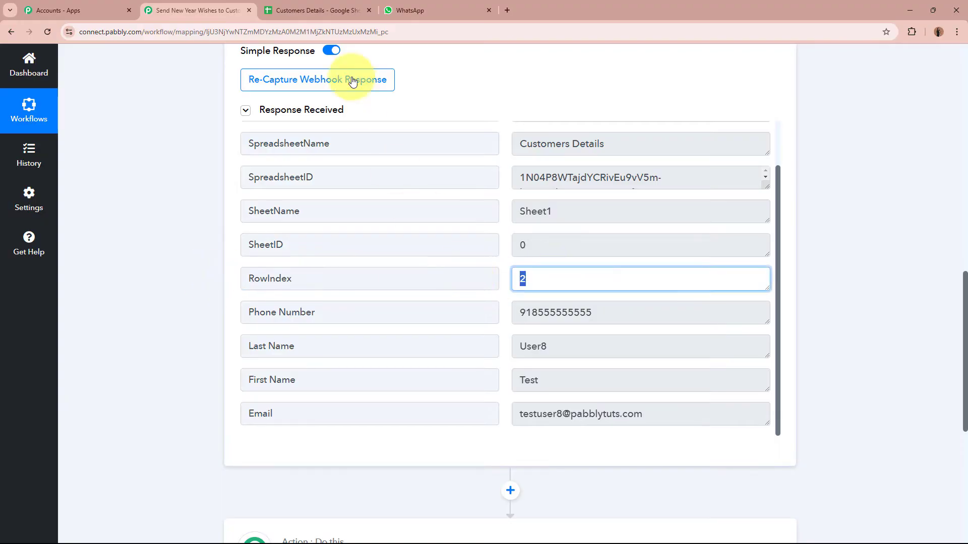
- Compare spreadsheet row 2 with the first name, last name, email and phone number in the workflow's received response
click(338, 11)
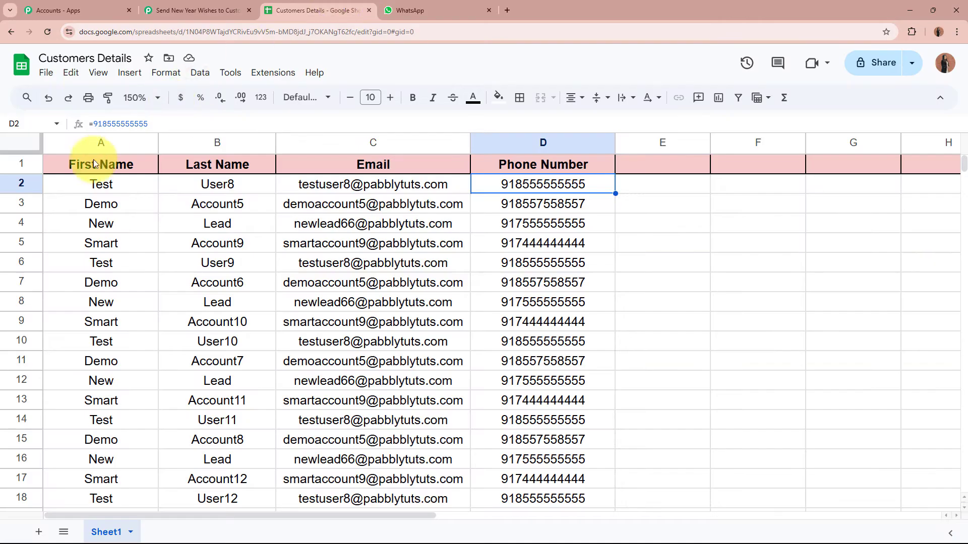
click(8, 187)
click(237, 10)
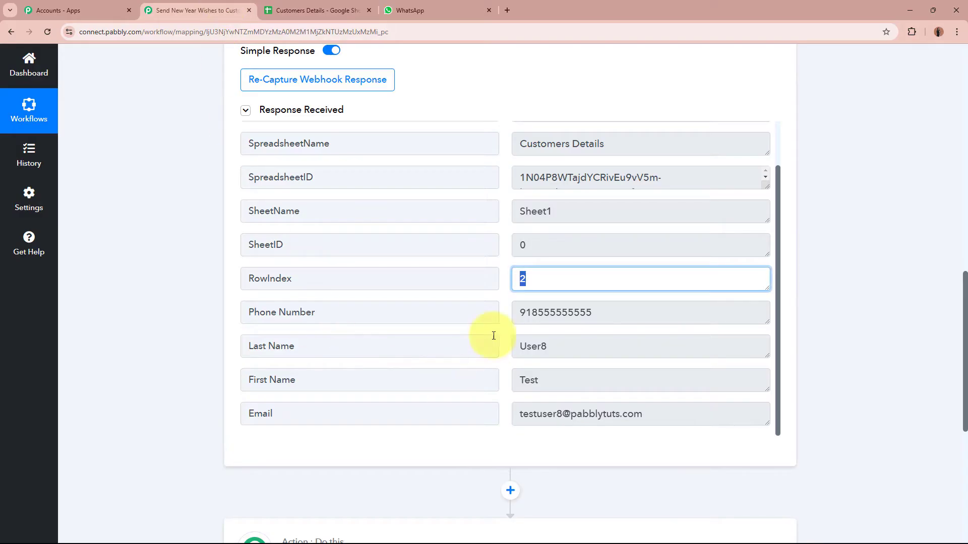
double_click(327, 380)
double_click(529, 382)
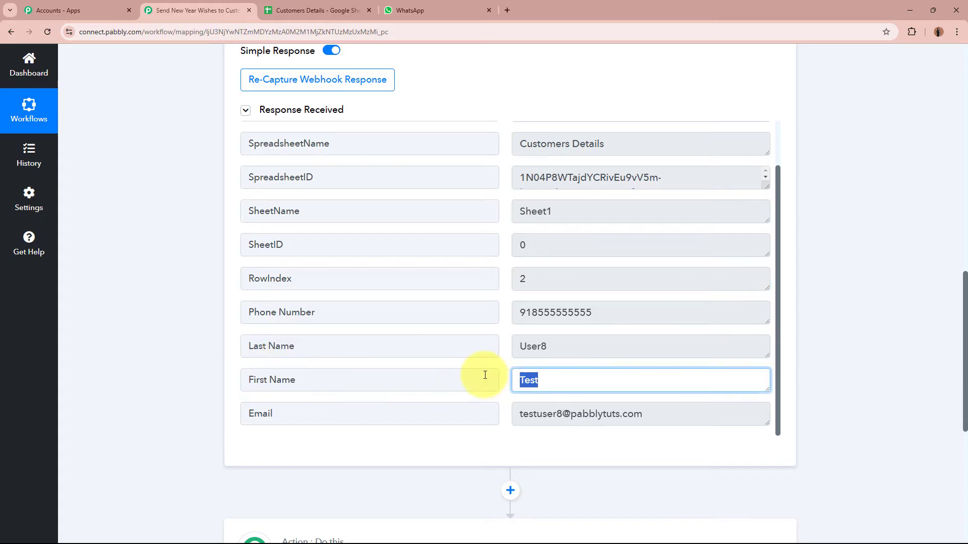
double_click(555, 346)
triple_click(580, 413)
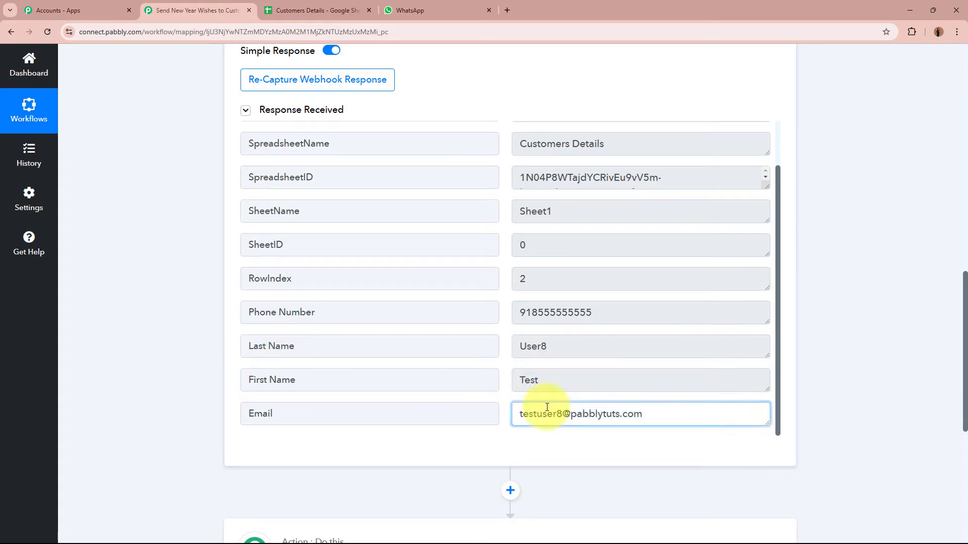
double_click(627, 312)
click(867, 351)
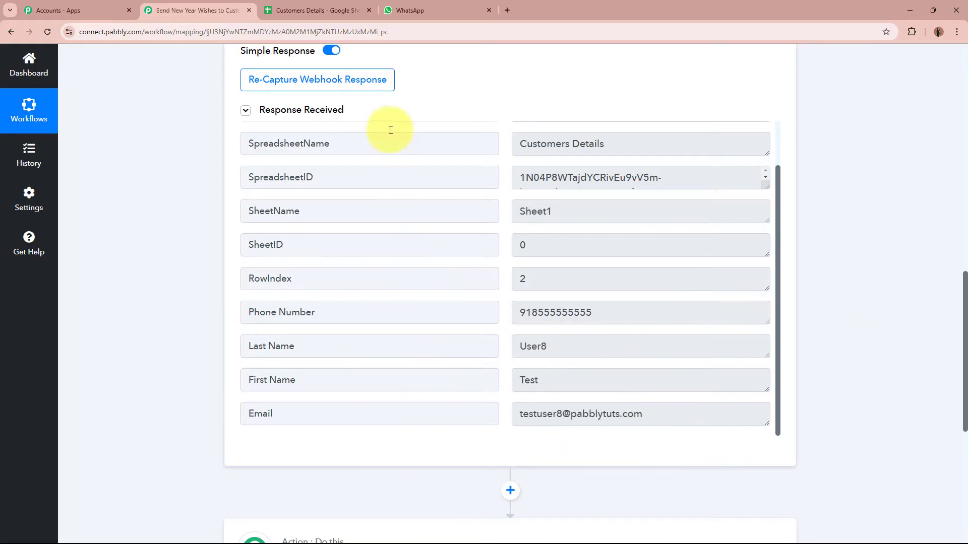
- Collapse the Google Sheets trigger step in the workflow and return to the Customers Details spreadsheet
click(333, 10)
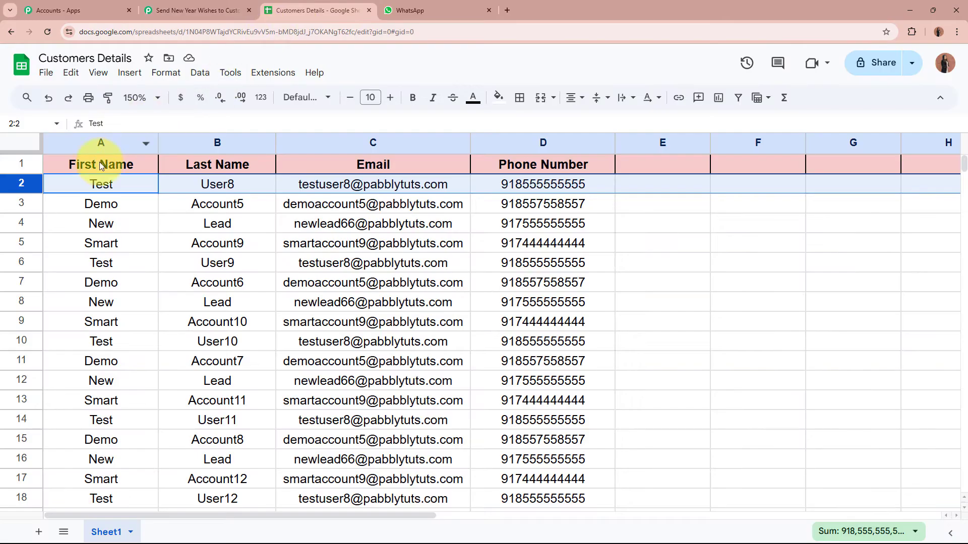
click(673, 222)
click(197, 10)
scroll(137, 231, up, 15)
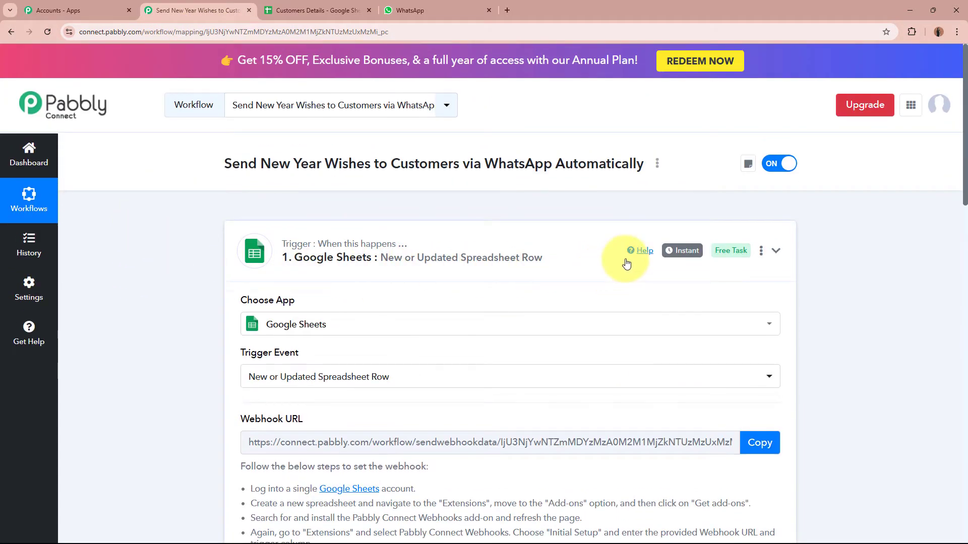
click(627, 263)
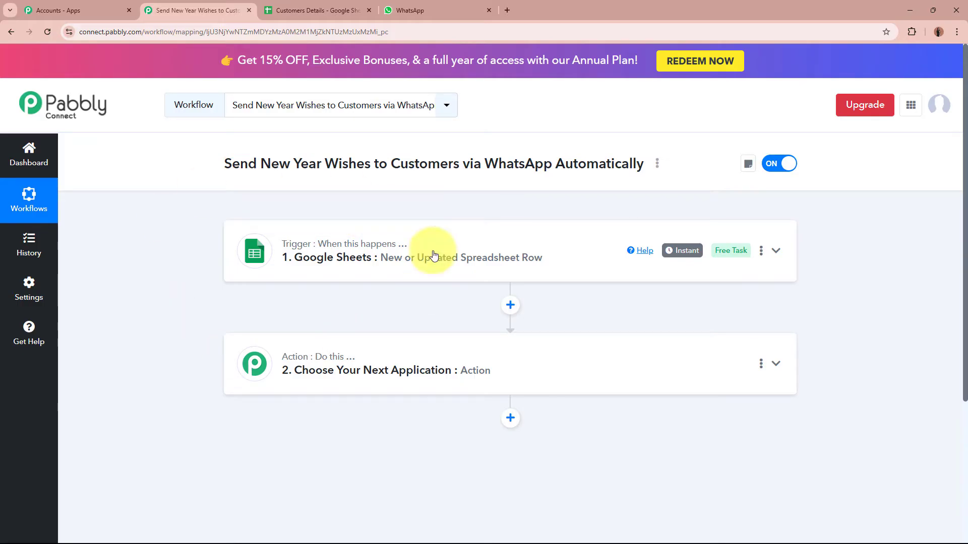
click(304, 9)
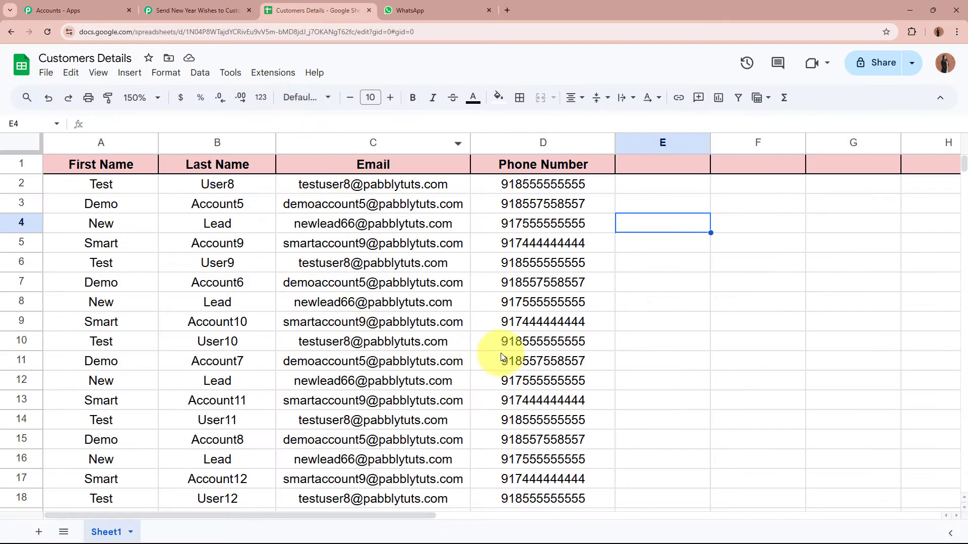
scroll(501, 353, down, 5)
click(119, 266)
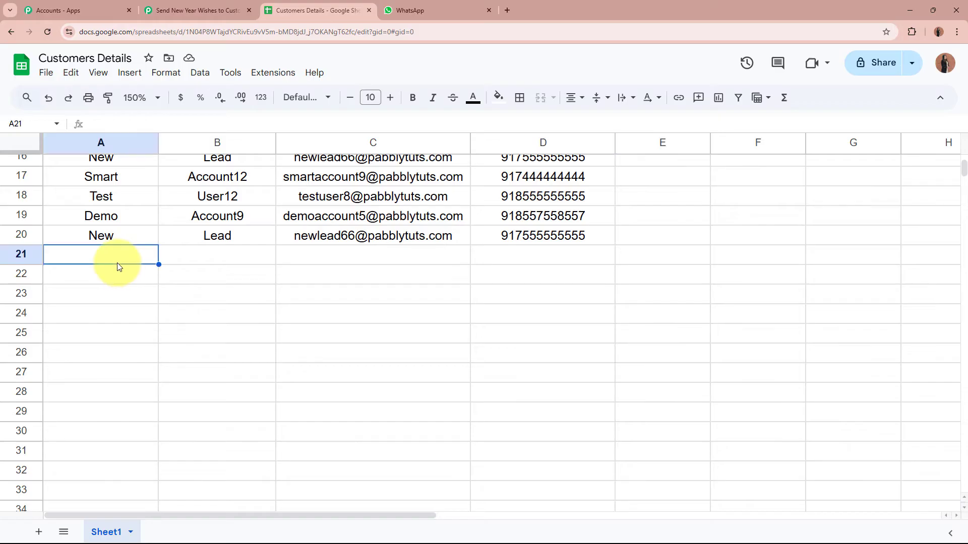
text(hahgh)
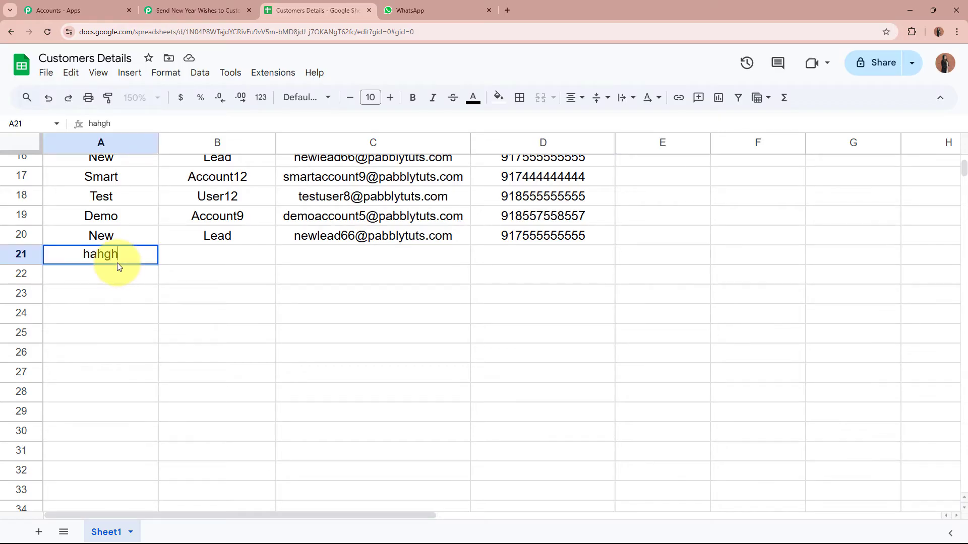
key(BackSpace)
key(Escape)
click(127, 299)
- Enable Send On Event for the Pabbly Connect Webhooks add-on in the Customers Details spreadsheet
scroll(147, 317, up, 5)
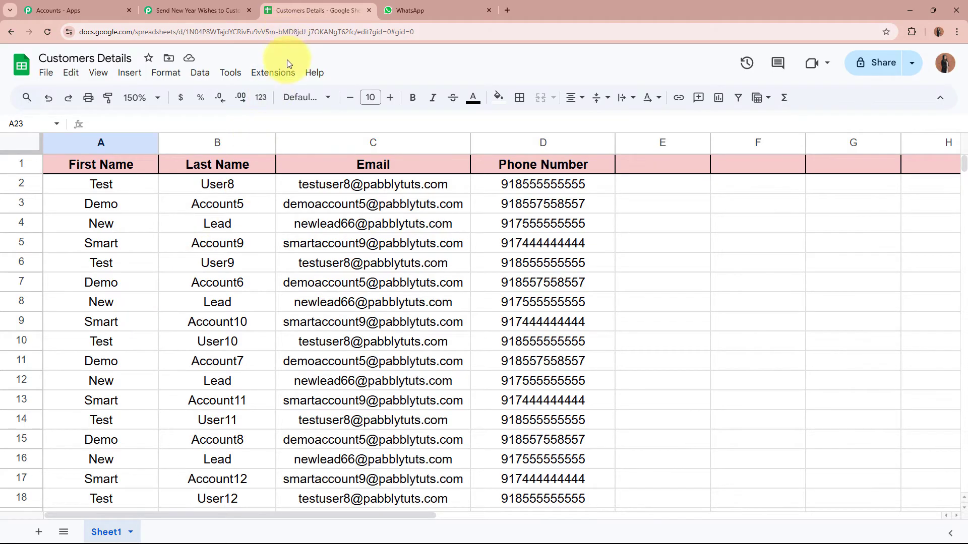
click(286, 74)
mouse_move(299, 224)
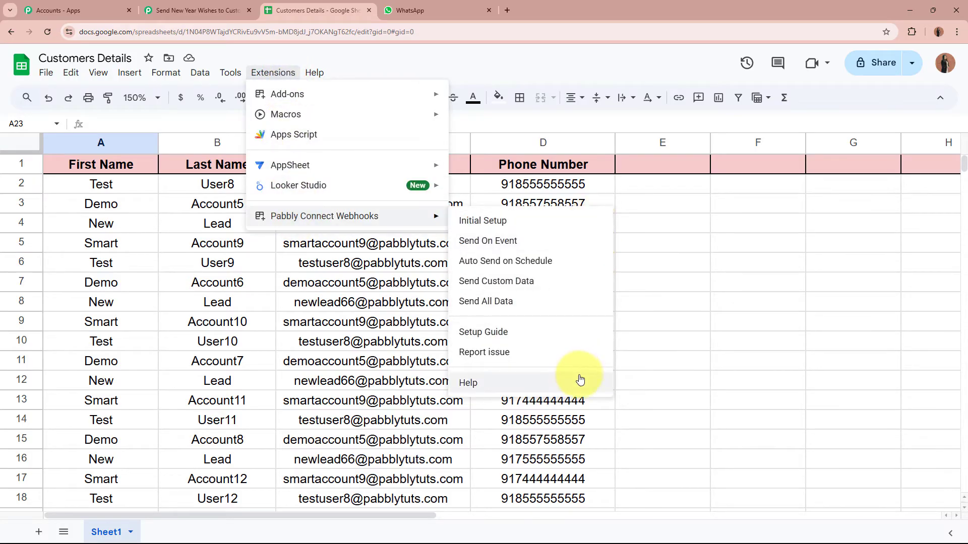
click(518, 247)
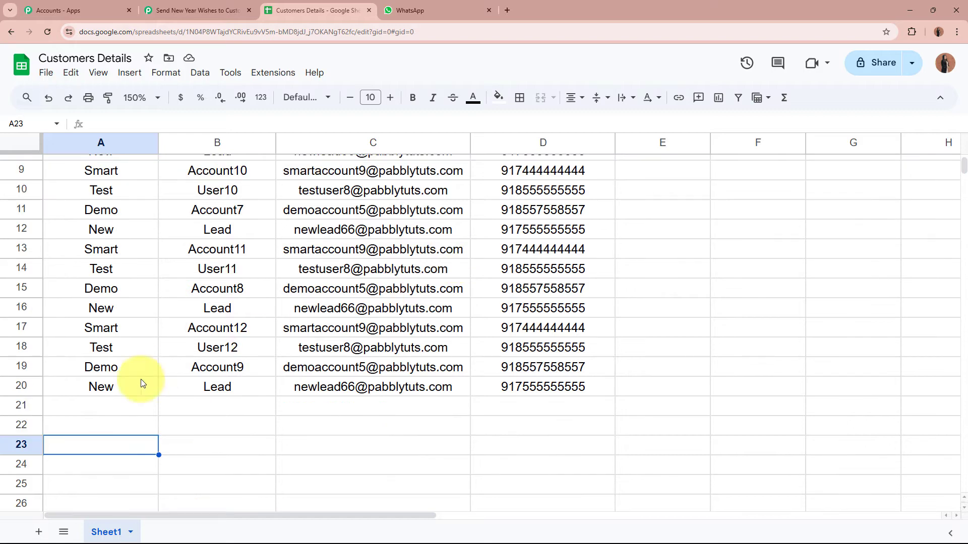
- Review the customer rows in the Customers Details spreadsheet, from the header row to the empty rows below the last entry
click(102, 411)
click(207, 411)
click(343, 411)
click(723, 396)
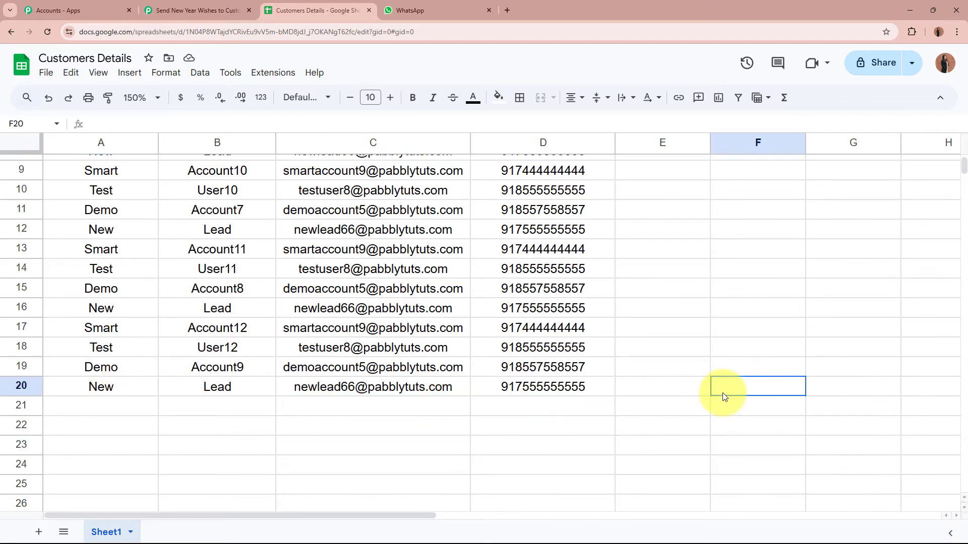
scroll(706, 356, down, 3)
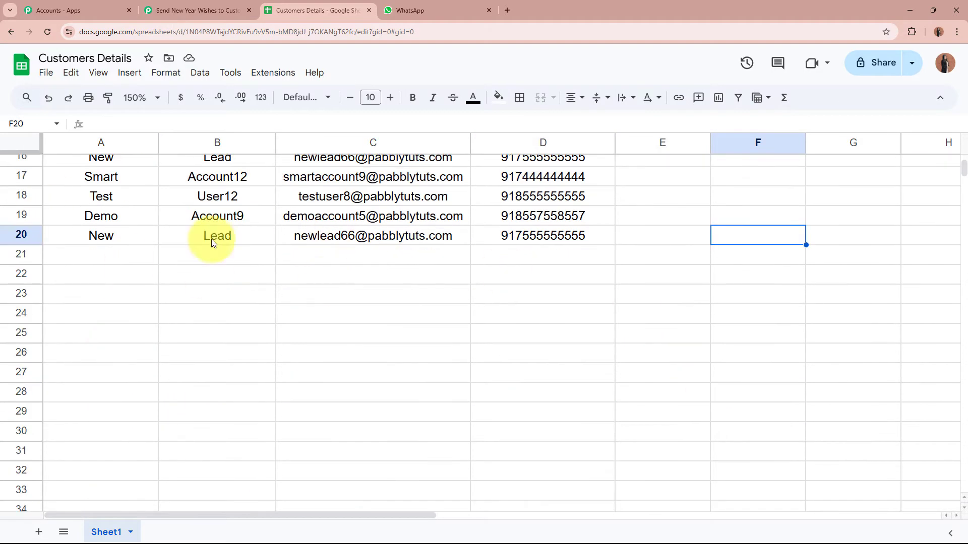
scroll(545, 265, up, 5)
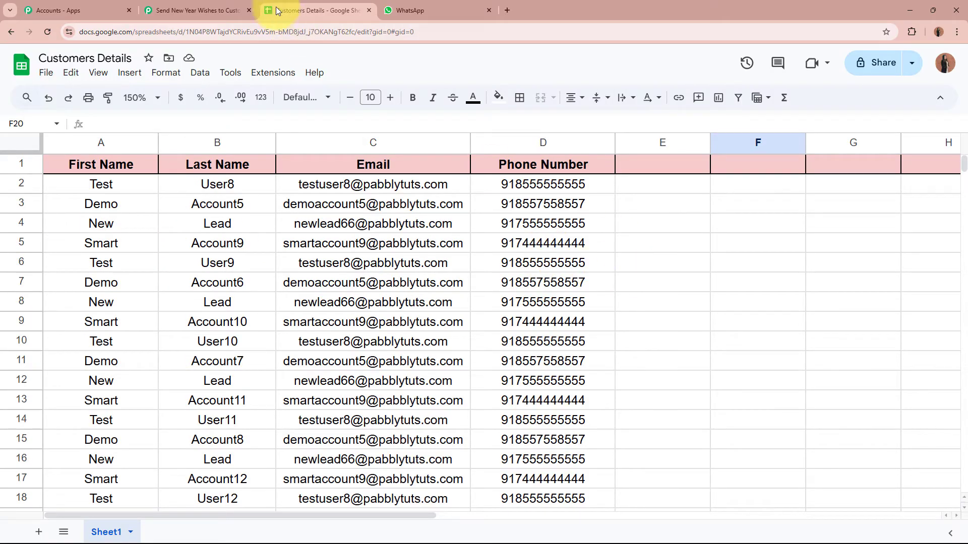
click(204, 10)
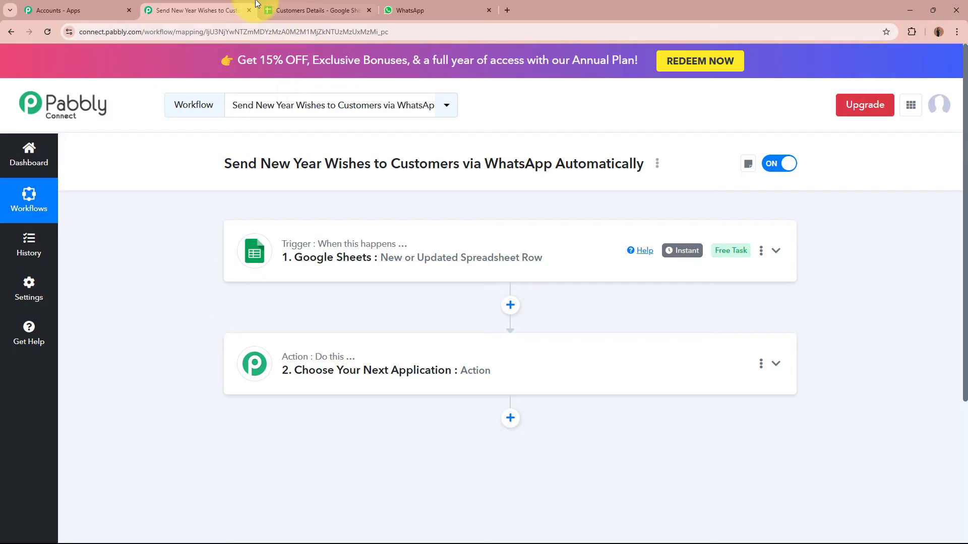
click(342, 9)
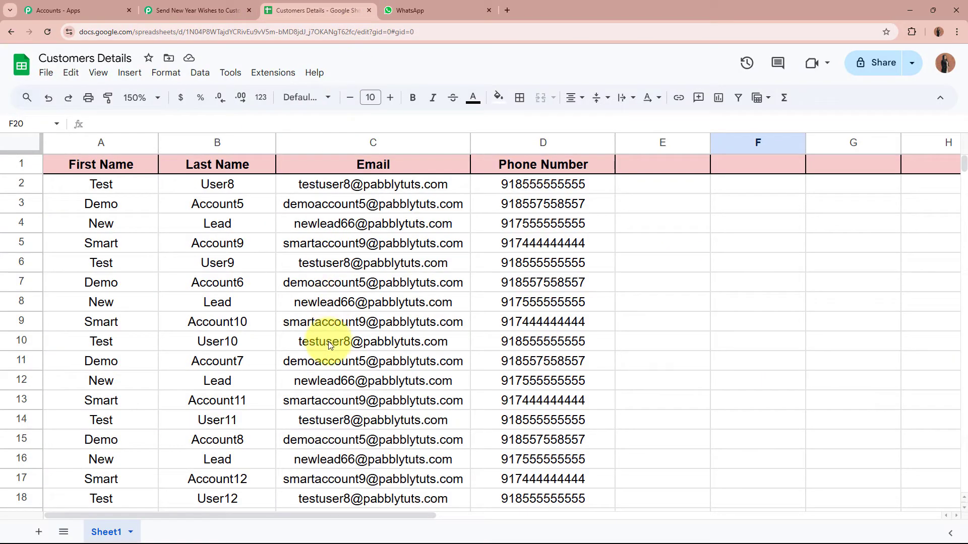
- Check the Send On Event setting of the Pabbly Connect Webhooks add-on in the Customers Details spreadsheet
click(272, 72)
mouse_move(313, 216)
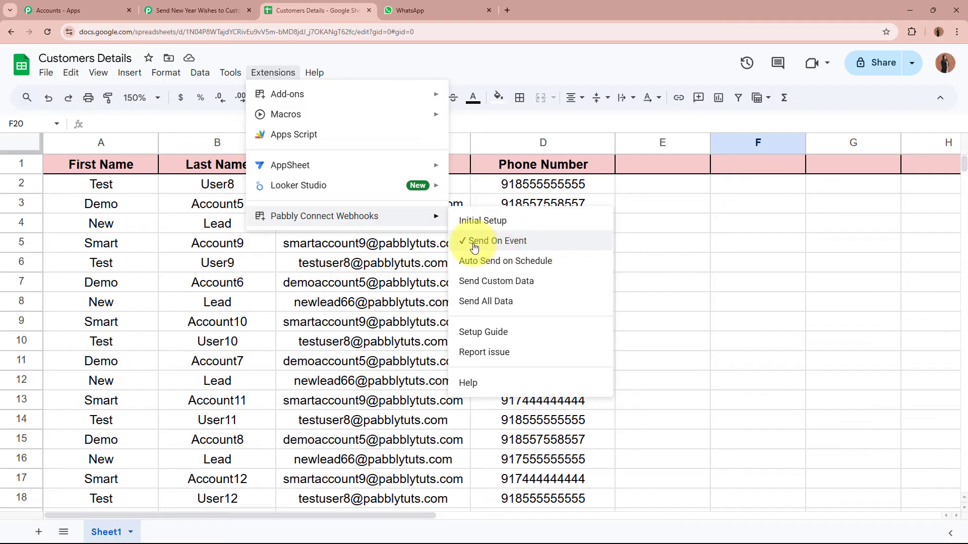
click(641, 247)
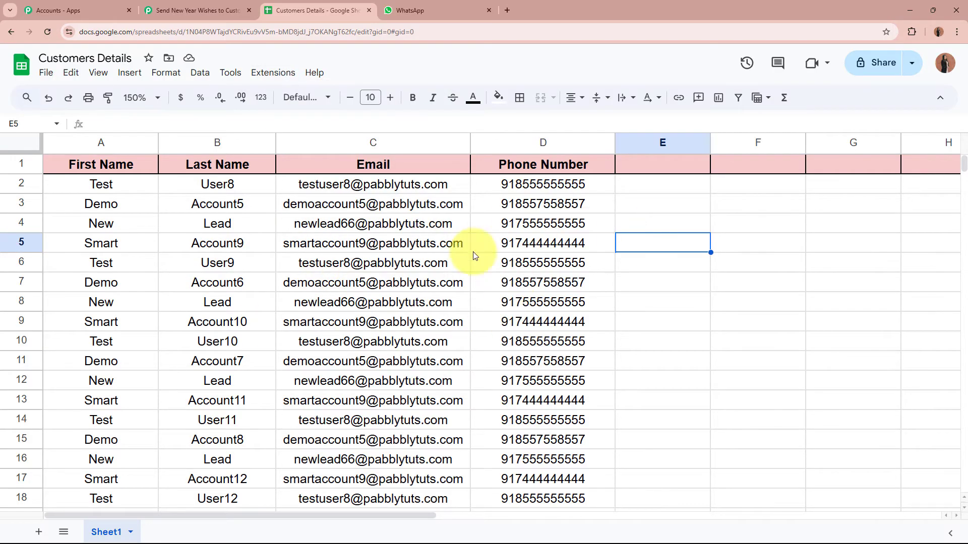
- Review row 2 of the Customers Details spreadsheet and the title of the New Year wishes workflow
click(215, 8)
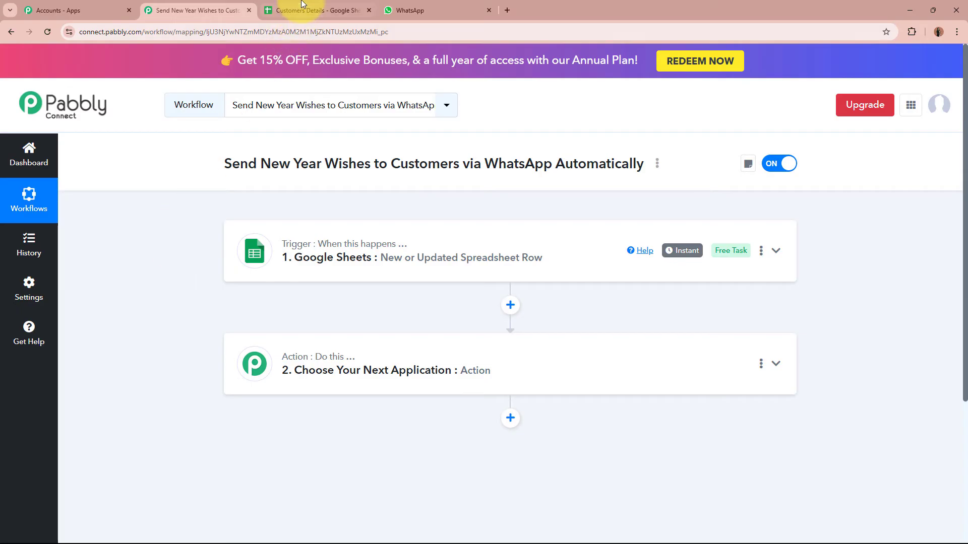
click(287, 10)
click(21, 184)
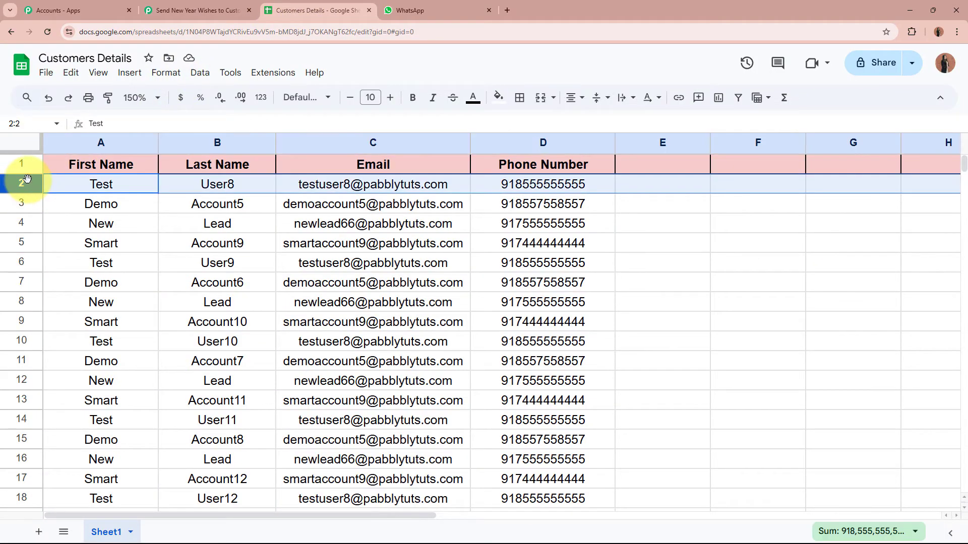
click(202, 10)
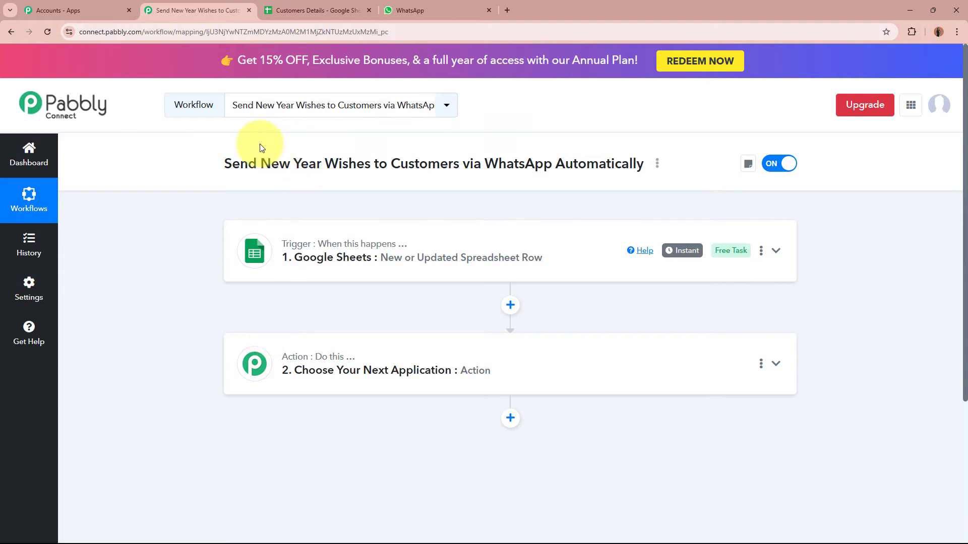
drag(258, 164, 389, 165)
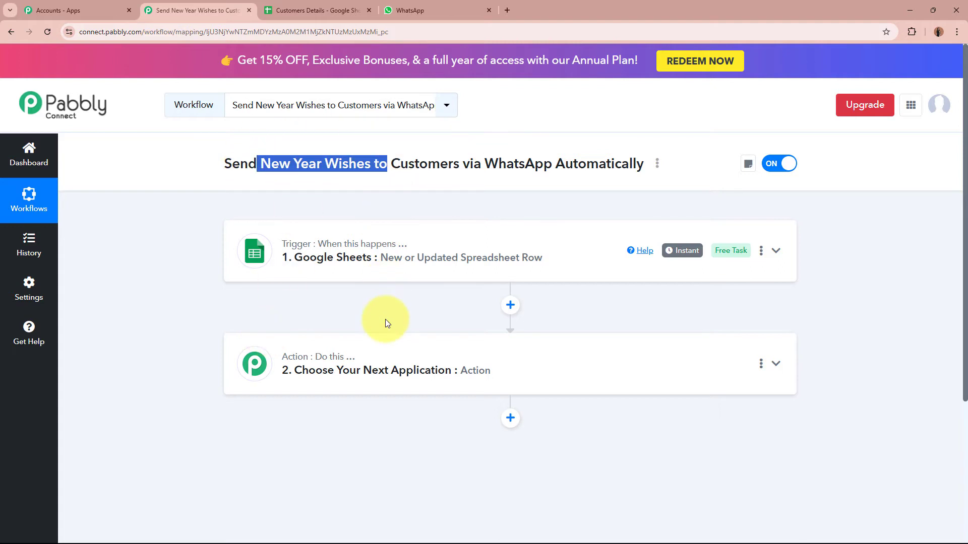
click(386, 322)
- Find WhatsApp Cloud API among the available apps and choose it for the workflow's second step
click(553, 372)
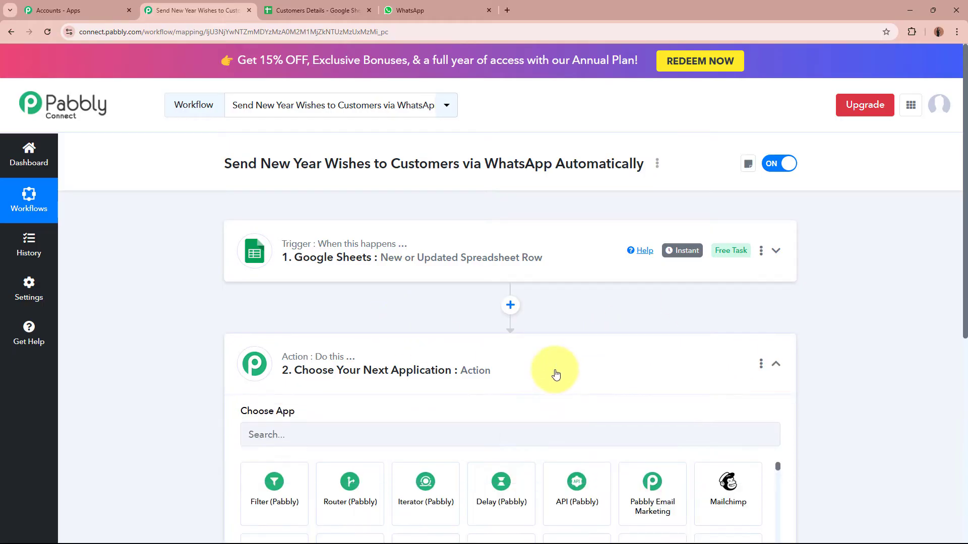
click(494, 258)
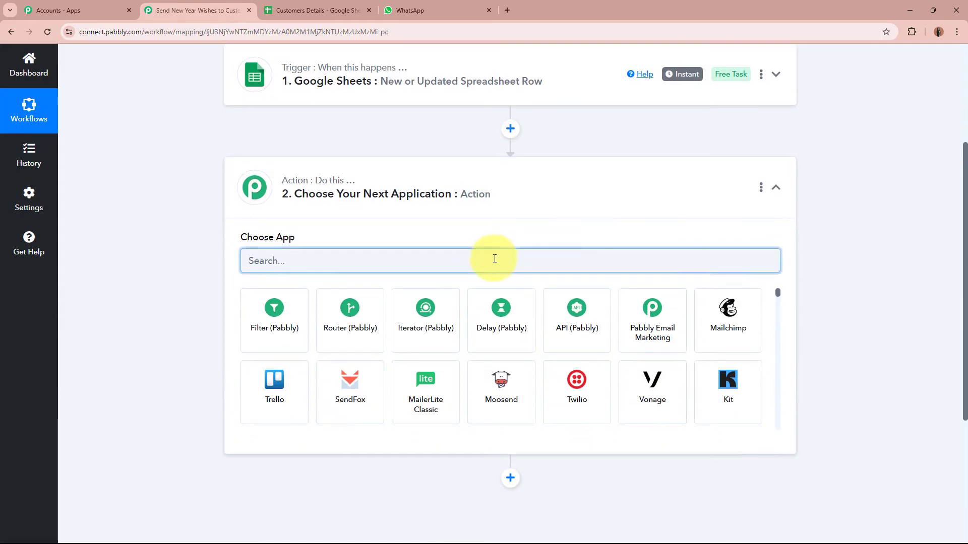
text(Whats)
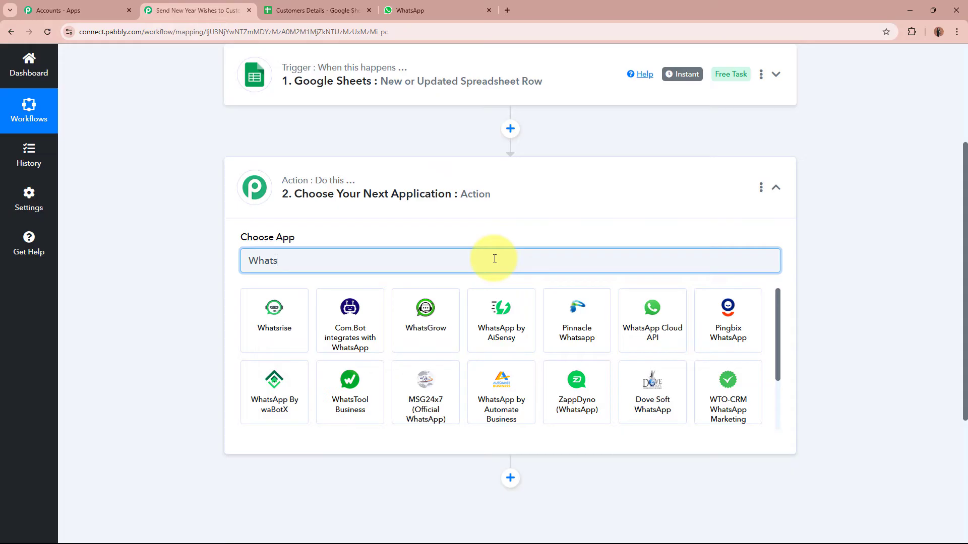
click(655, 318)
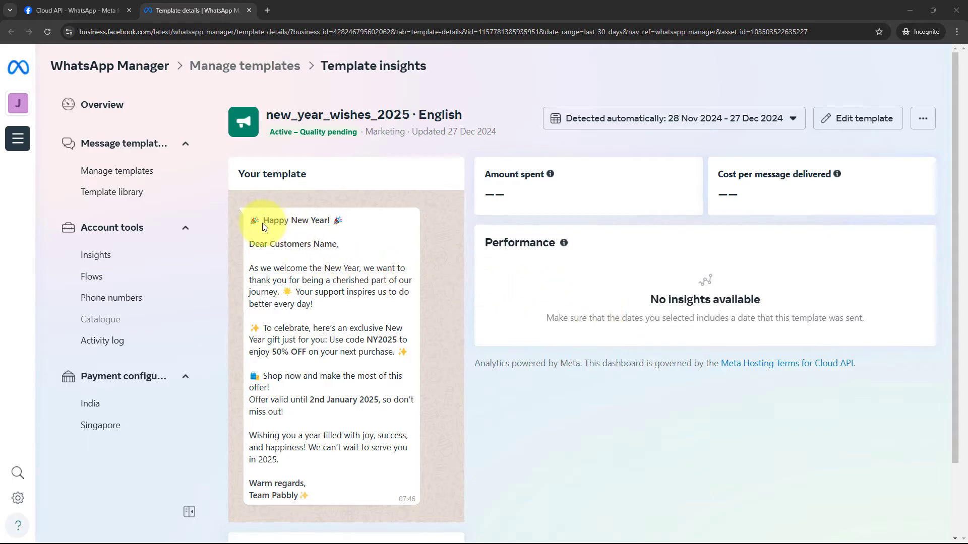
- Examine the New Year greeting and the customer name placeholder of the new_year_wishes_2025 template in WhatsApp Manager
drag(251, 219, 362, 499)
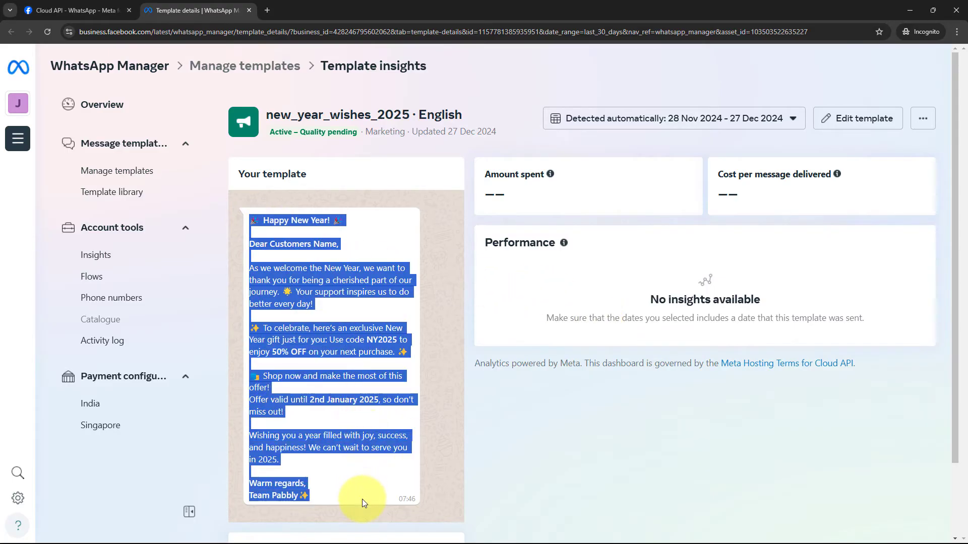
click(357, 454)
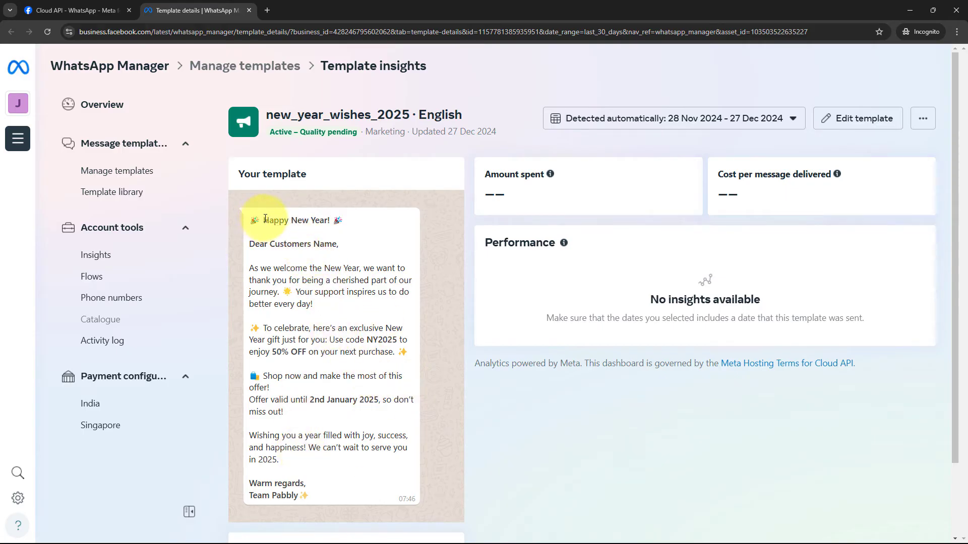
drag(265, 218, 329, 220)
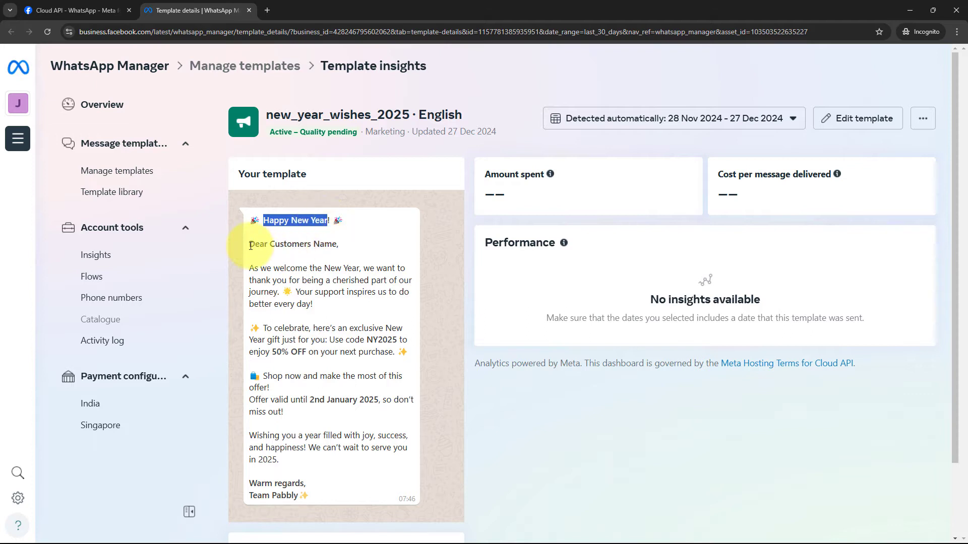
drag(250, 245, 346, 248)
drag(272, 244, 336, 245)
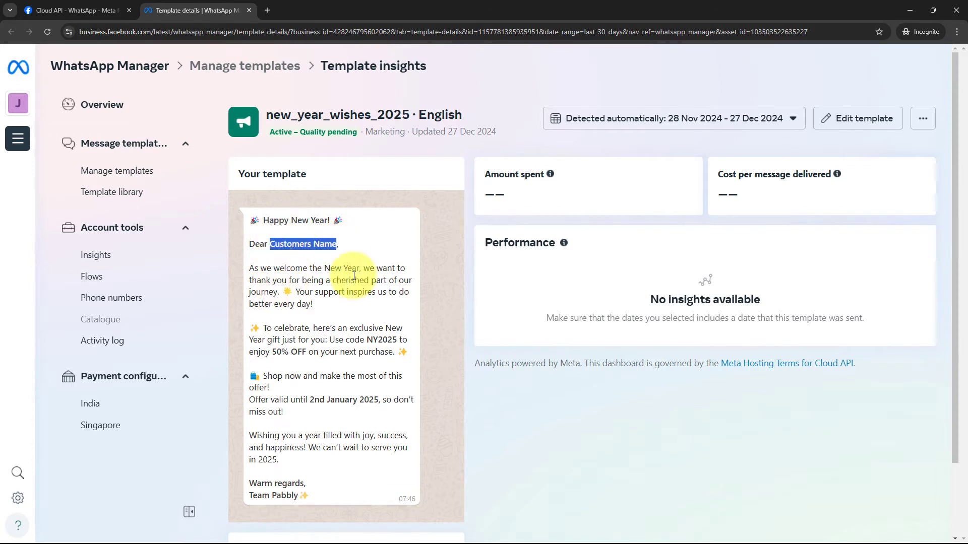
click(290, 247)
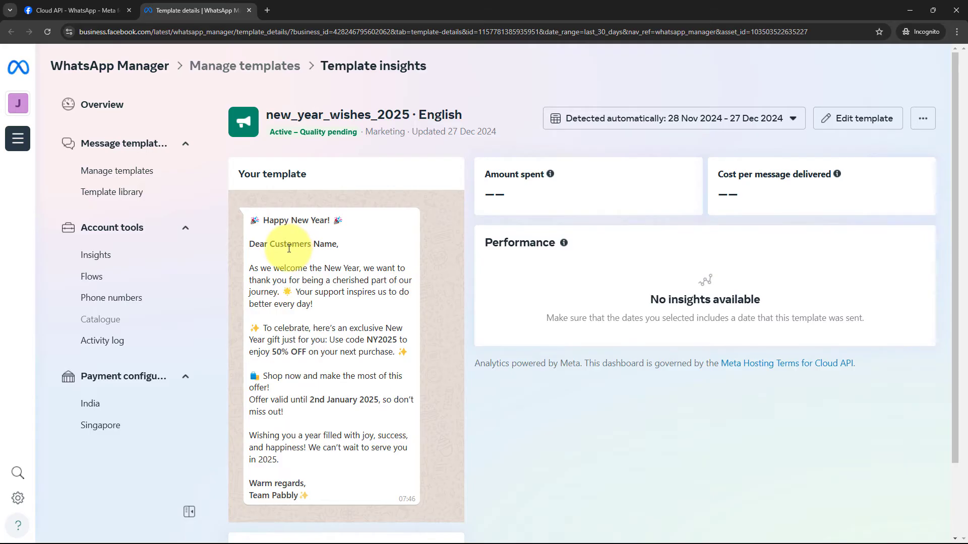
- Read the template message's thank-you paragraph, discount offer, offer validity, closing wishes and sign-off
drag(250, 271, 395, 302)
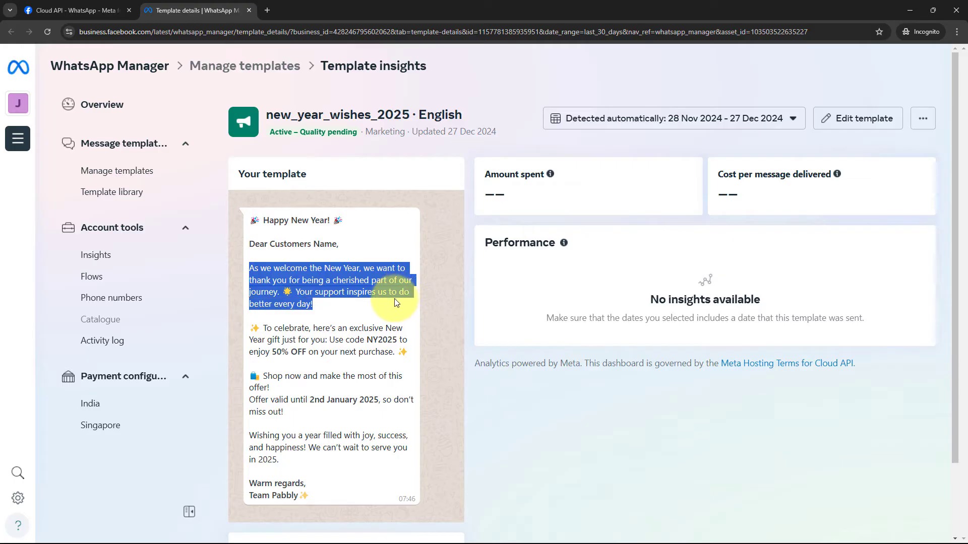
drag(263, 332, 392, 348)
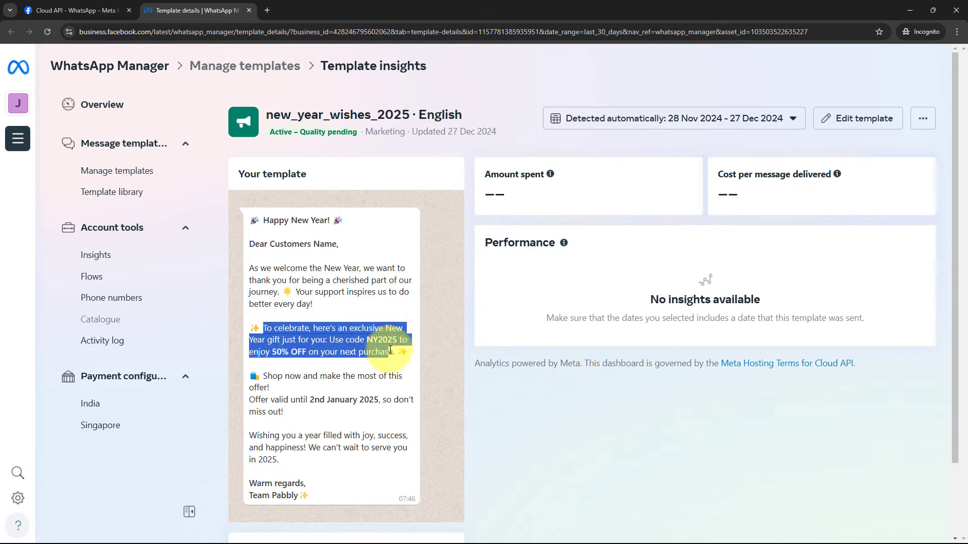
drag(261, 372, 365, 371)
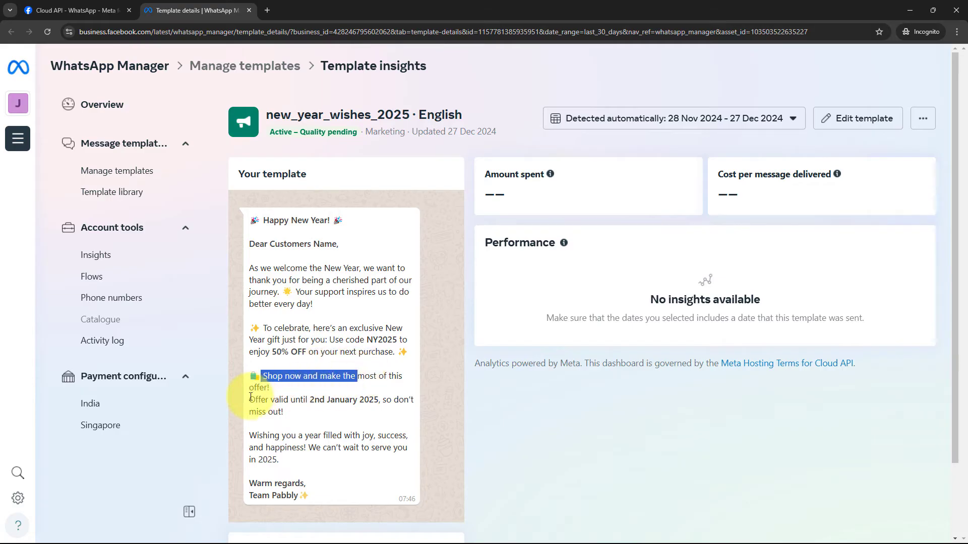
drag(251, 398, 363, 456)
click(328, 472)
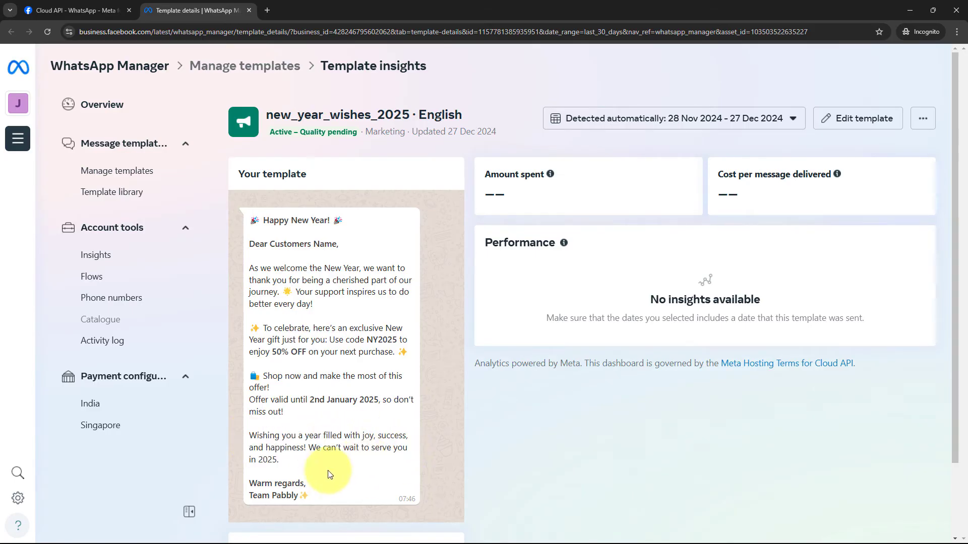
drag(256, 482, 297, 497)
click(266, 497)
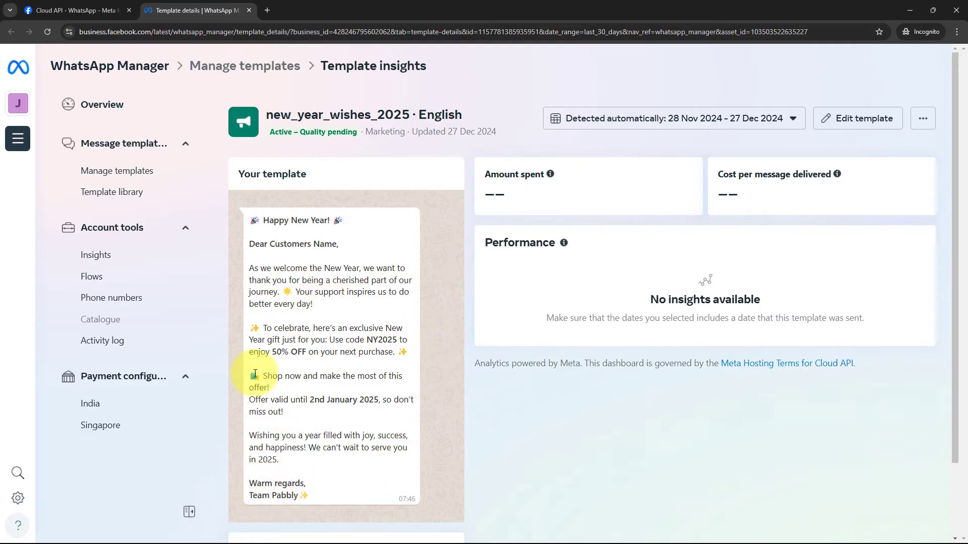
- Review the full template message and its template name, and return to the Pabbly Connect workflow
drag(251, 219, 363, 449)
click(346, 446)
drag(266, 116, 406, 241)
click(403, 259)
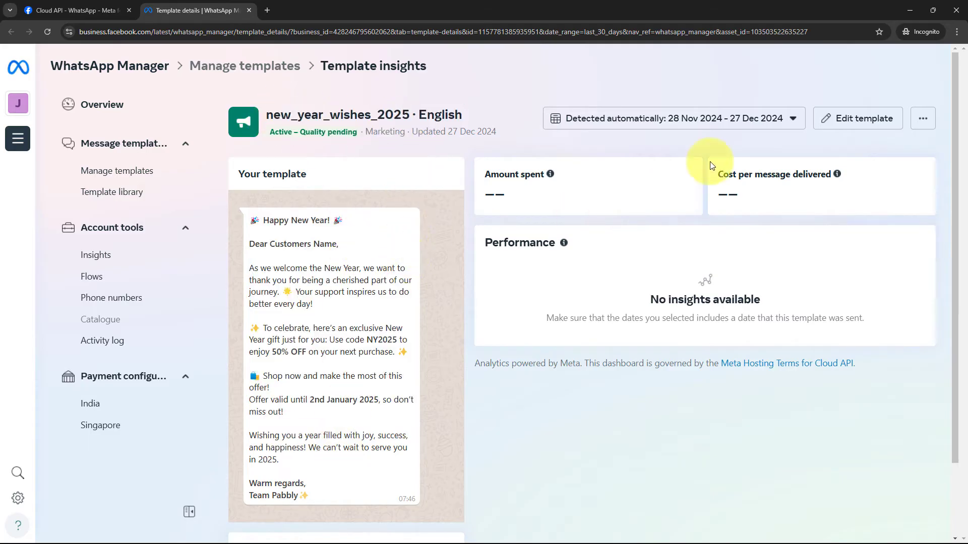
click(910, 10)
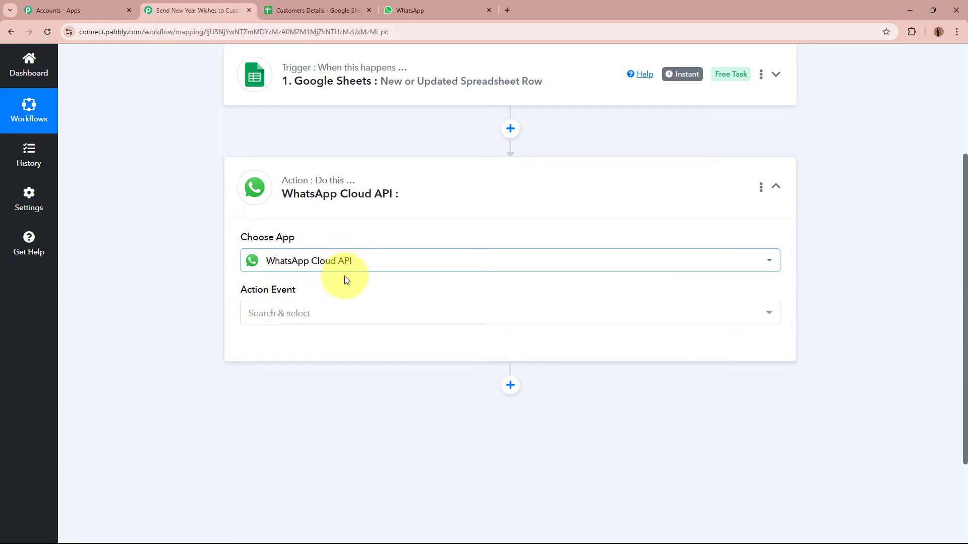
- Set the WhatsApp Cloud API action event to Send Template Message and open its account connection settings
click(345, 319)
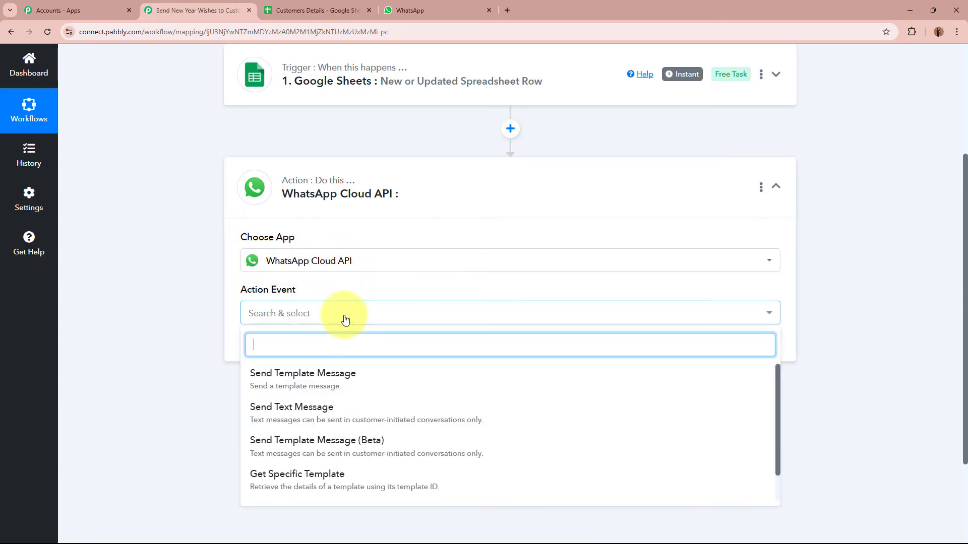
click(328, 372)
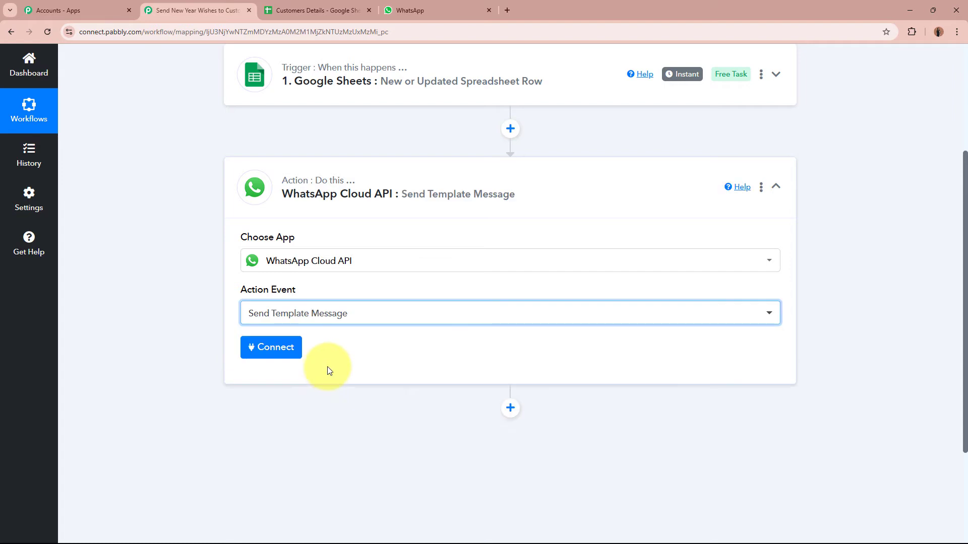
click(259, 359)
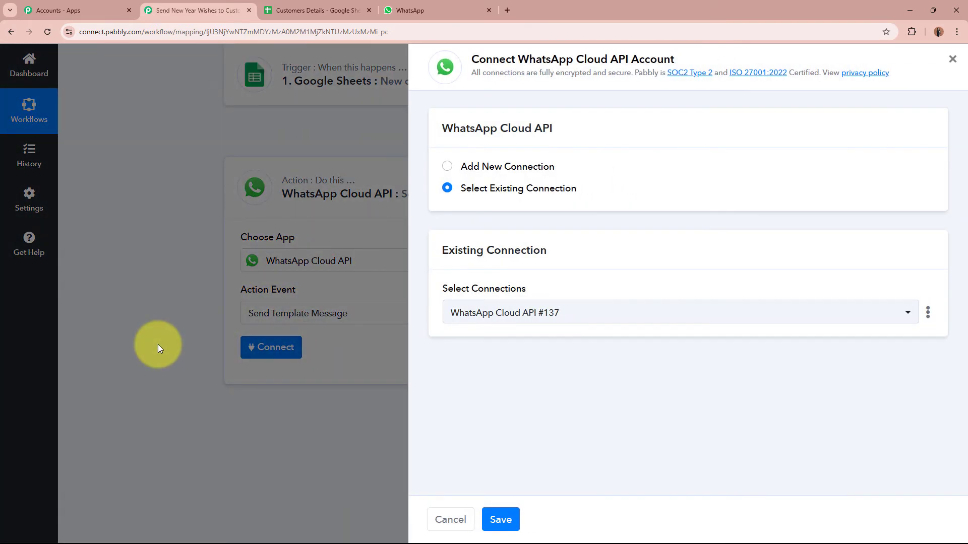
- Choose to add a new WhatsApp Cloud API connection and open the help page for obtaining the required token
click(446, 167)
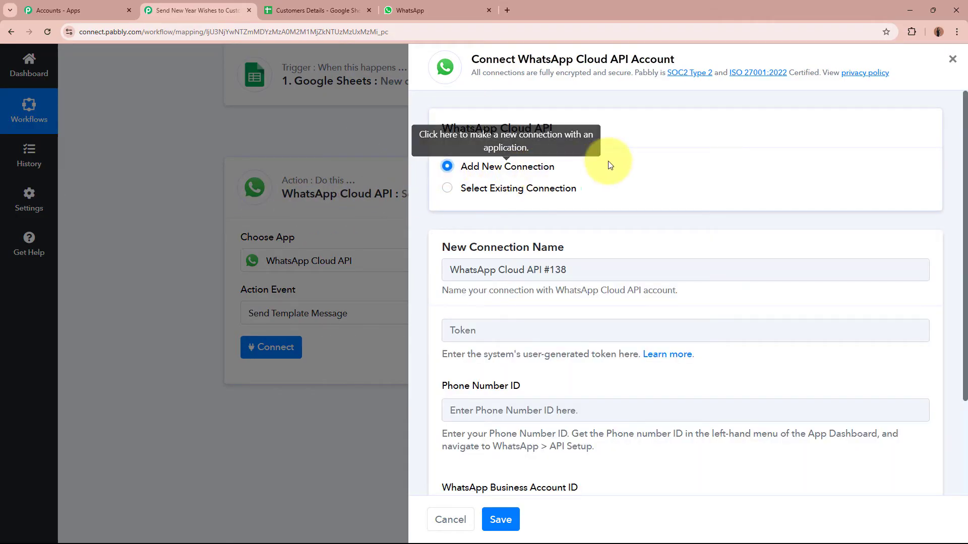
scroll(609, 164, down, 3)
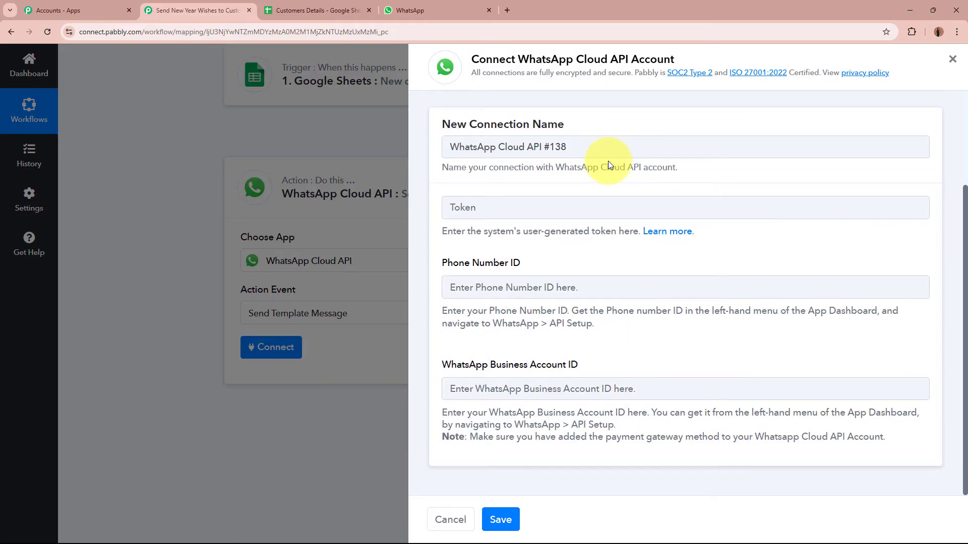
click(530, 210)
click(494, 287)
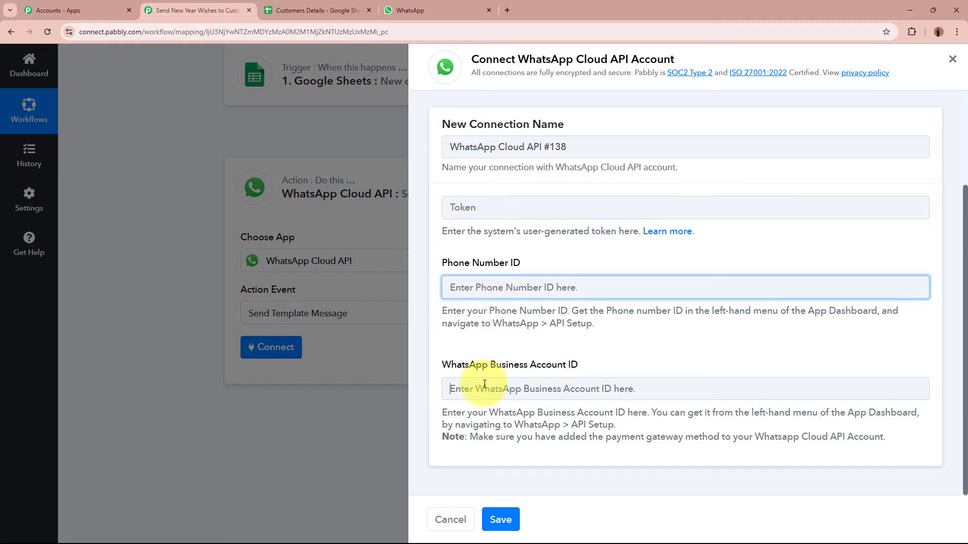
click(485, 387)
click(496, 348)
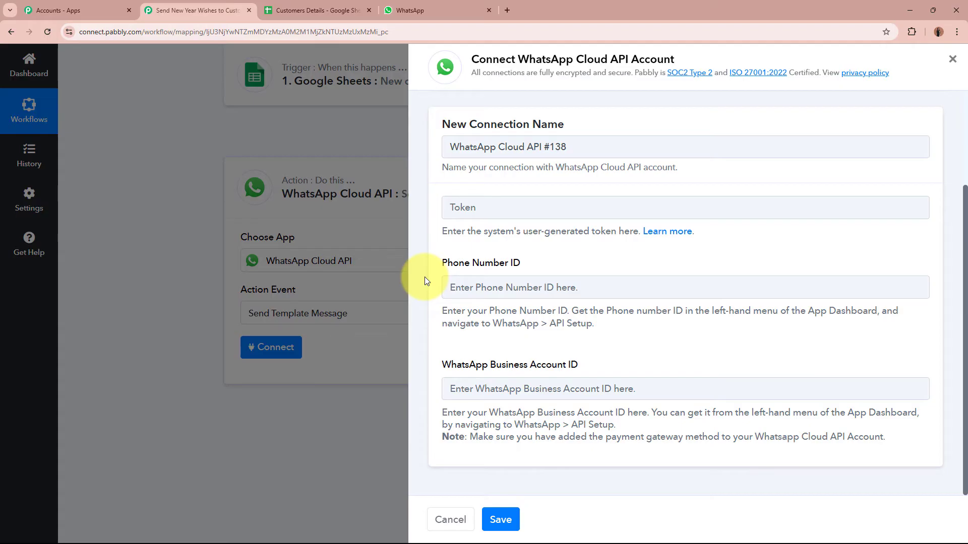
click(680, 233)
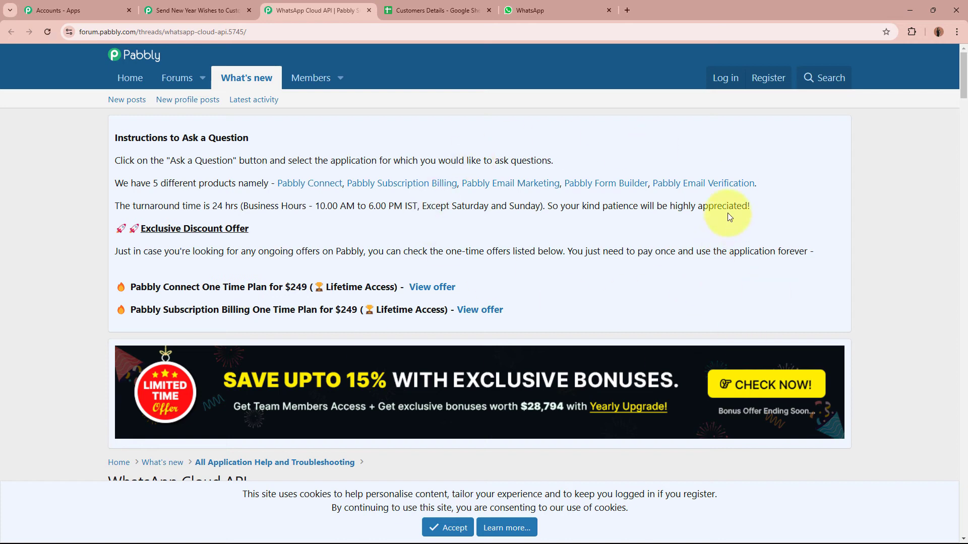
- Examine the forum thread's guide on setting up WhatsApp Cloud API in Pabbly Connect alongside the connection form's required fields
scroll(727, 212, down, 8)
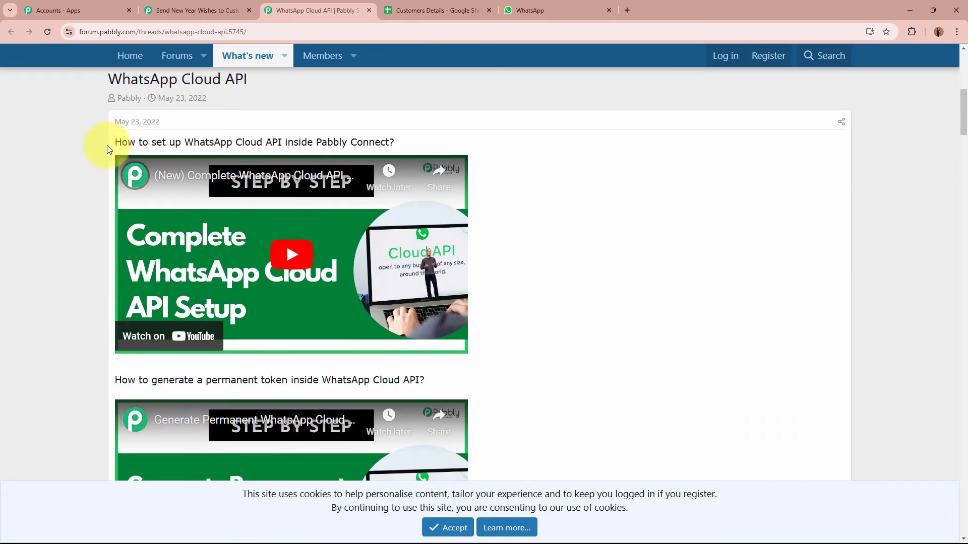
drag(121, 142, 441, 139)
click(441, 139)
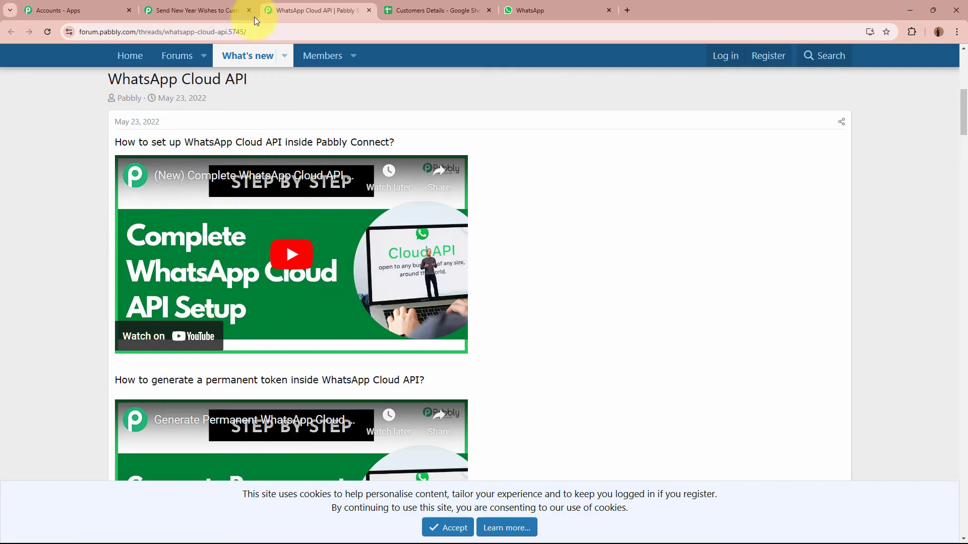
click(216, 11)
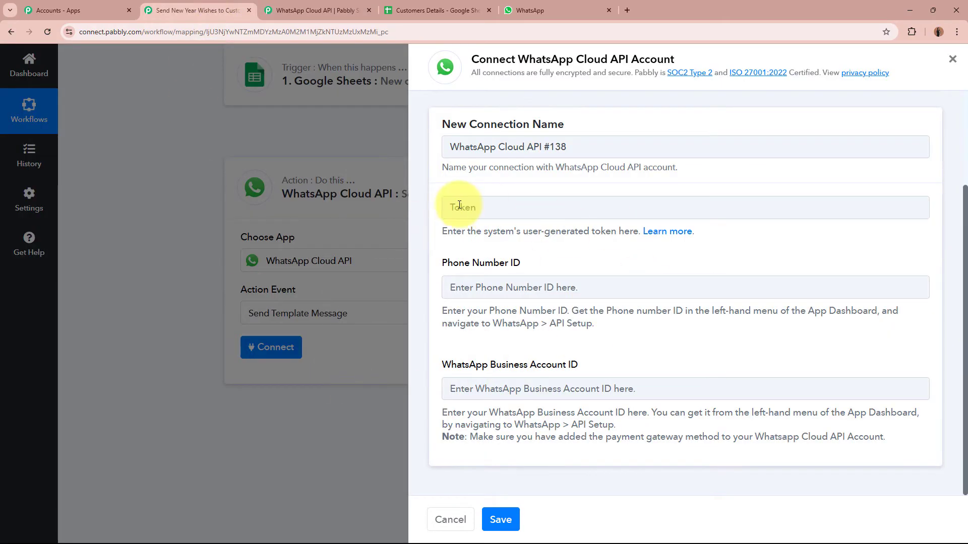
click(325, 10)
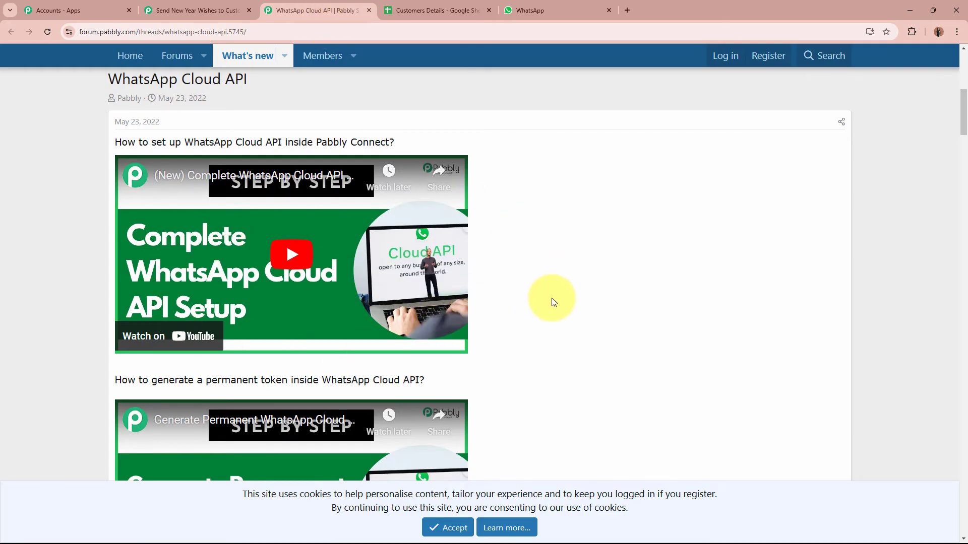
click(238, 5)
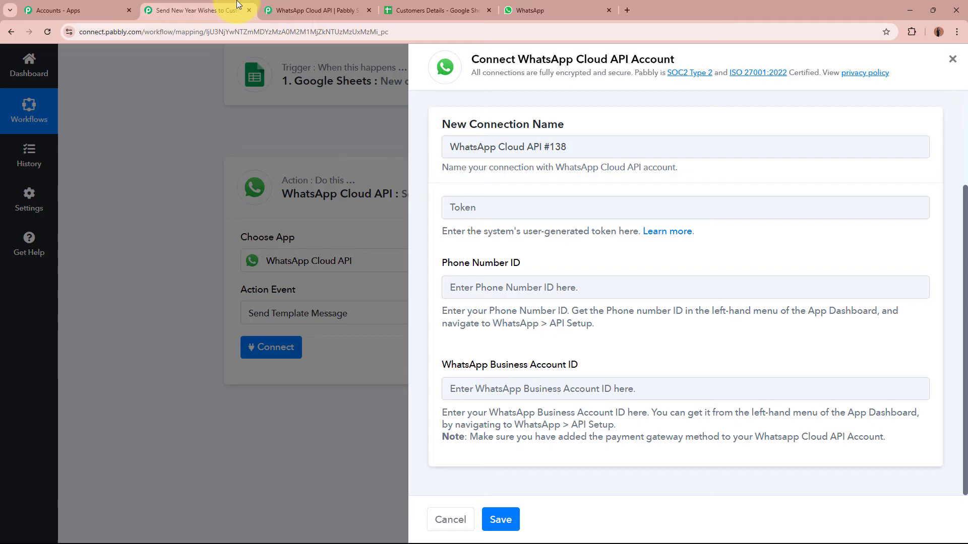
click(481, 213)
click(389, 81)
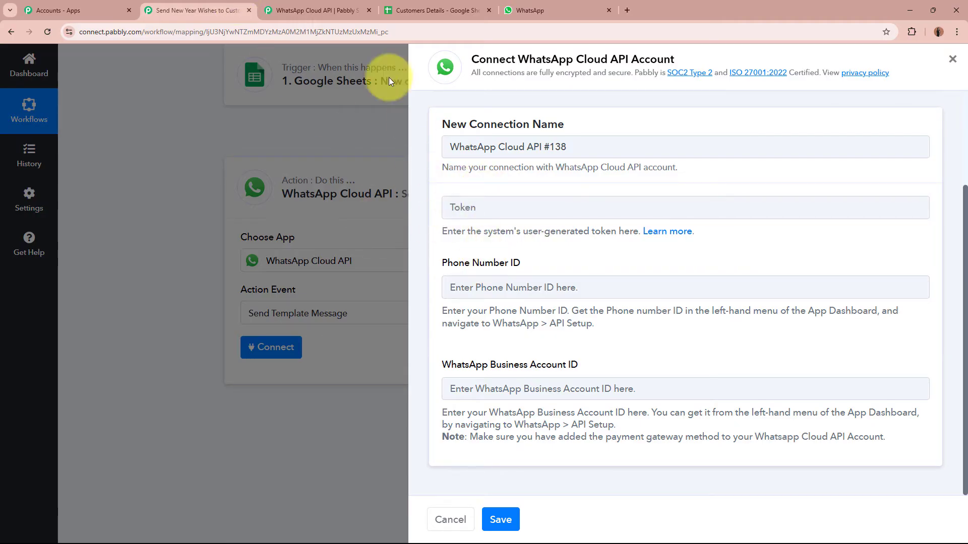
- Review the forum thread's section on generating a permanent WhatsApp Cloud API token, compare it with the connection form, and close the thread
click(302, 11)
scroll(151, 190, down, 4)
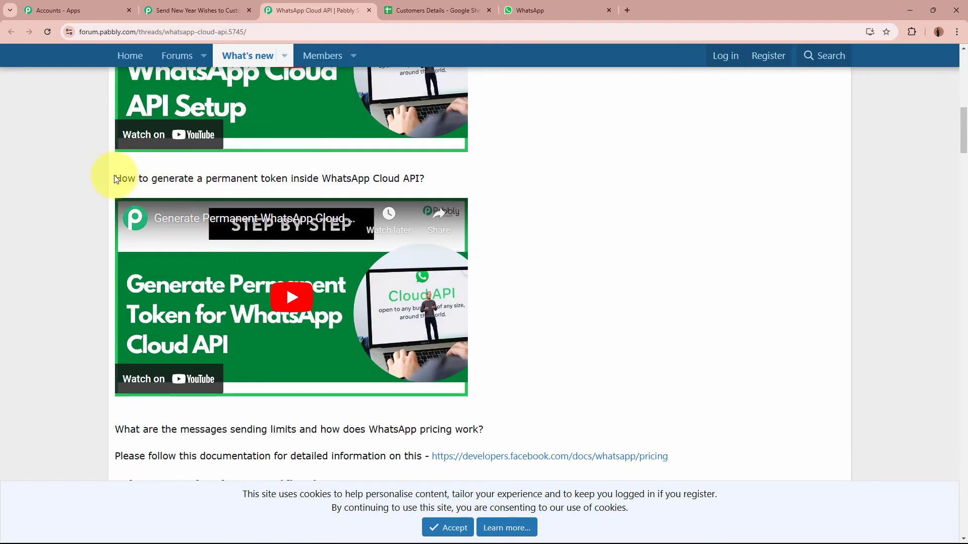
drag(116, 179, 424, 189)
click(482, 173)
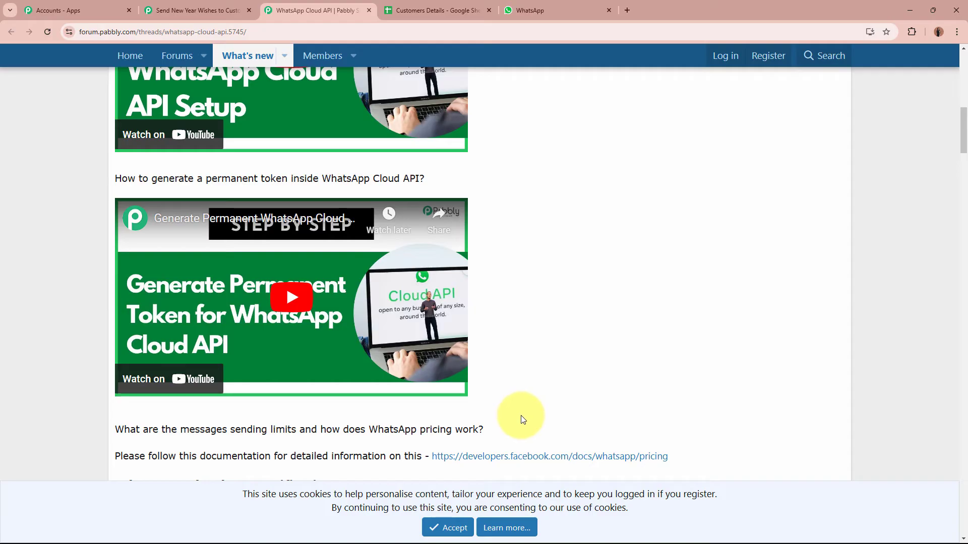
click(227, 10)
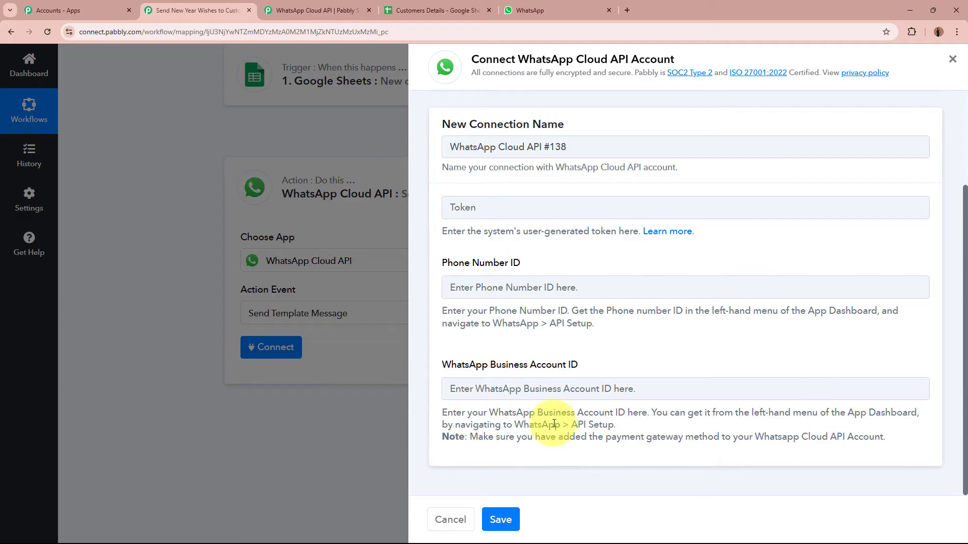
click(328, 8)
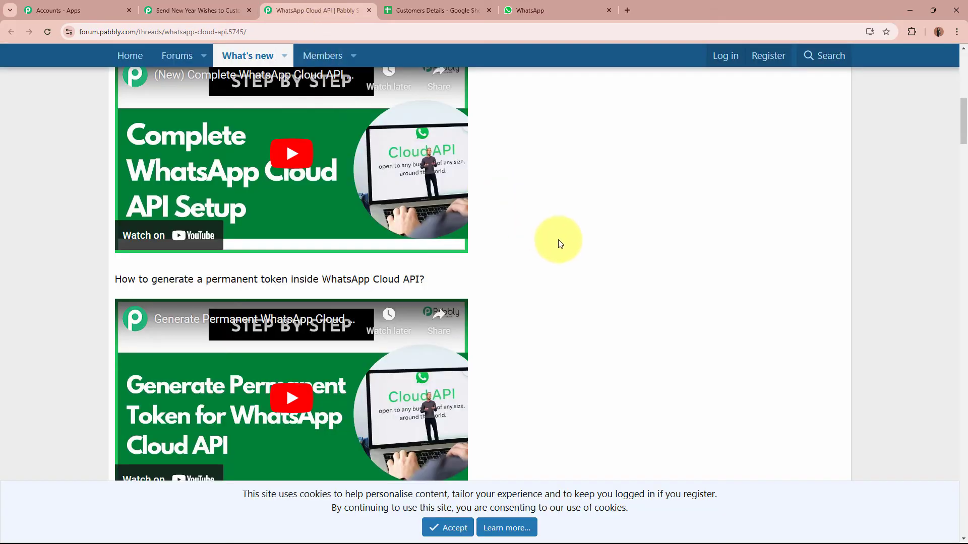
scroll(217, 194, up, 4)
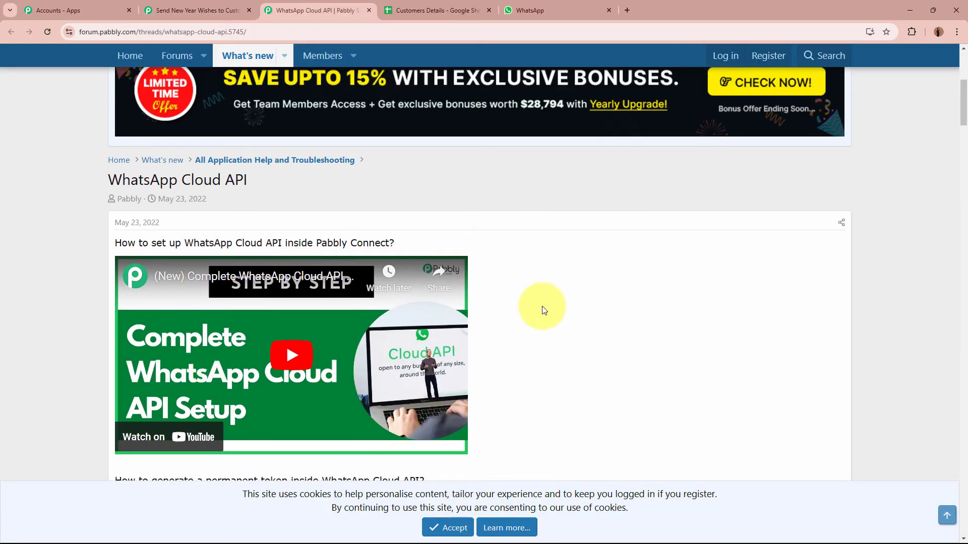
click(369, 10)
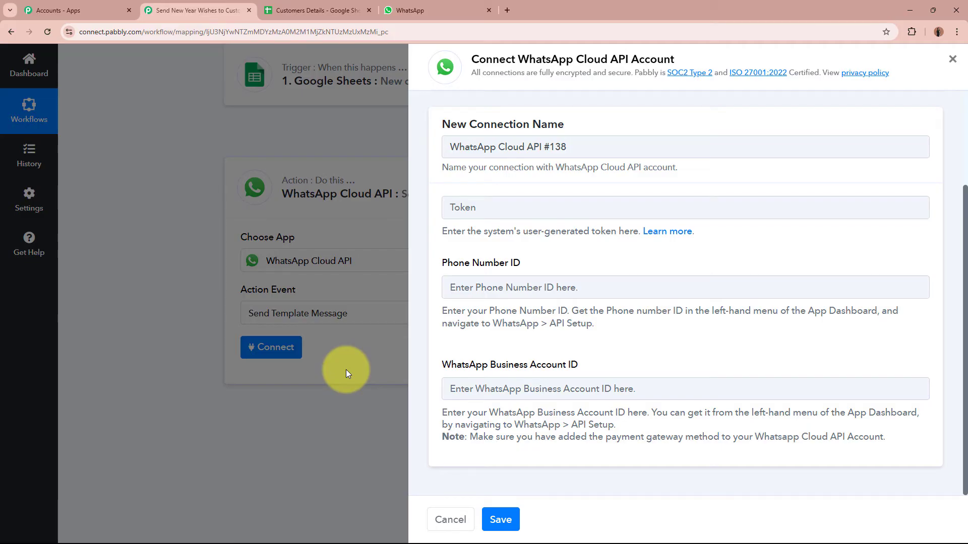
- Switch to the Meta App Dashboard and locate the Access Token, Phone number ID and WhatsApp Business Account ID on the API Setup page
key(alt+Tab)
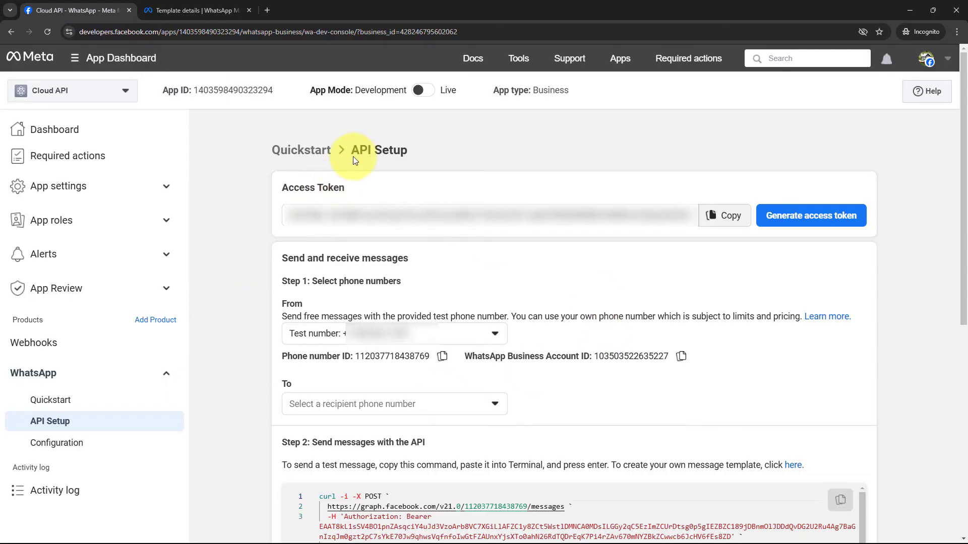
drag(355, 160, 426, 151)
click(427, 152)
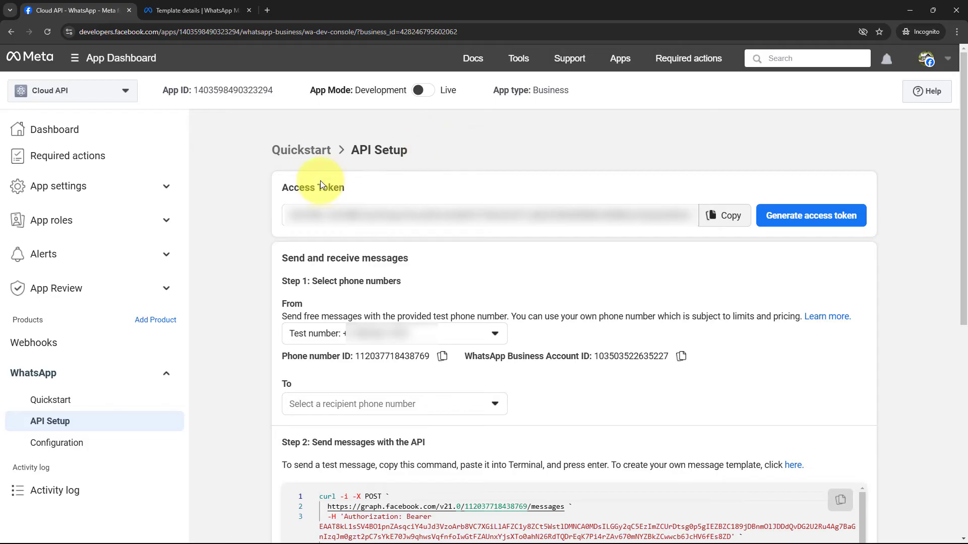
drag(320, 180, 351, 188)
click(283, 348)
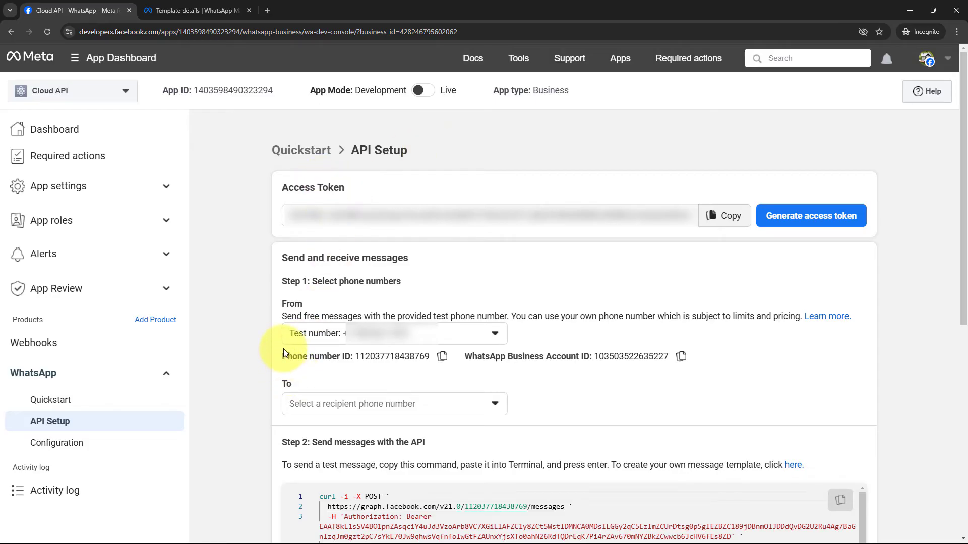
drag(283, 349, 355, 356)
drag(464, 356, 572, 355)
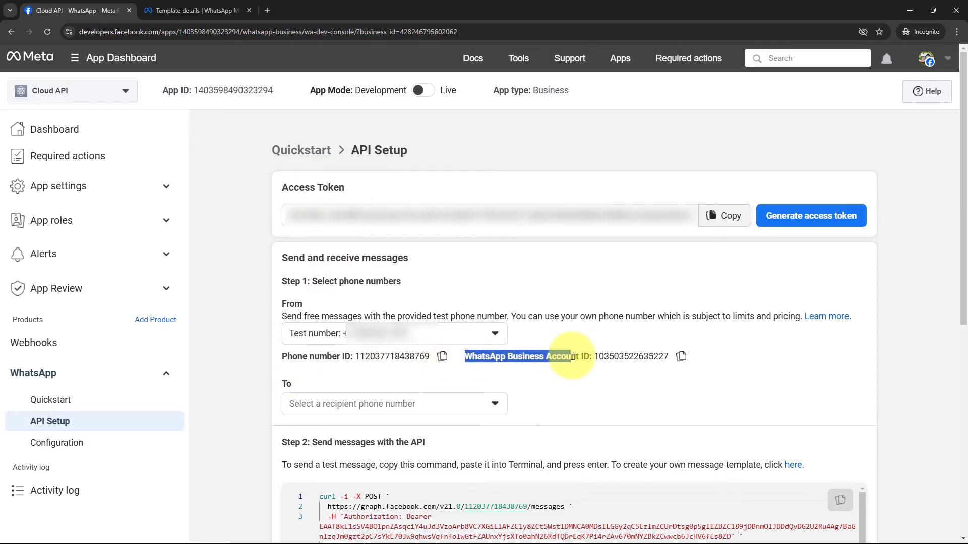
click(572, 356)
- Copy the access token from Meta's API Setup page and paste it into the Token field of the Pabbly Connect connection form
click(734, 218)
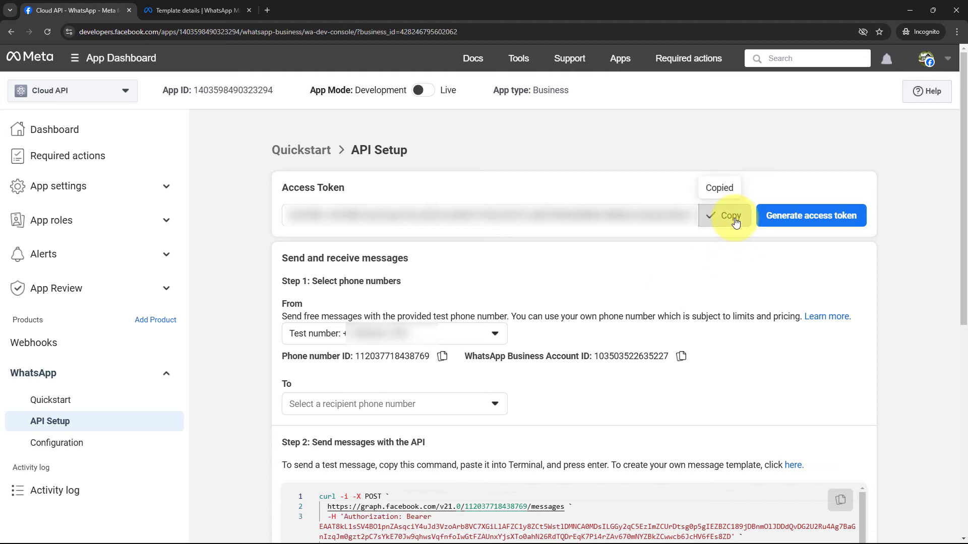
click(910, 10)
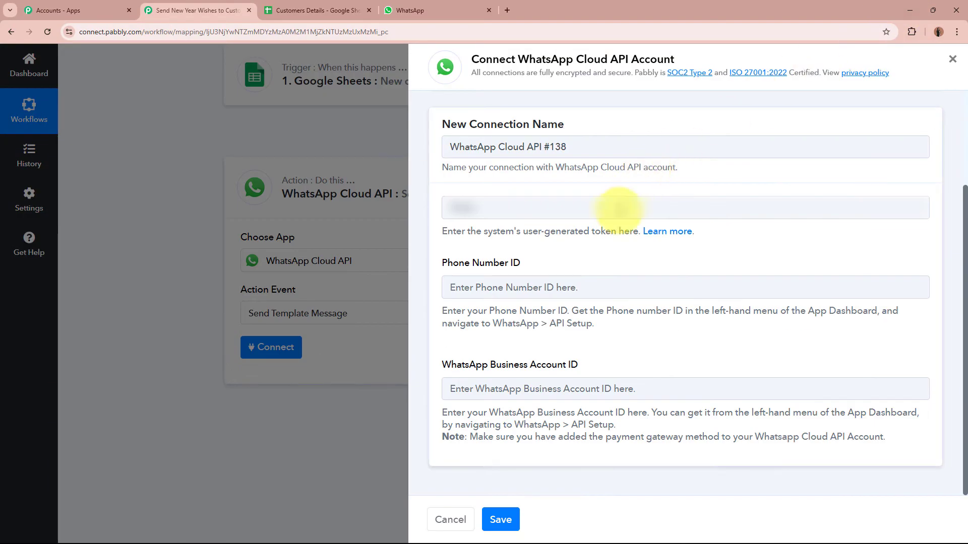
click(606, 207)
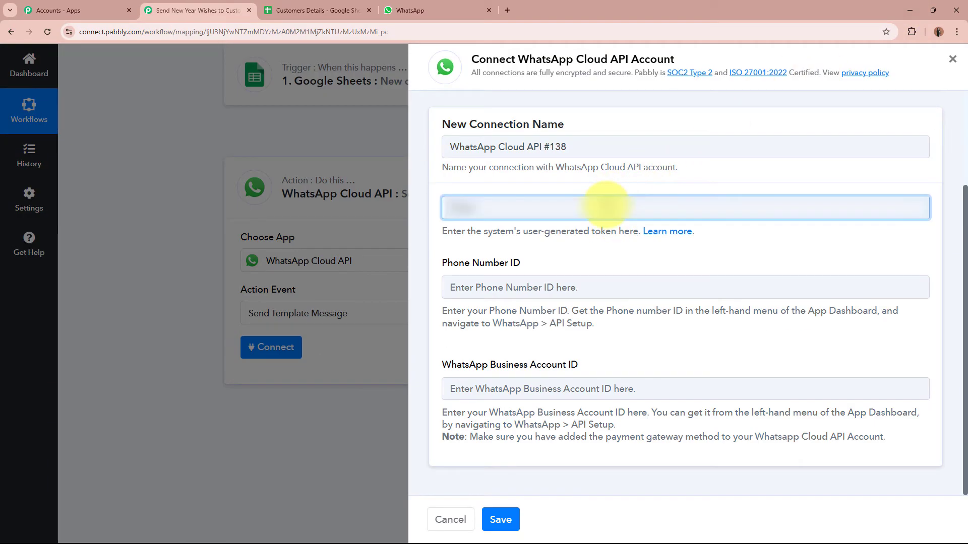
key(ctrl+v)
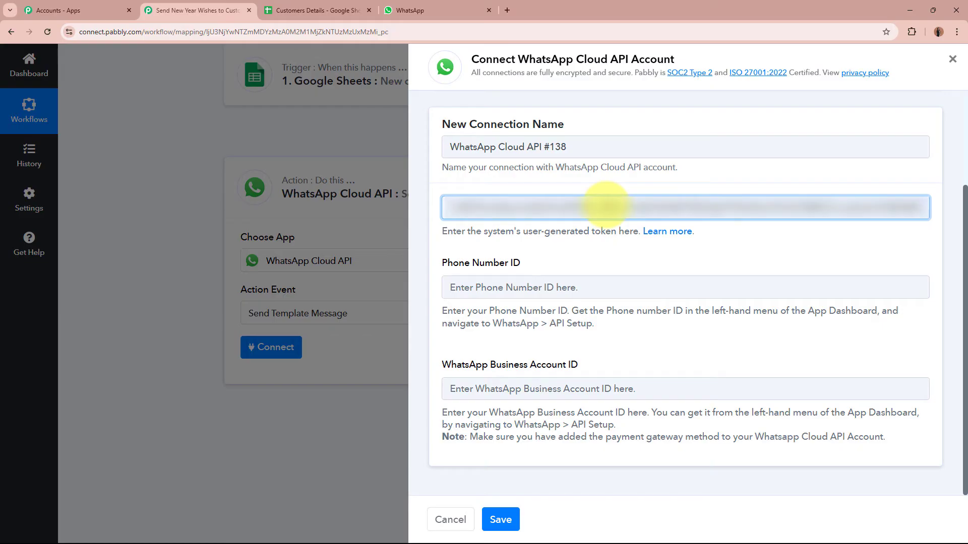
- Copy the phone number ID from Meta's API Setup page into the connection form's Phone Number ID field
click(565, 286)
key(alt+Tab)
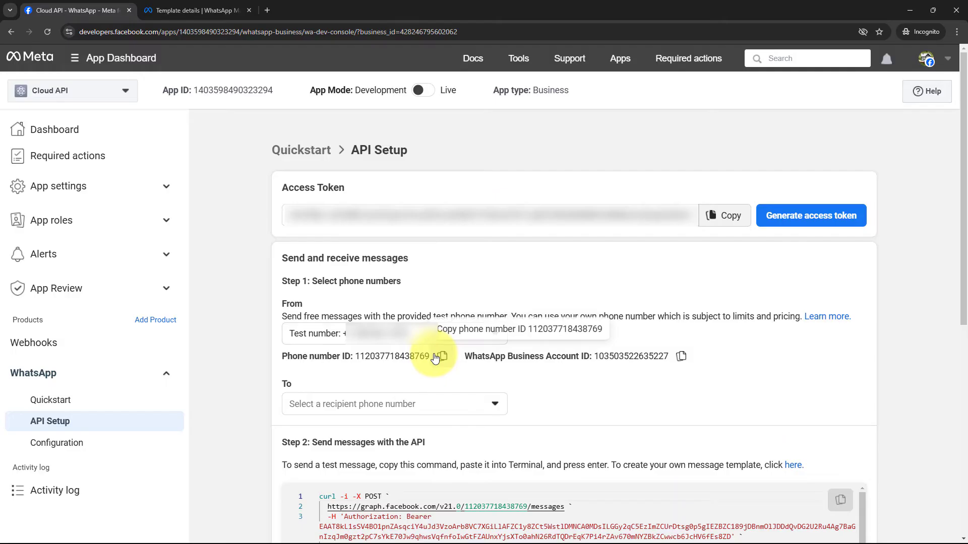
click(442, 356)
click(903, 17)
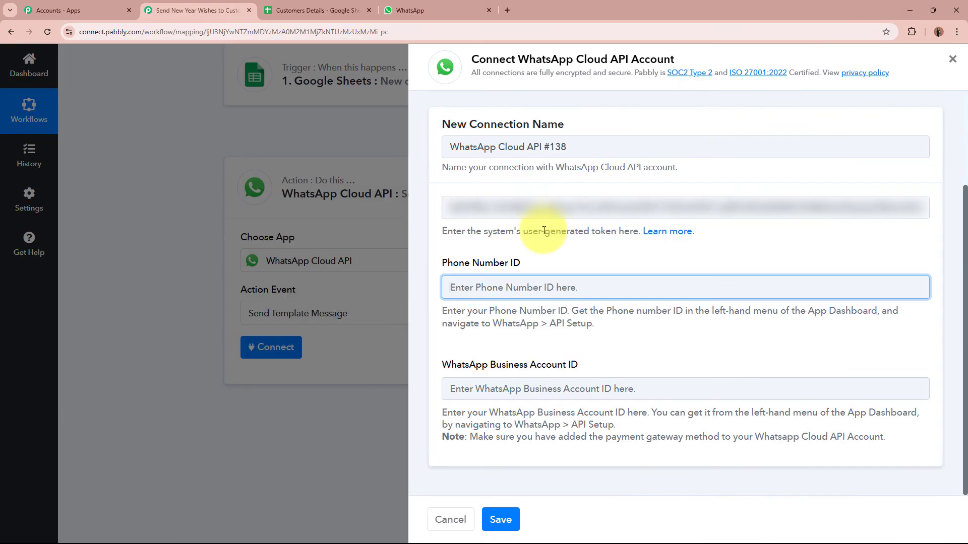
key(ctrl+v)
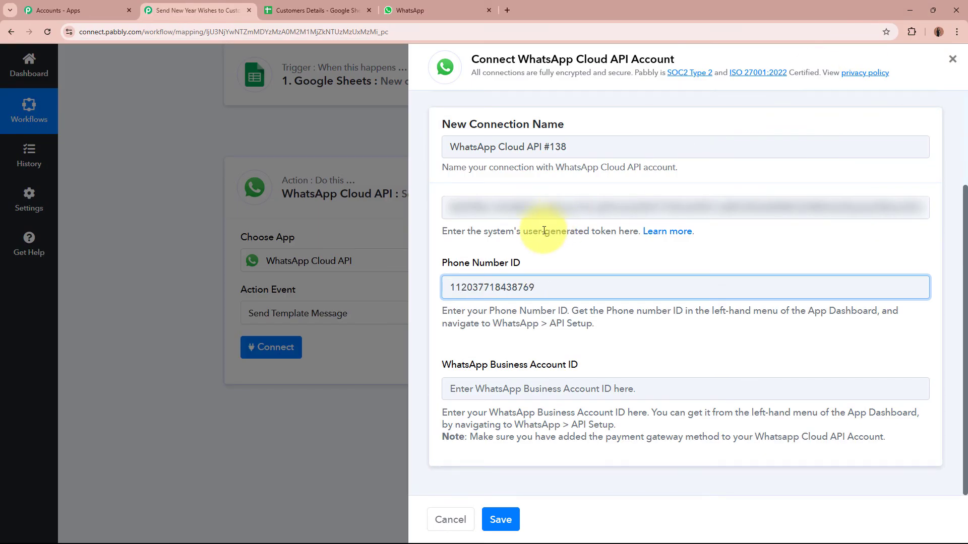
- Copy the WhatsApp Business Account ID from Meta's API Setup page into the connection form and save the connection
click(462, 390)
key(alt+Tab)
click(682, 358)
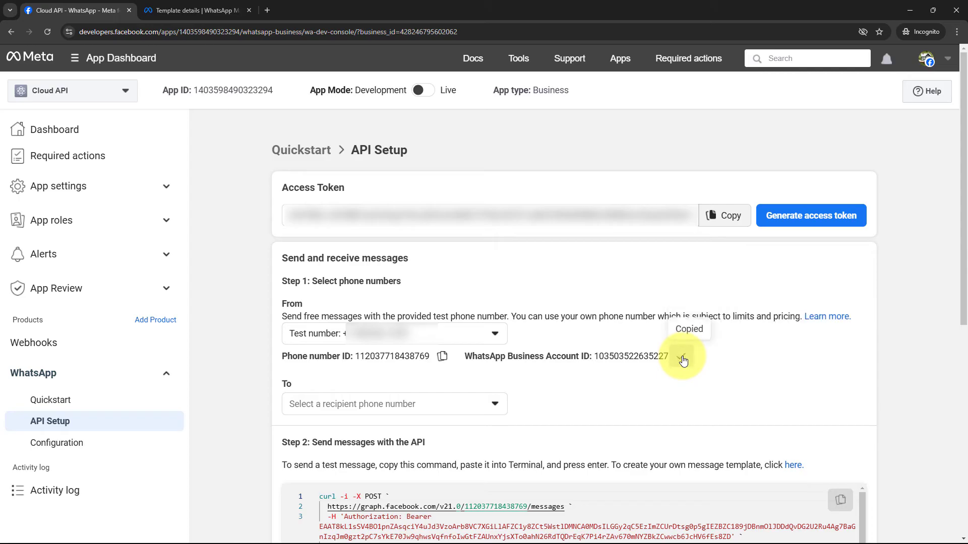
click(906, 7)
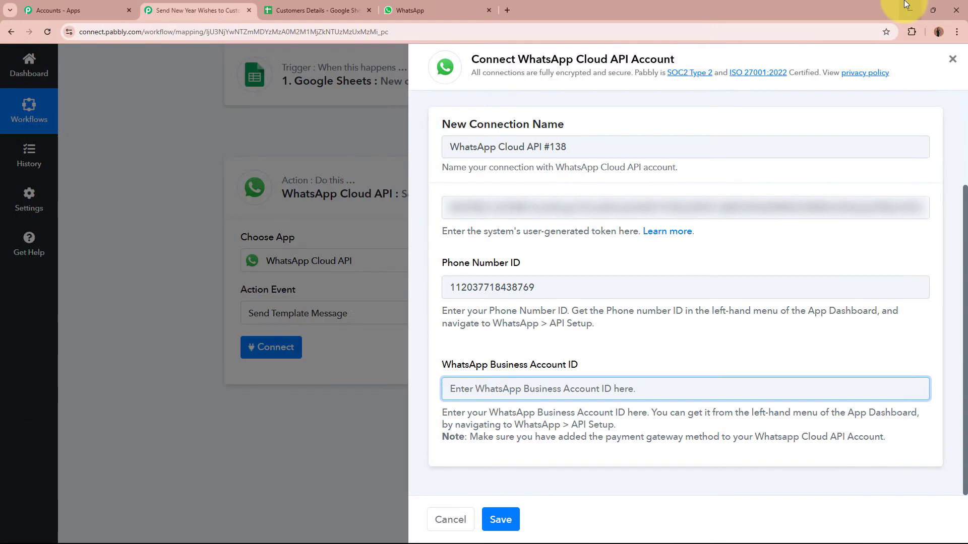
key(ctrl+v)
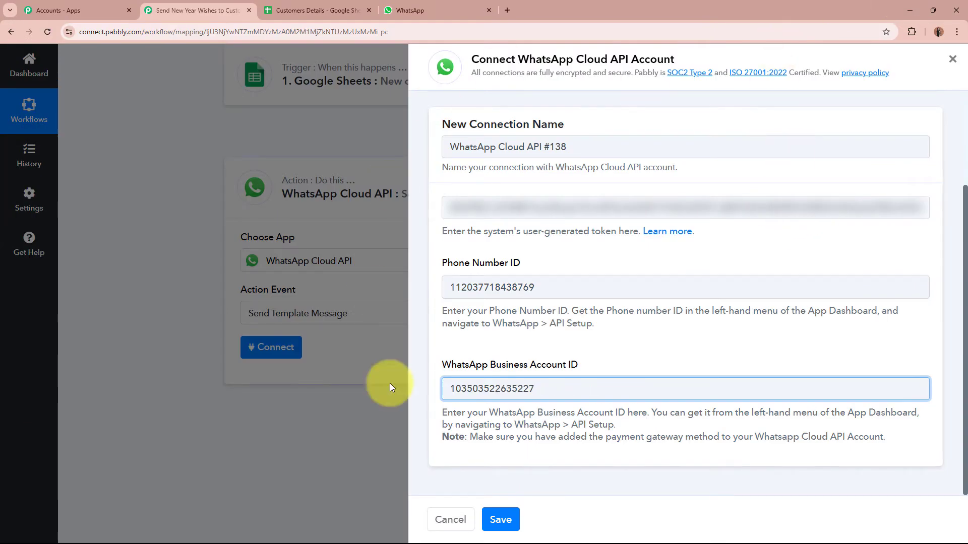
click(501, 520)
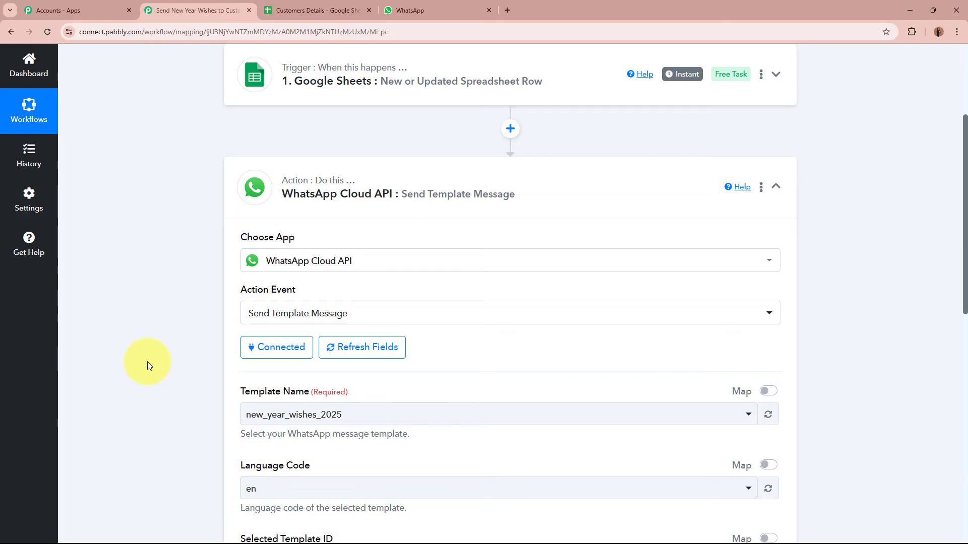
- Compare the template name new_year_wishes_2025 in WhatsApp Manager with the Template Name selected in the Send Template Message action
scroll(147, 362, down, 2)
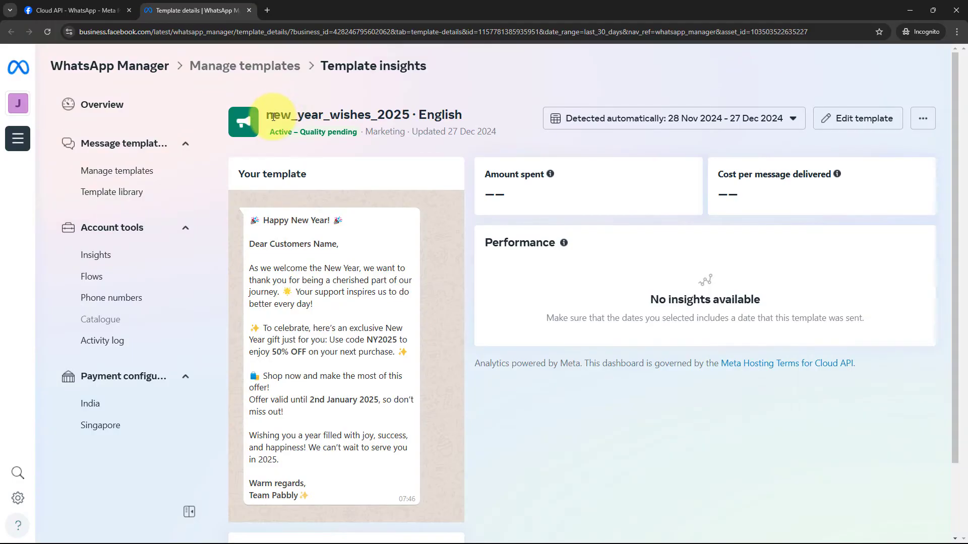
drag(266, 115, 417, 119)
click(418, 119)
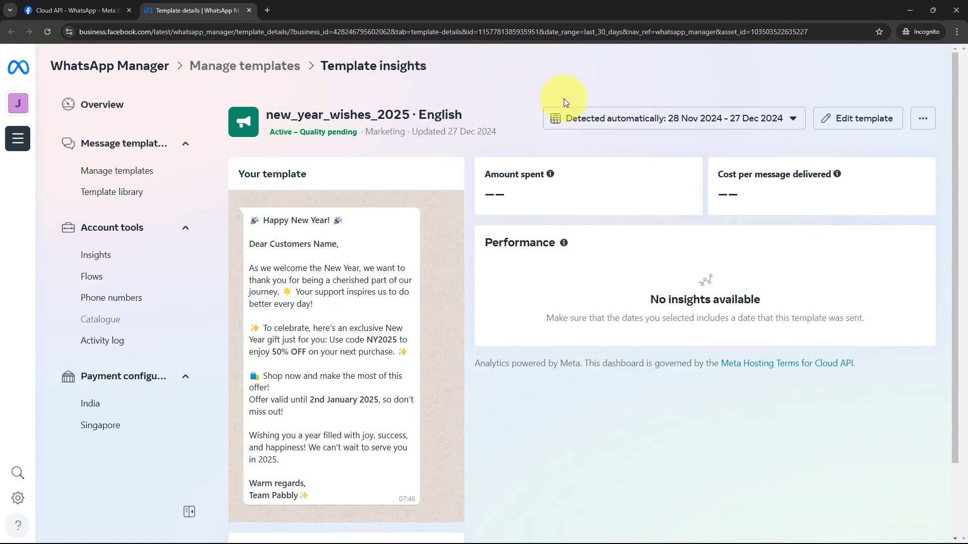
click(910, 10)
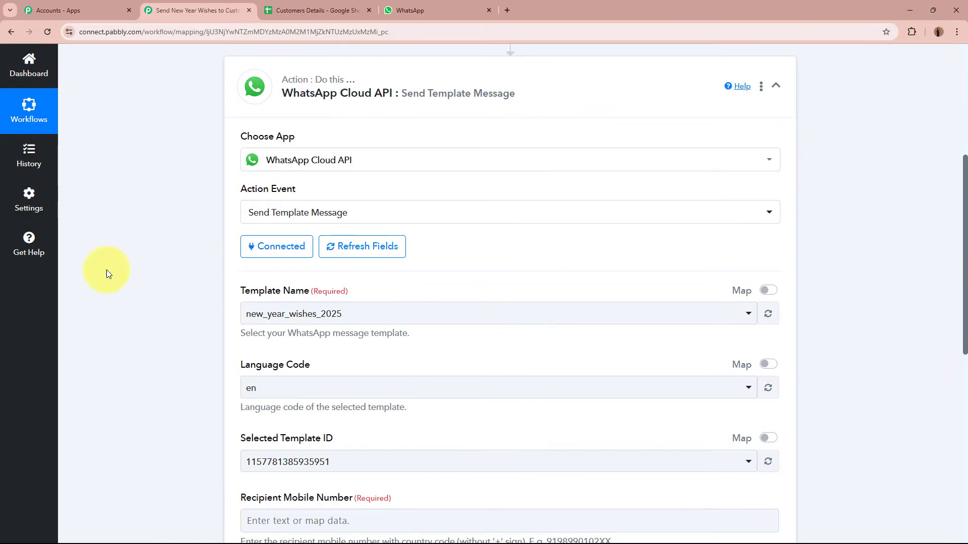
click(309, 313)
click(324, 133)
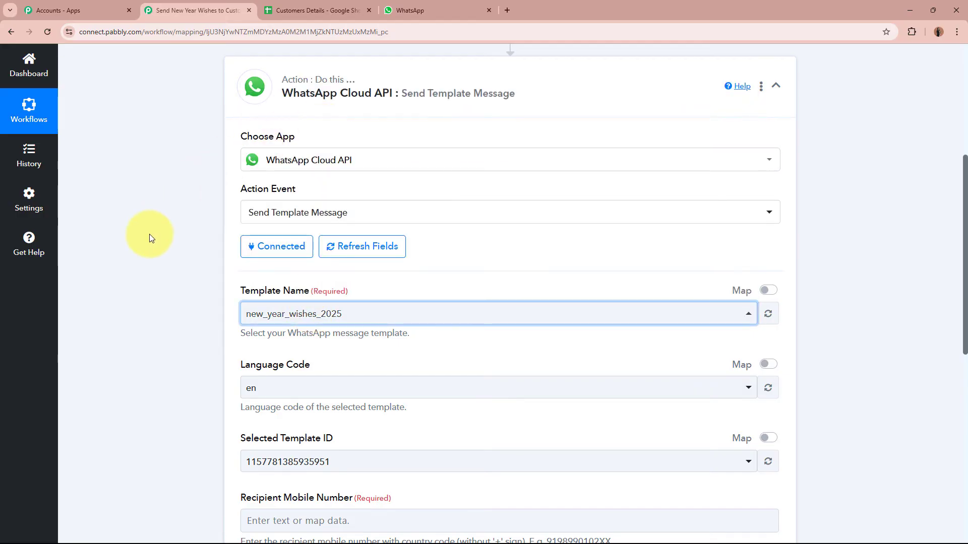
- Examine the action's remaining template settings, including the Recipient Mobile Number and Body Field 1 for the customer's name
scroll(184, 361, down, 2)
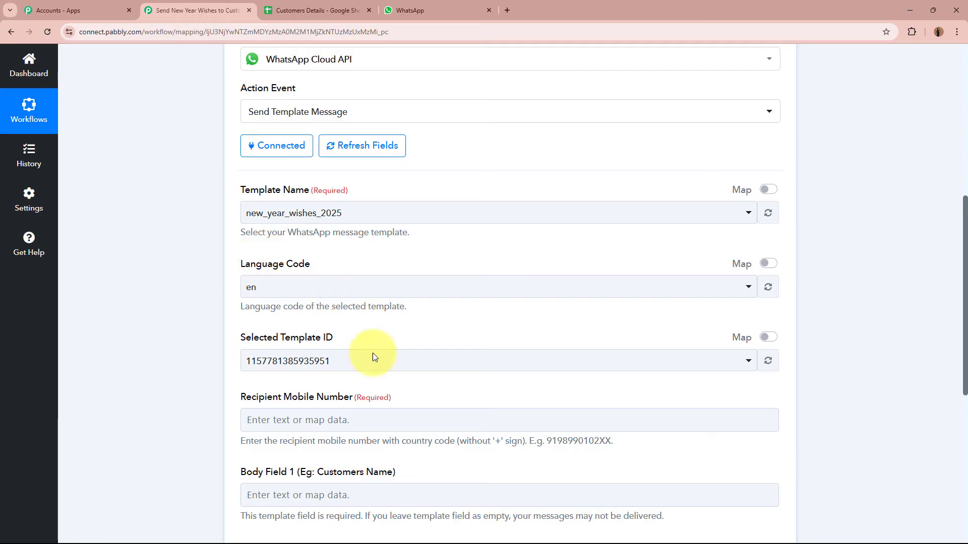
scroll(172, 345, down, 4)
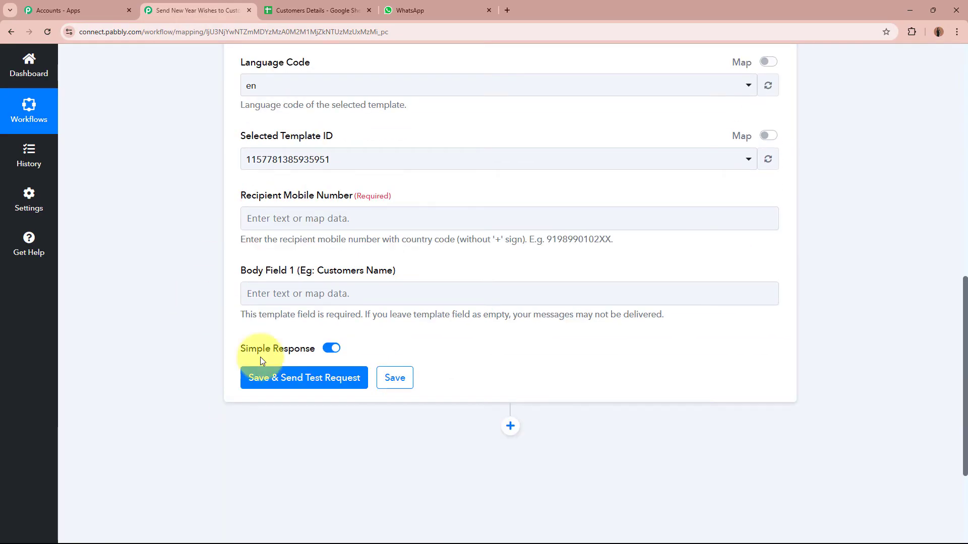
drag(231, 195, 339, 233)
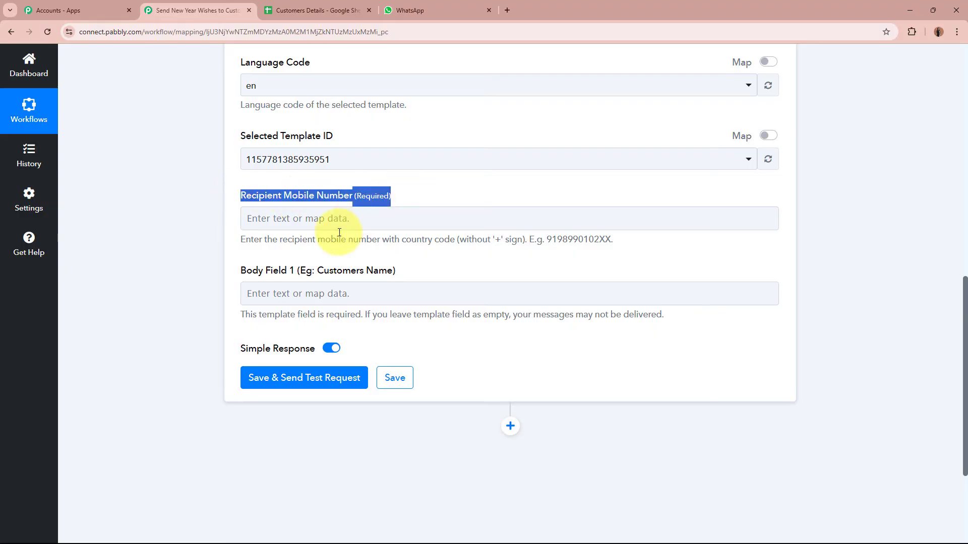
click(302, 274)
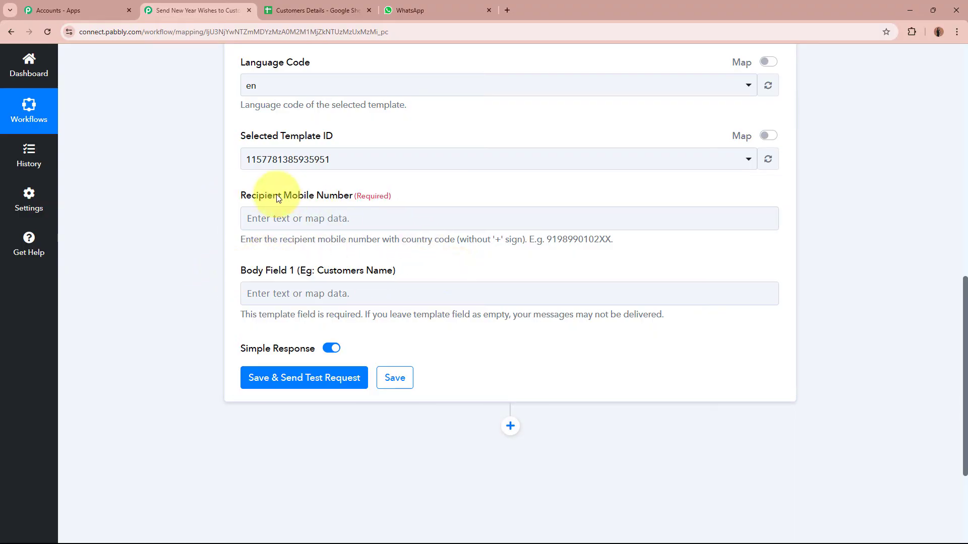
- Compare the action's Recipient Mobile Number field with the Phone Number column in the Customers Details spreadsheet
drag(237, 195, 417, 195)
click(416, 195)
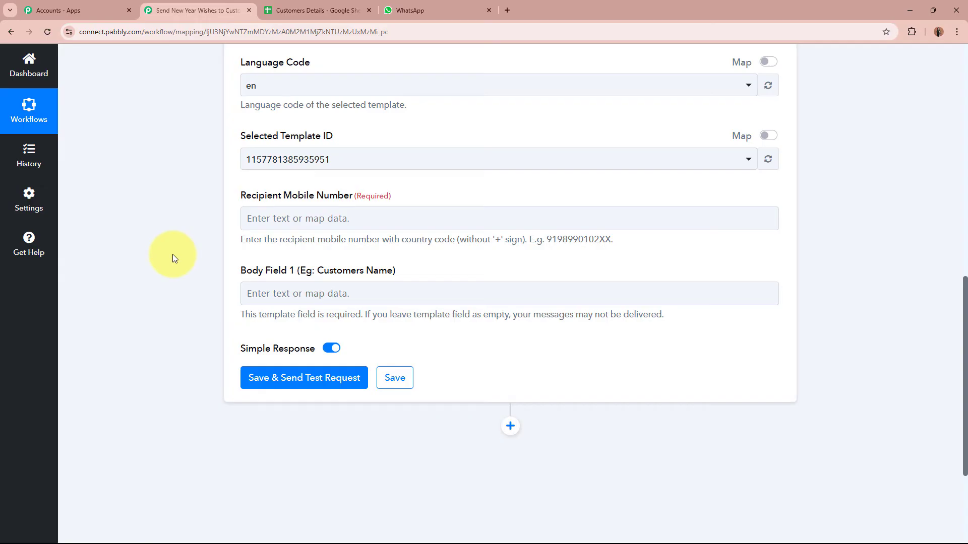
click(303, 10)
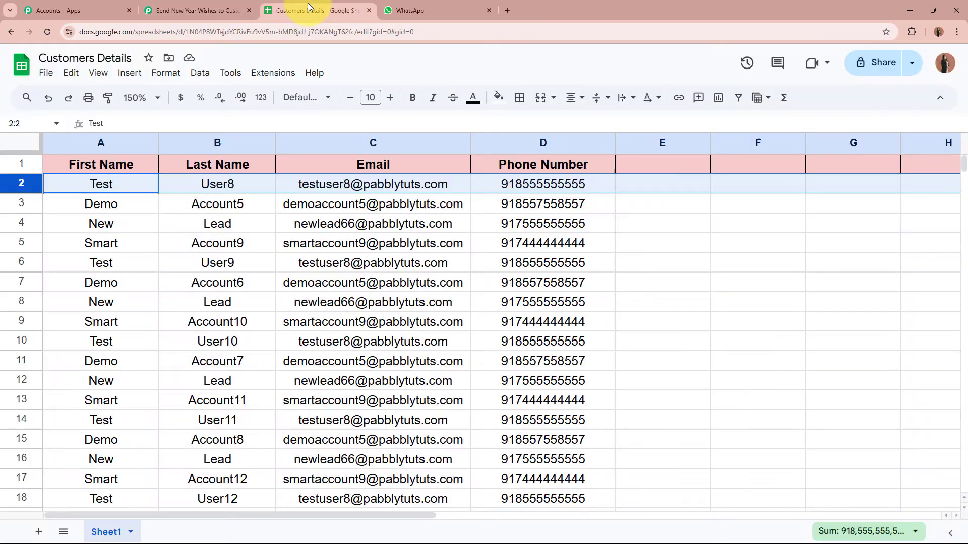
click(751, 281)
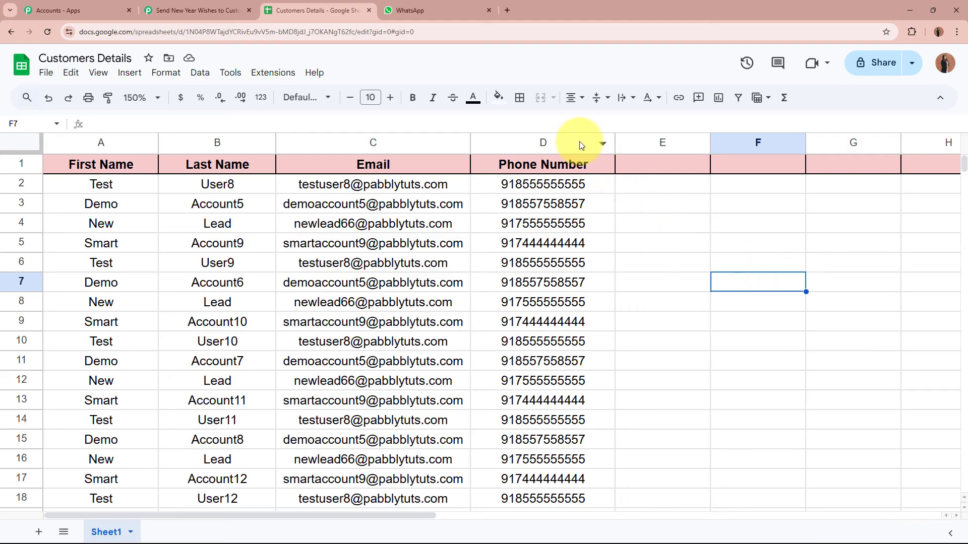
click(579, 144)
click(689, 341)
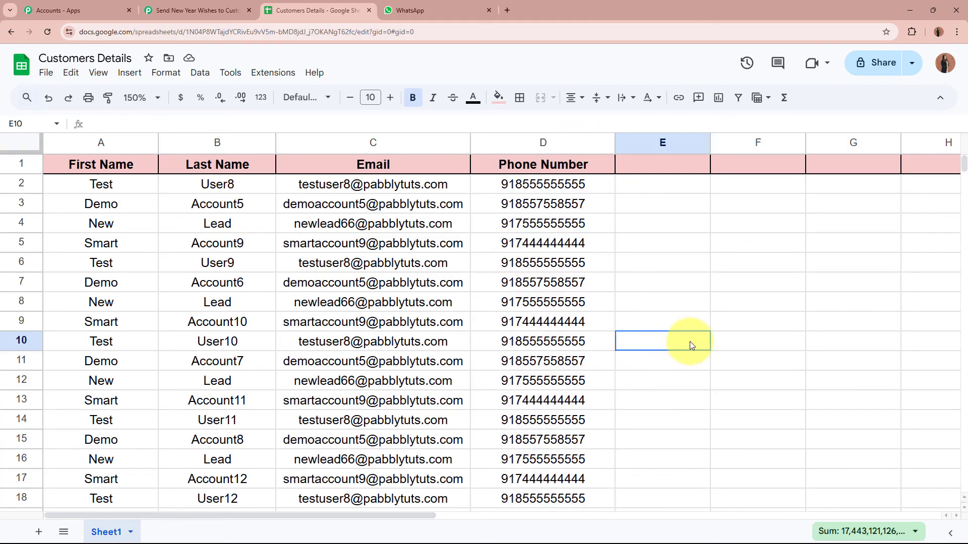
click(195, 10)
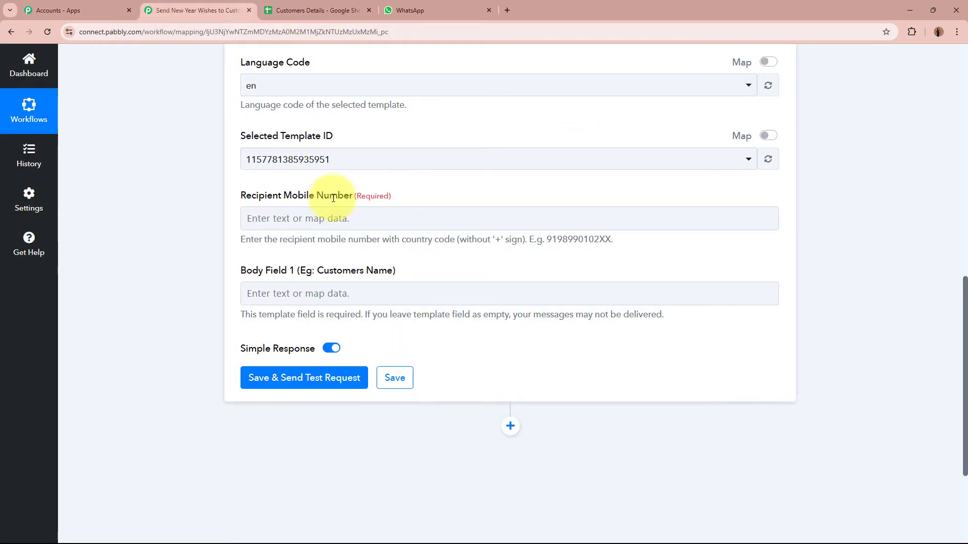
- Map the Phone Number from the Google Sheets trigger data into the Recipient Mobile Number field
click(348, 217)
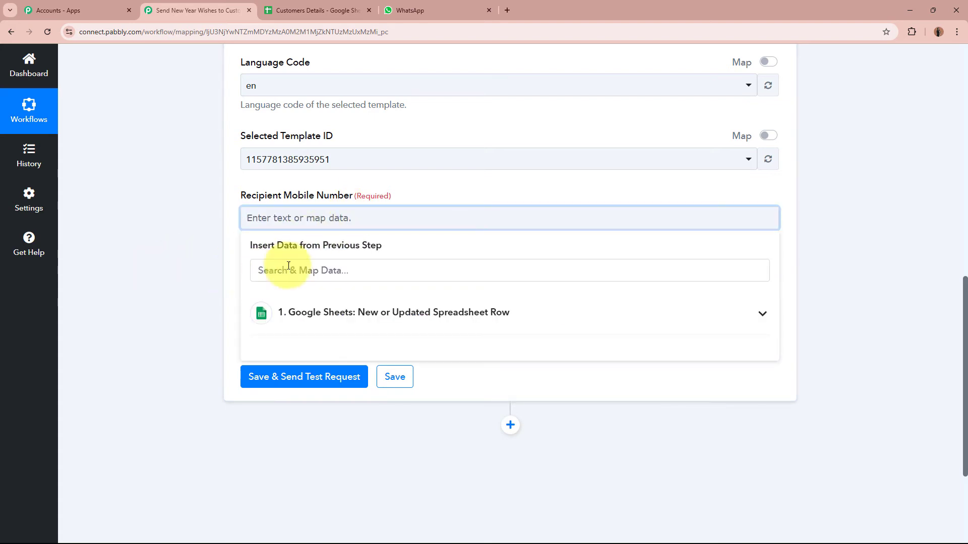
click(187, 251)
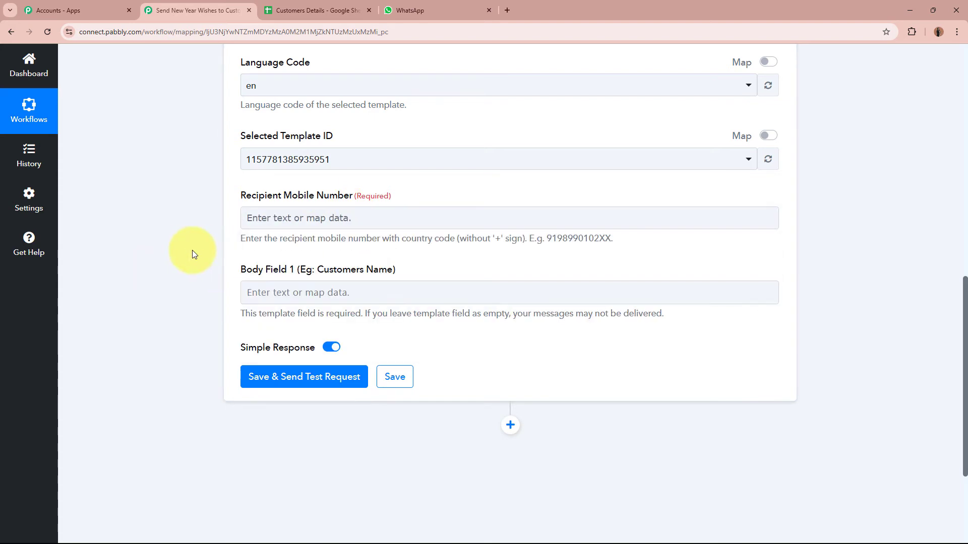
scroll(192, 249, up, 10)
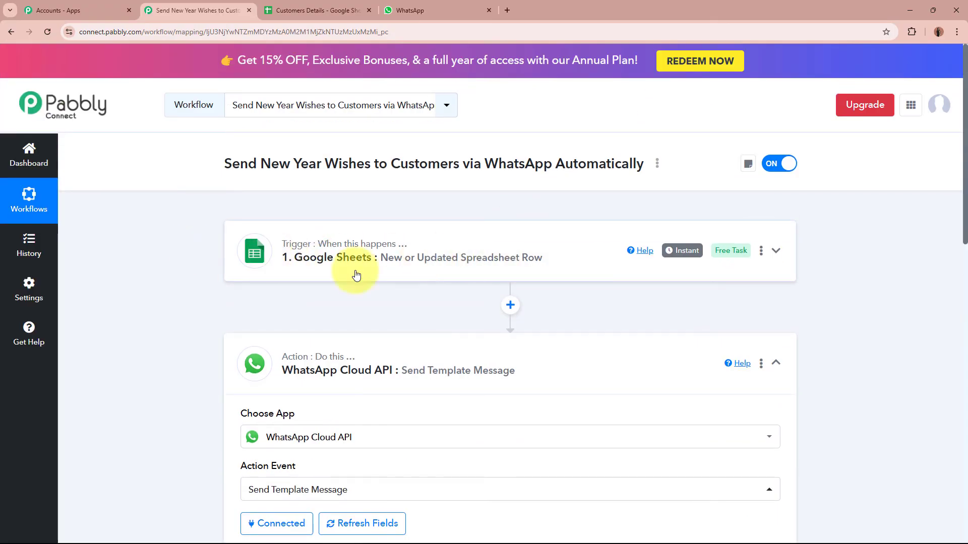
scroll(163, 304, down, 10)
scroll(168, 301, down, 2)
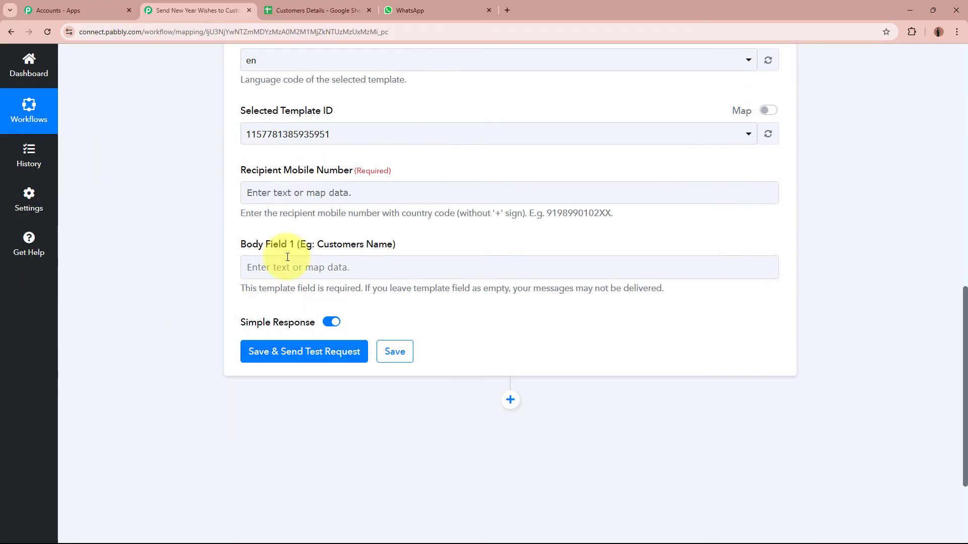
click(346, 192)
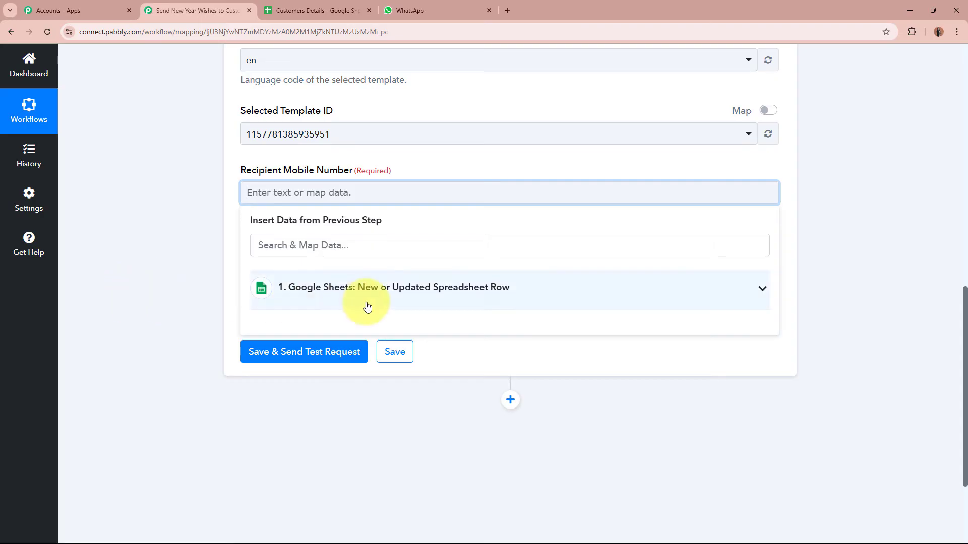
click(460, 290)
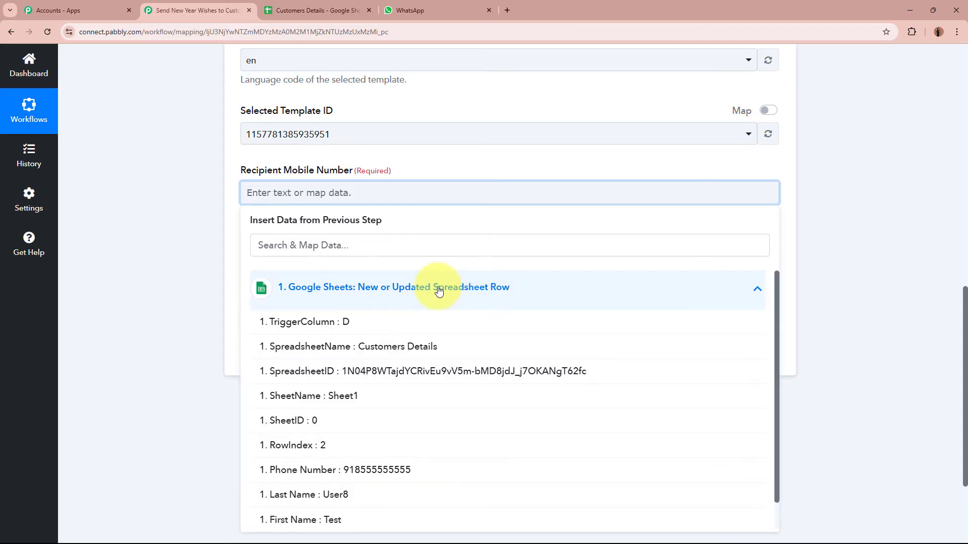
scroll(519, 453, down, 1)
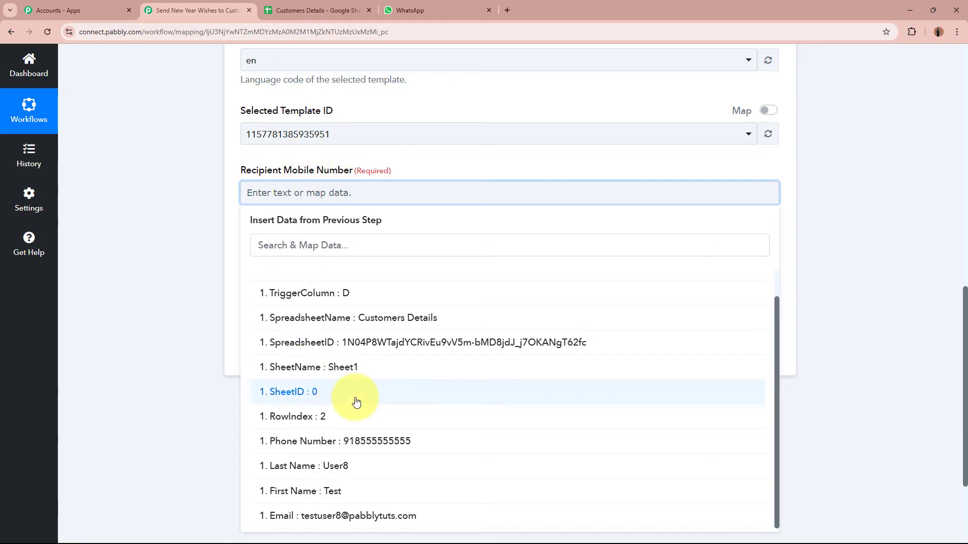
click(410, 440)
click(135, 215)
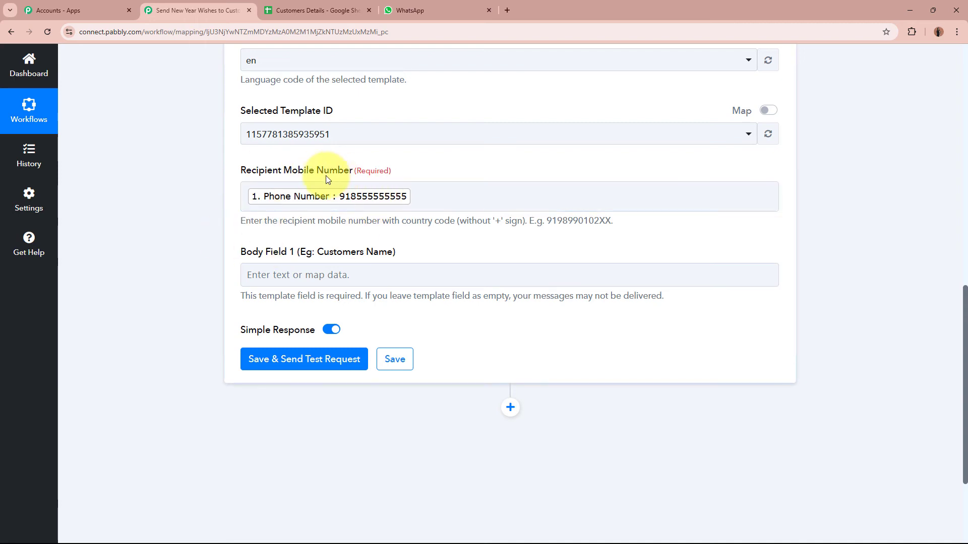
click(418, 198)
click(164, 204)
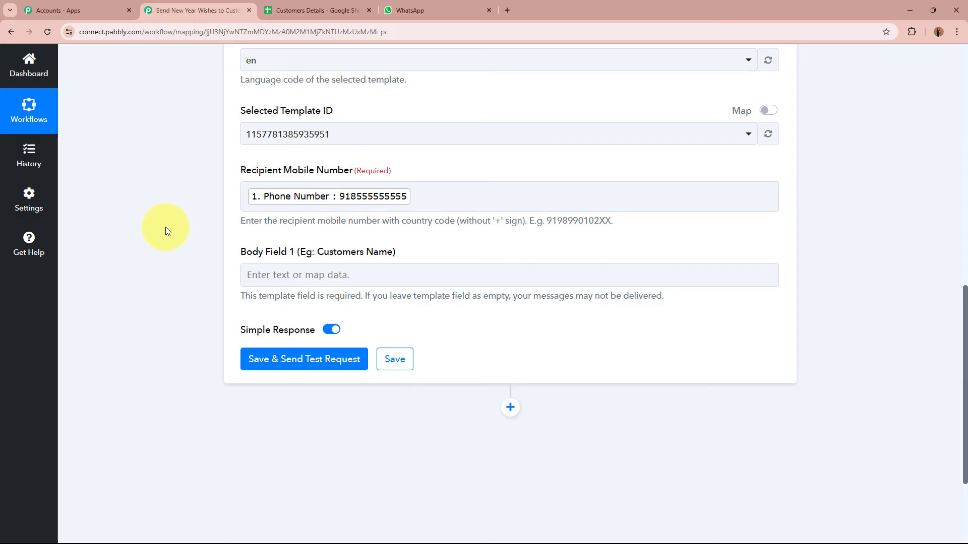
- Compare Body Field 1 with the Customers Name placeholder in the new_year_wishes_2025 template in WhatsApp Manager
scroll(166, 227, up, 8)
scroll(418, 171, up, 2)
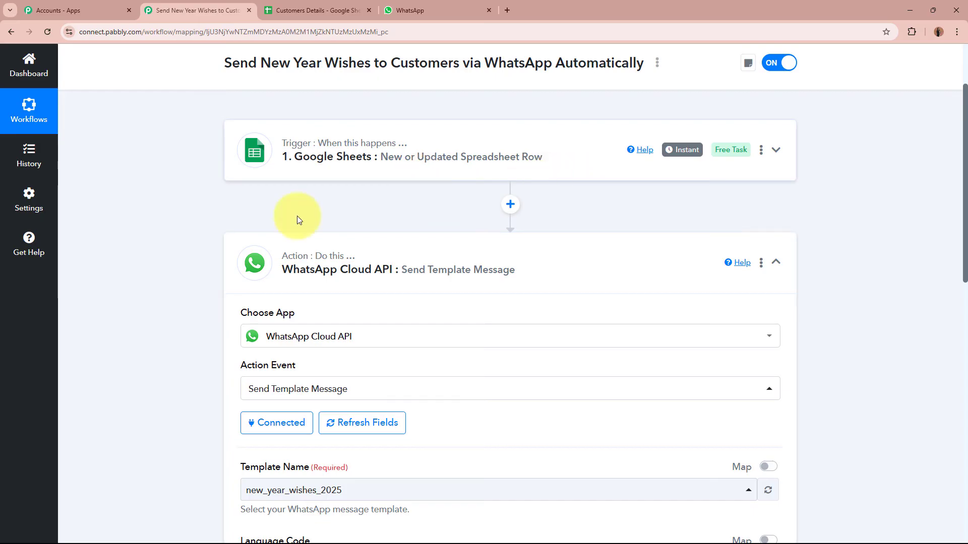
scroll(152, 247, down, 10)
scroll(155, 246, down, 2)
scroll(155, 246, up, 2)
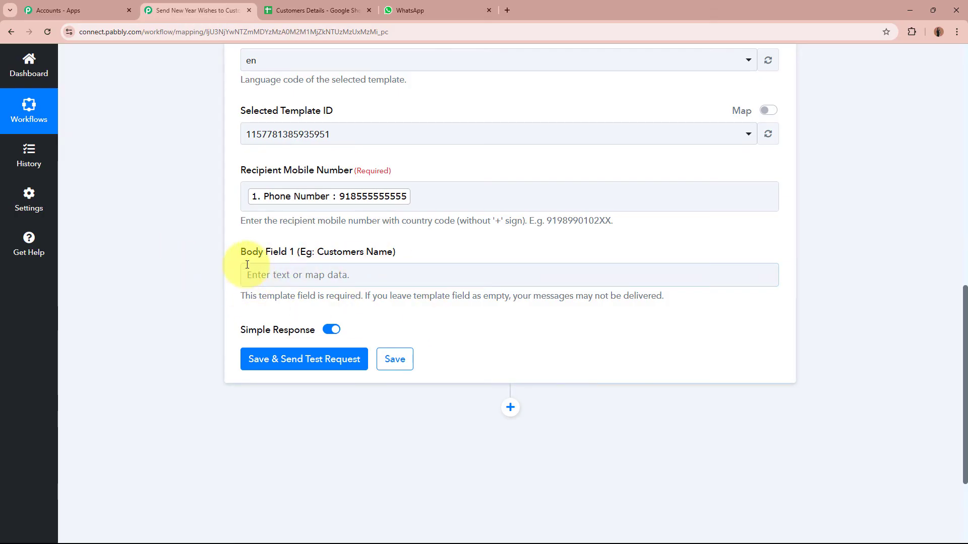
drag(239, 250, 400, 252)
click(476, 255)
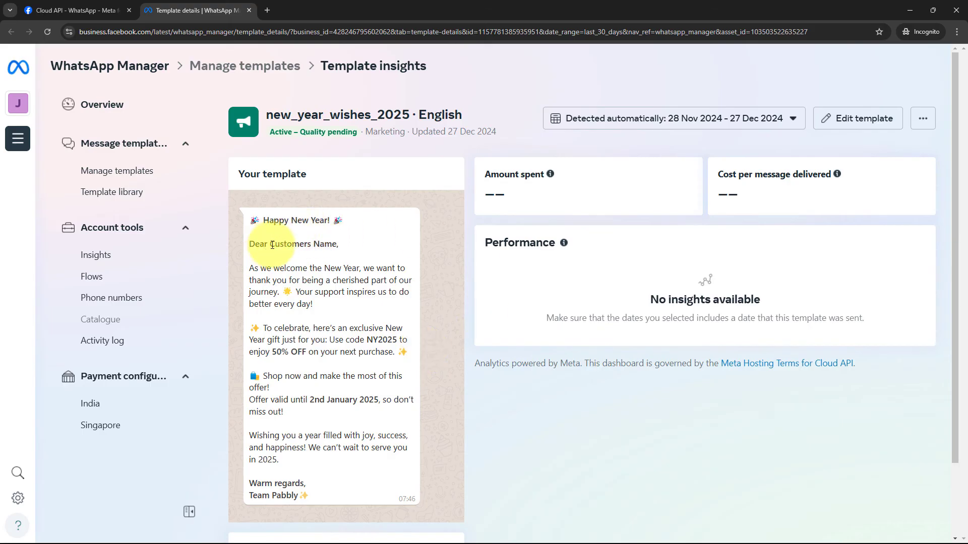
drag(271, 245, 337, 243)
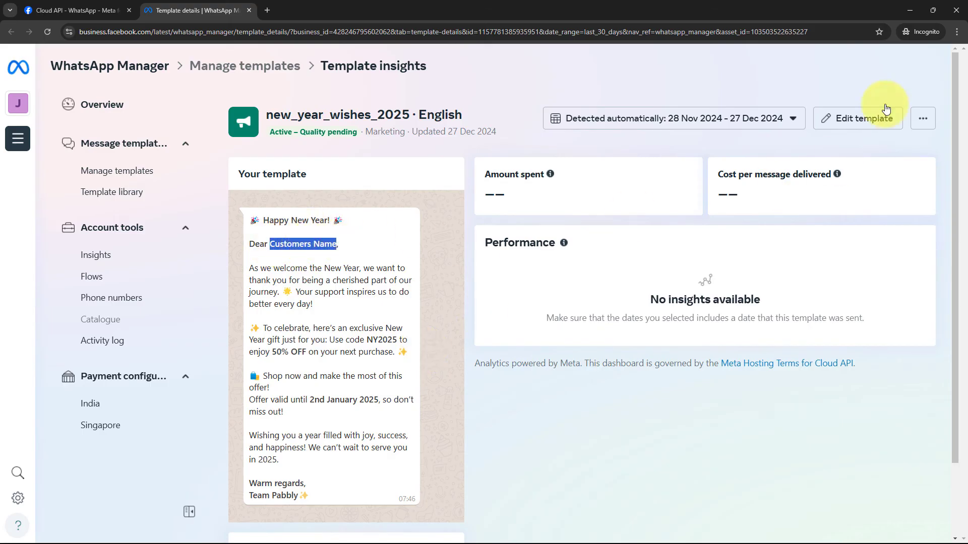
click(910, 10)
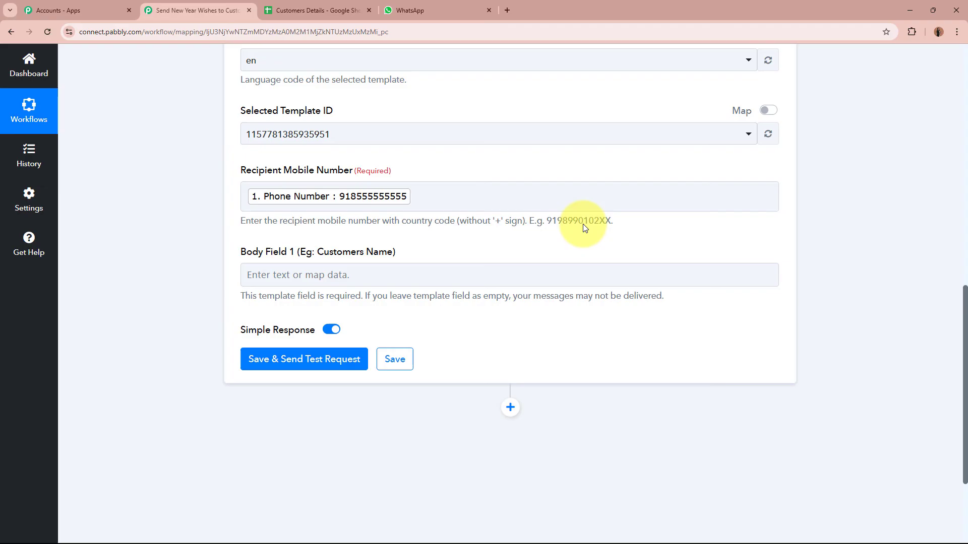
- Map the First Name and Last Name from the Google Sheets trigger data into Body Field 1
click(276, 276)
scroll(142, 292, down, 2)
click(460, 271)
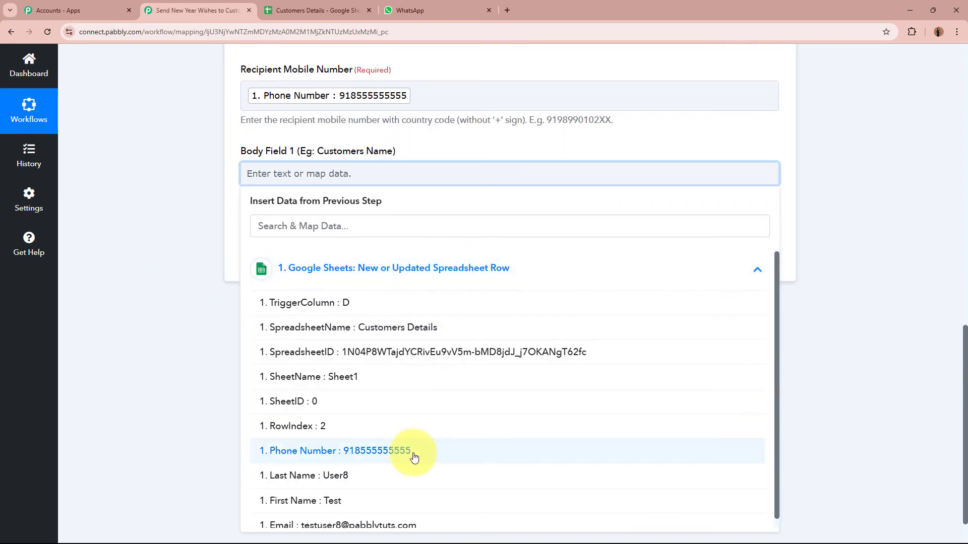
click(395, 493)
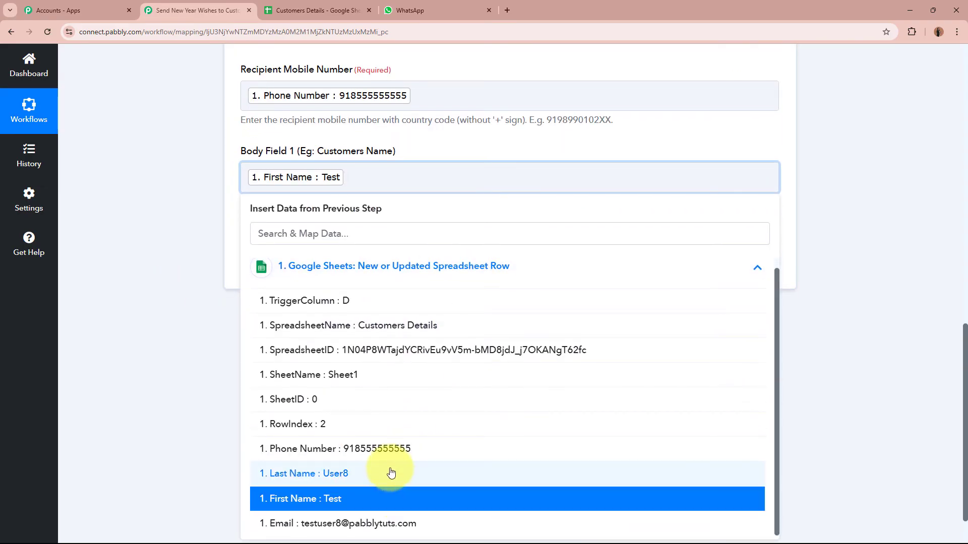
click(391, 473)
click(152, 294)
scroll(150, 294, up, 1)
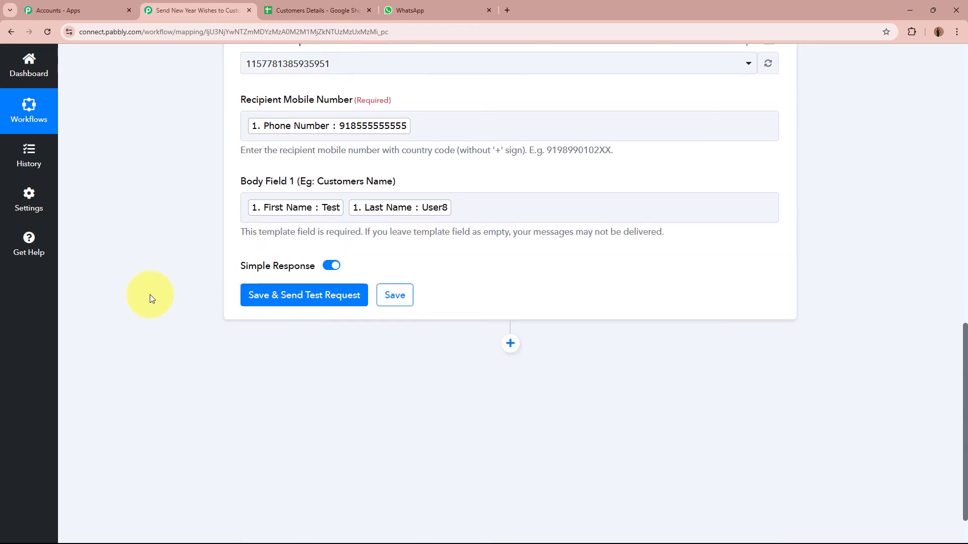
scroll(150, 295, up, 3)
scroll(150, 295, down, 4)
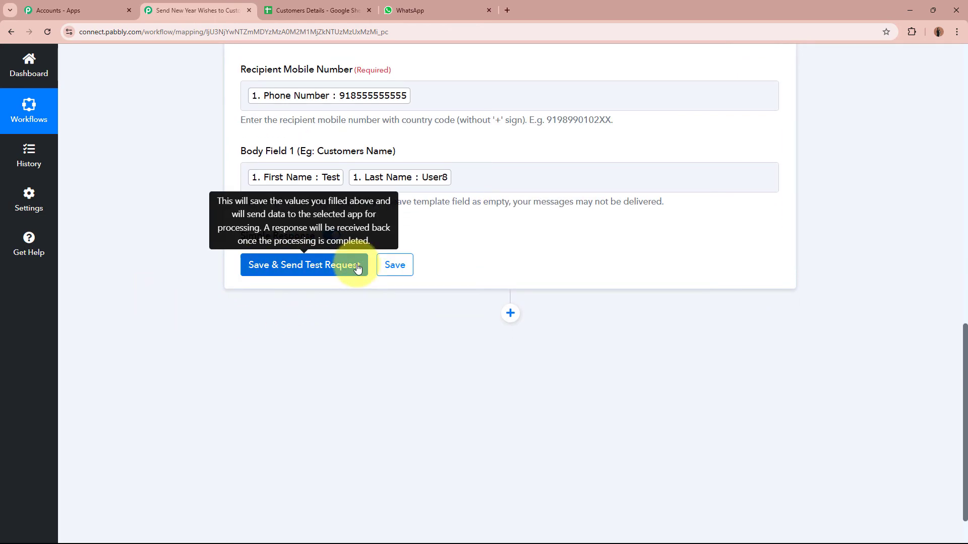
- Replace the mapped value in Recipient Mobile Number with a test phone number, then save the action and send a test request
scroll(353, 275, up, 2)
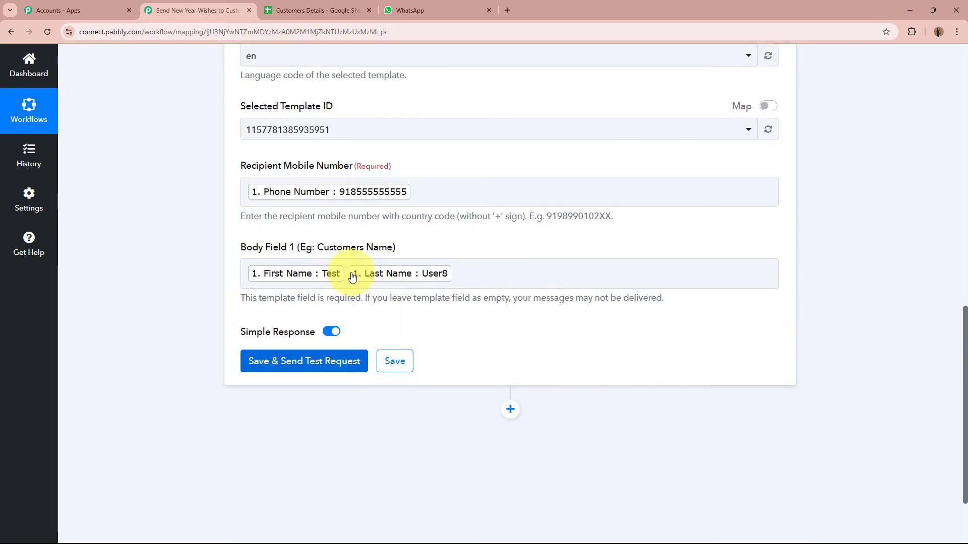
drag(241, 170, 415, 182)
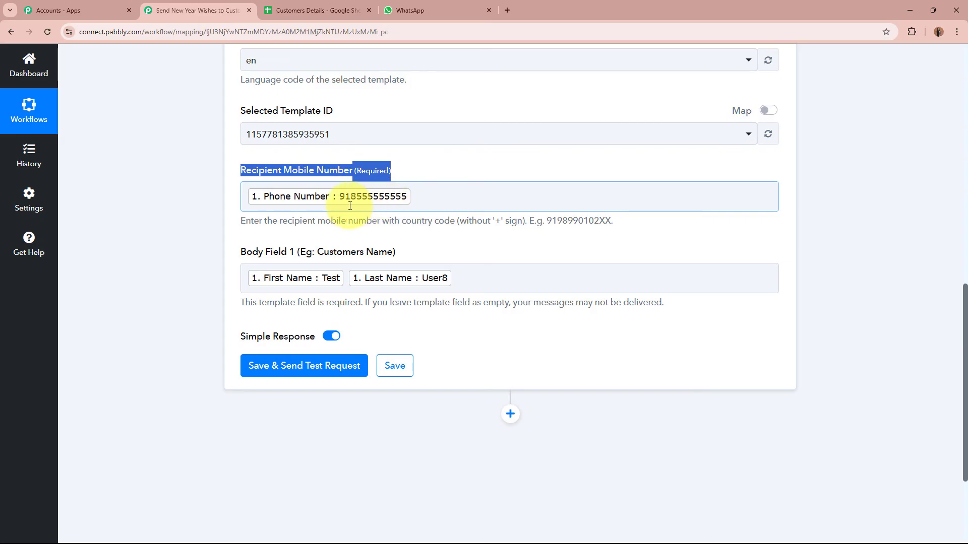
click(207, 204)
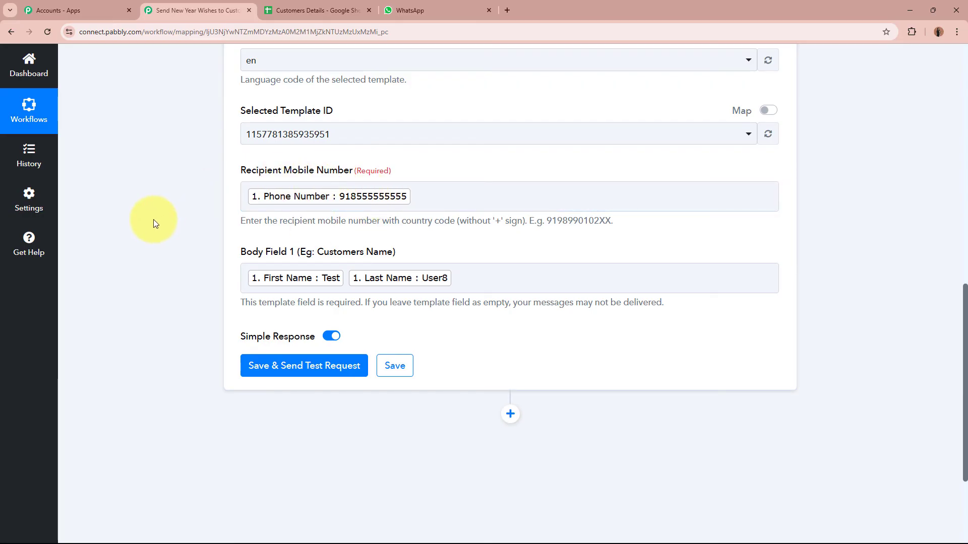
click(497, 189)
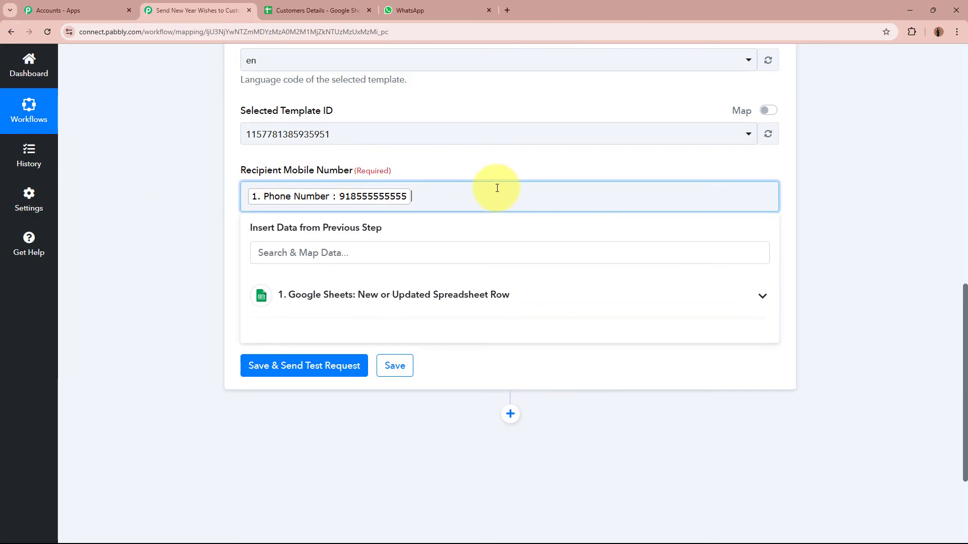
key(BackSpace)
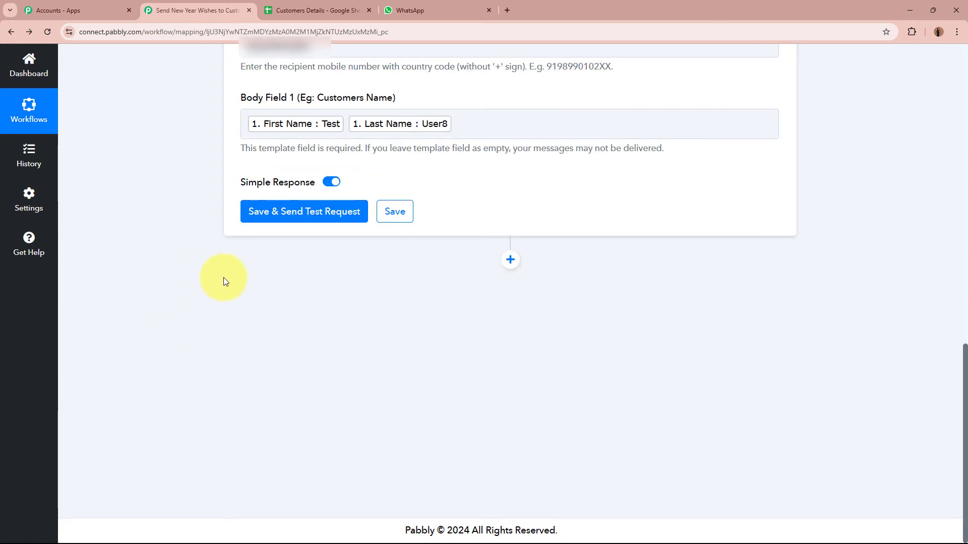
click(317, 212)
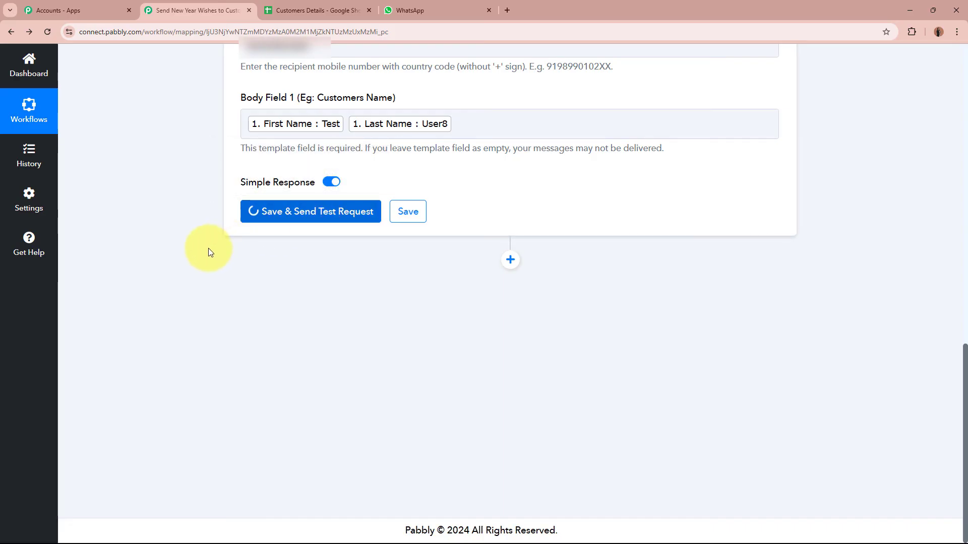
scroll(317, 355, down, 2)
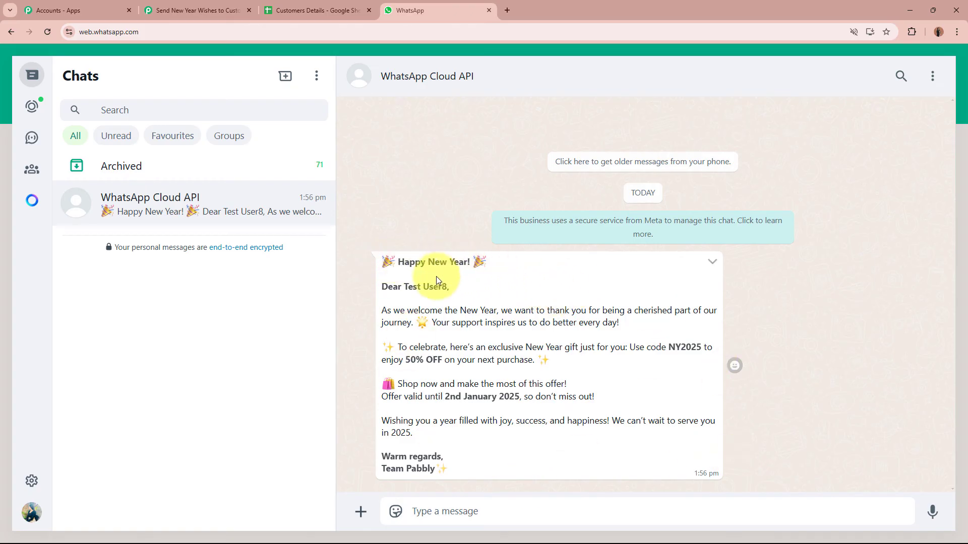
- Compare the customer name in the received WhatsApp greeting with the First Name and Last Name in spreadsheet row 2
drag(384, 287, 446, 286)
click(419, 285)
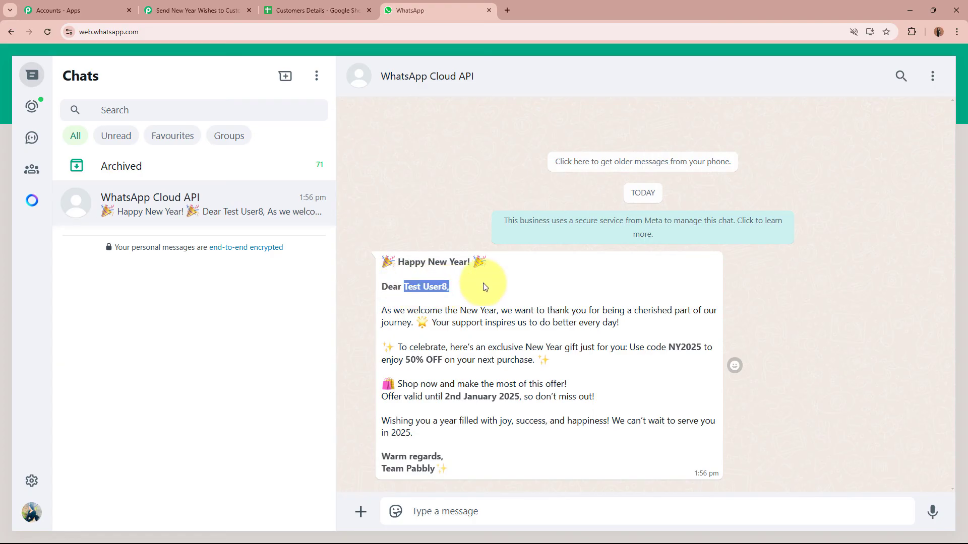
click(311, 10)
click(218, 184)
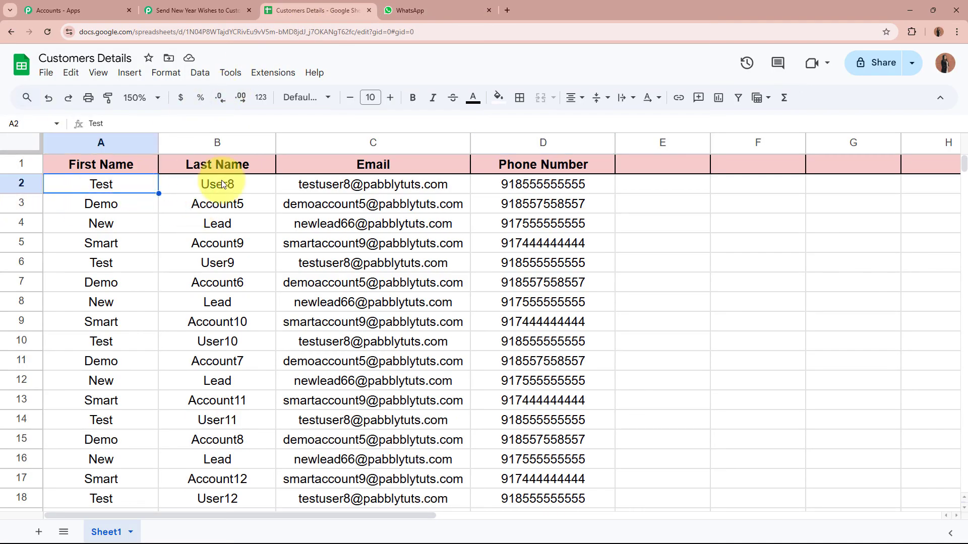
click(433, 10)
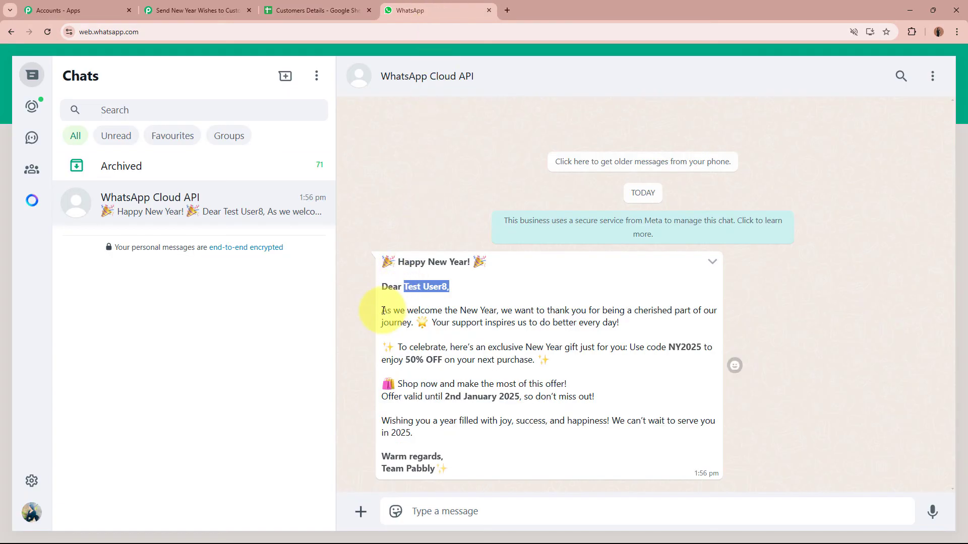
- Examine the body text of the received New Year message in WhatsApp, then return to the Pabbly Connect workflow
drag(381, 307, 464, 469)
click(477, 418)
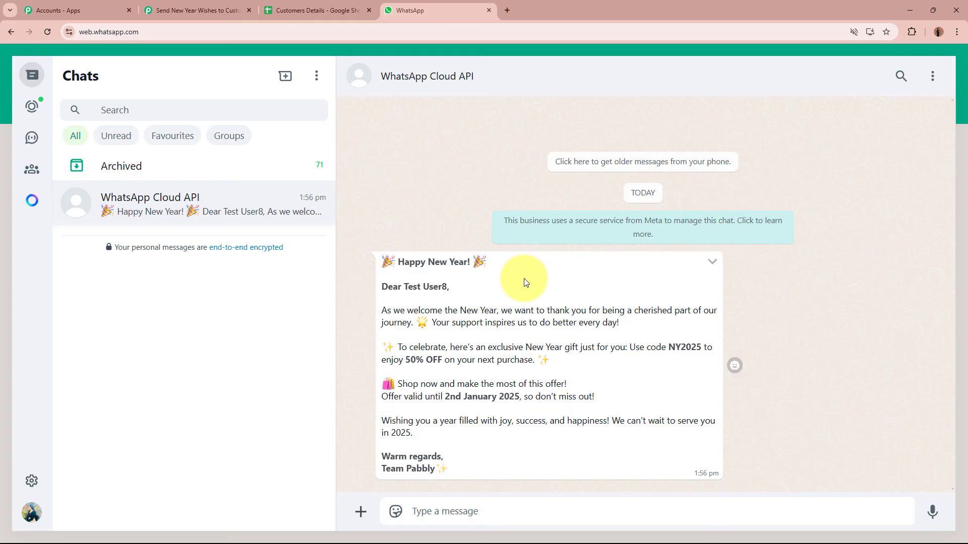
click(222, 10)
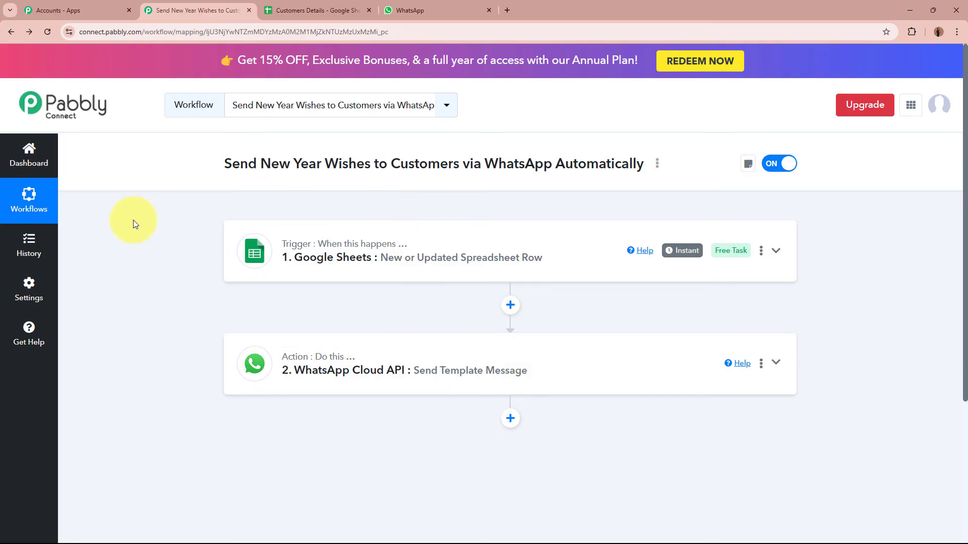
- Review the customer rows from First Name to Phone Number in the Customers Details spreadsheet, then return to the Pabbly Connect workflow
click(296, 12)
drag(107, 191, 557, 459)
click(633, 422)
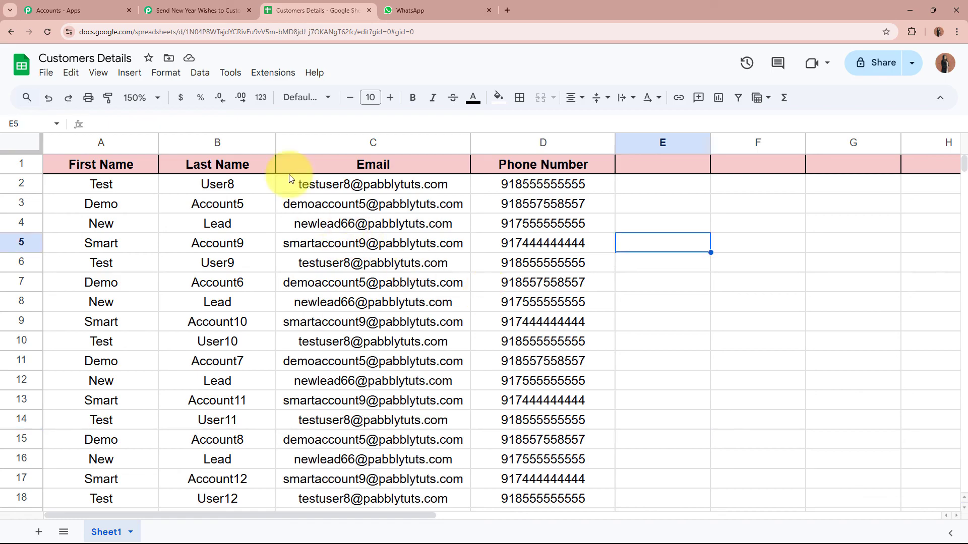
click(202, 10)
click(300, 6)
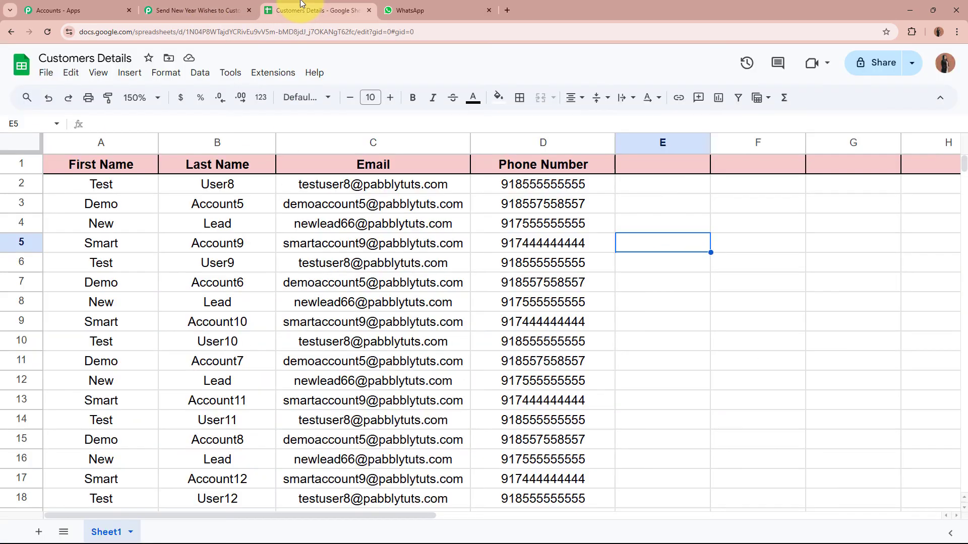
drag(110, 184, 561, 507)
click(665, 429)
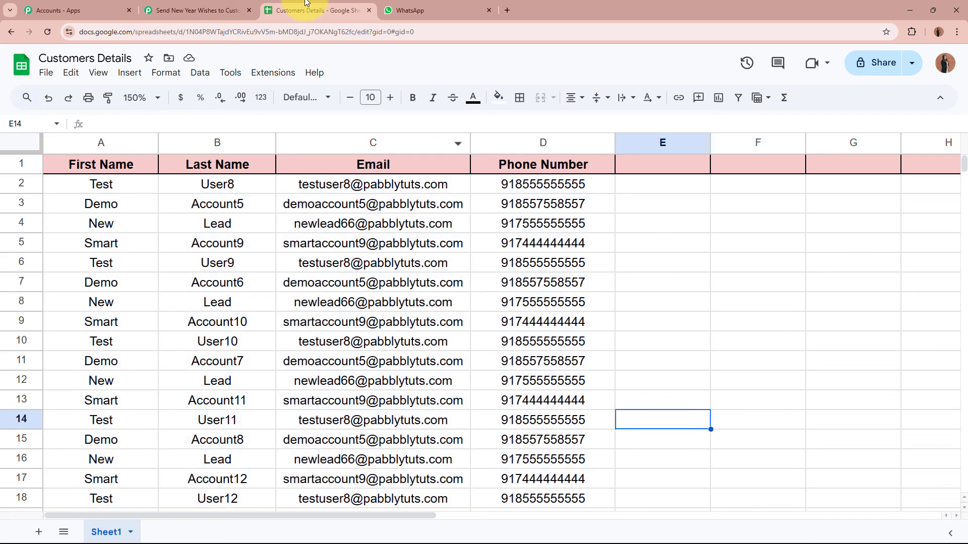
click(199, 9)
- Send all rows of the Customers Details spreadsheet to the workflow using Send All Data in Pabbly Connect Webhooks
click(286, 4)
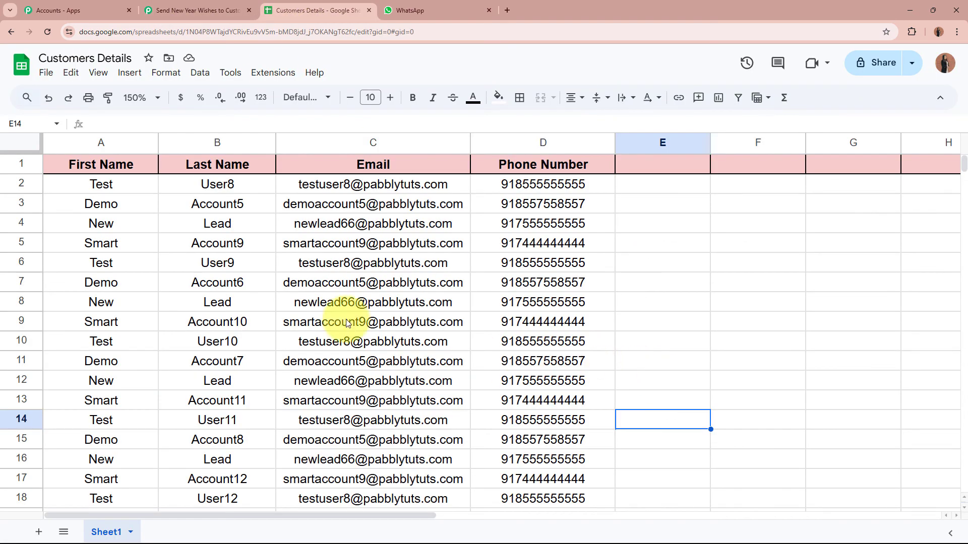
click(279, 74)
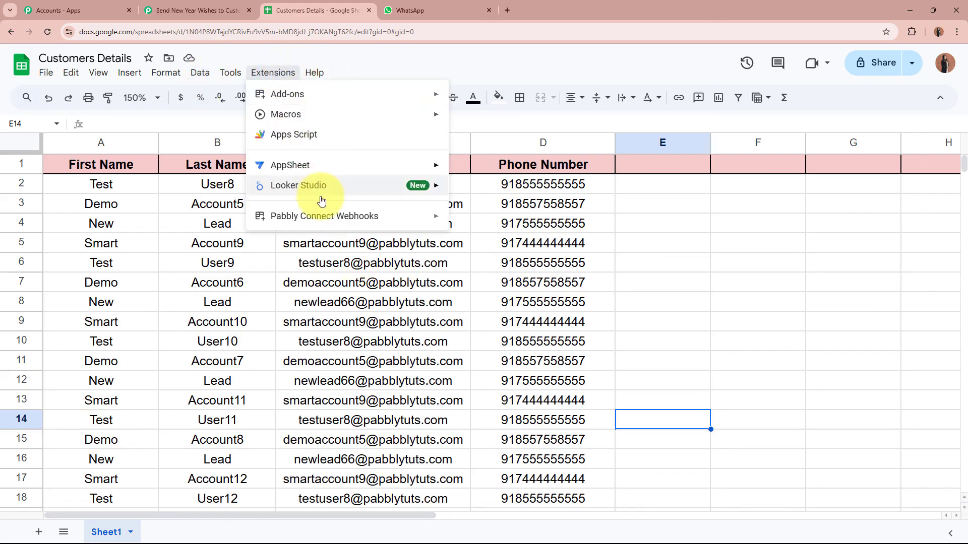
mouse_move(324, 215)
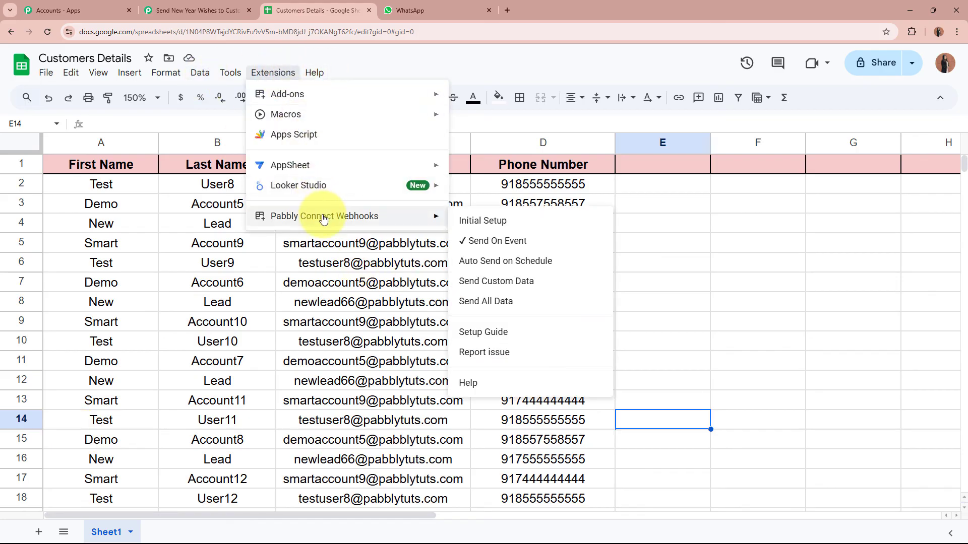
click(496, 304)
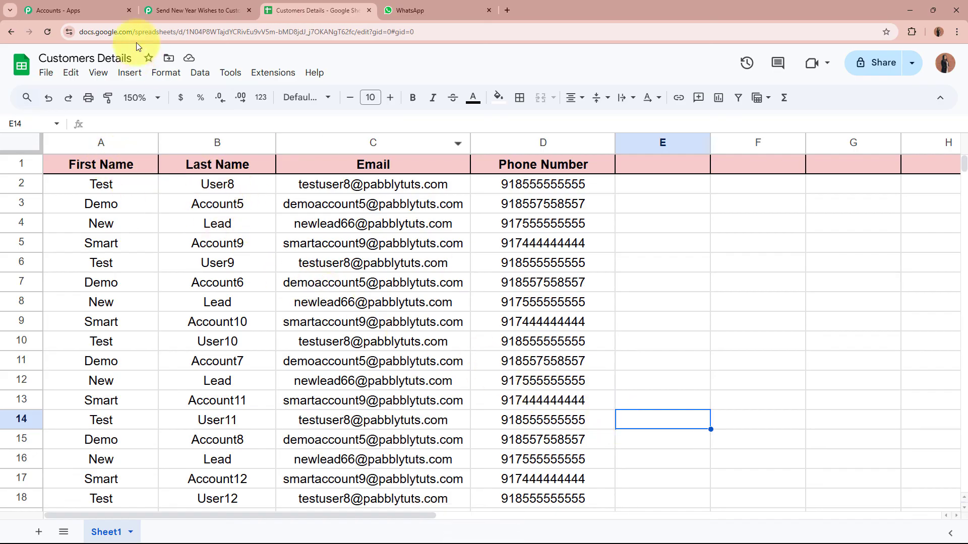
- Check the WhatsApp Cloud API chat for the newly delivered New Year messages, then return to the Pabbly Connect workflow
click(167, 10)
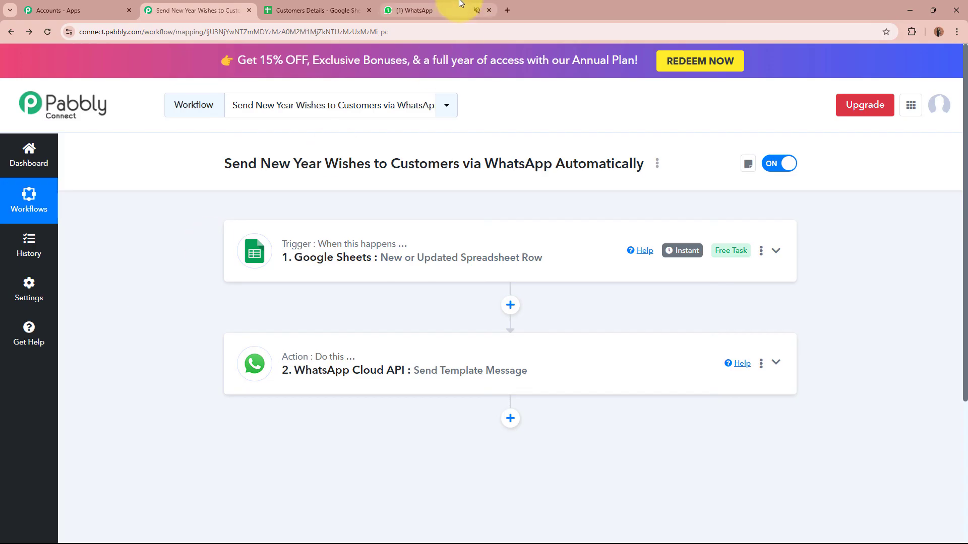
click(443, 10)
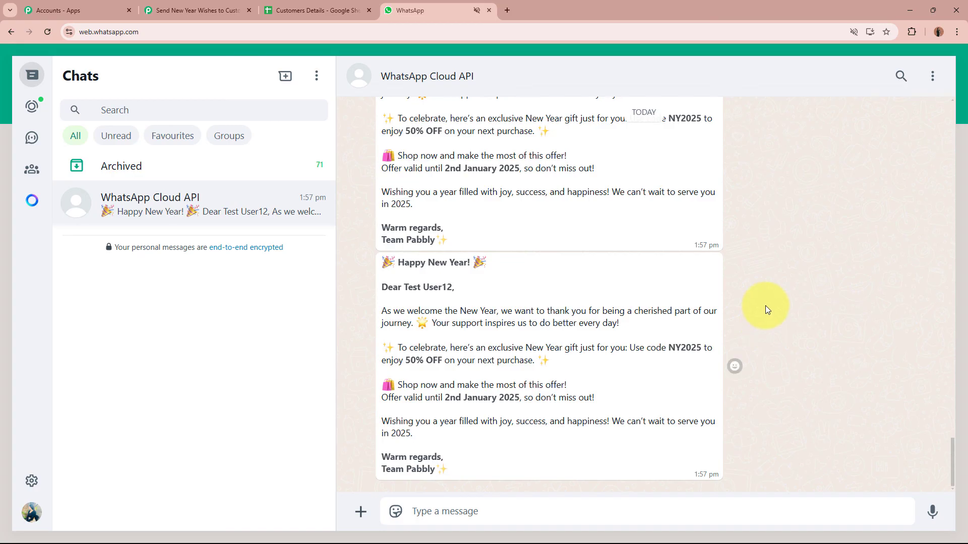
click(191, 10)
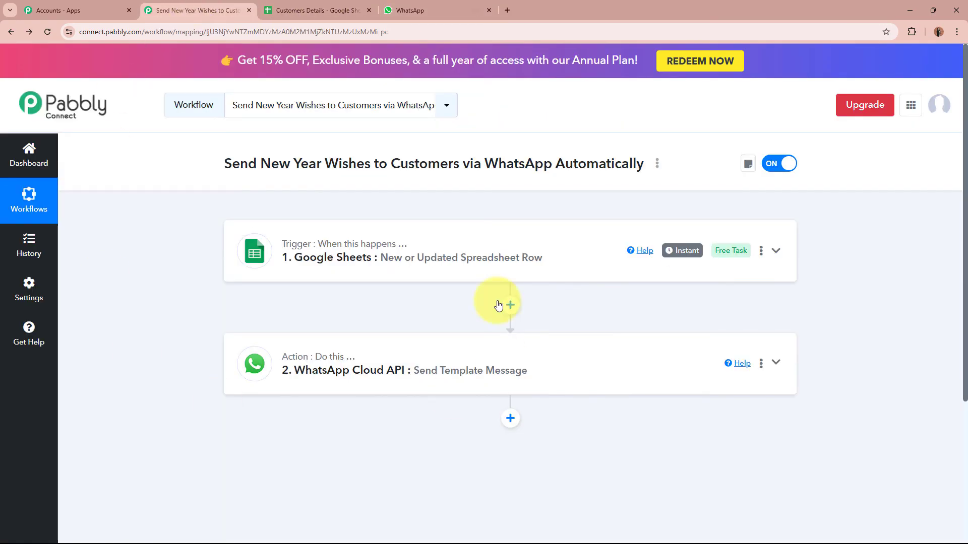